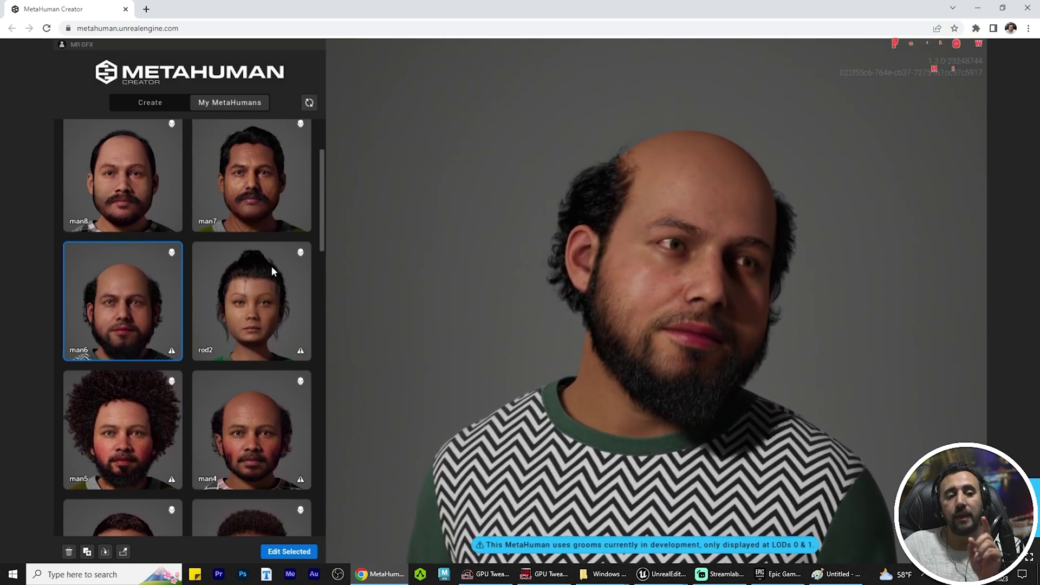
- Load the DemoHead.ZPR sample project from LightBox without saving current changes
{"action": "scroll", "coordinate": [262, 269], "scroll_direction": "down", "scroll_amount": 10}
{"action": "scroll", "coordinate": [274, 310], "scroll_direction": "down", "scroll_amount": 8}
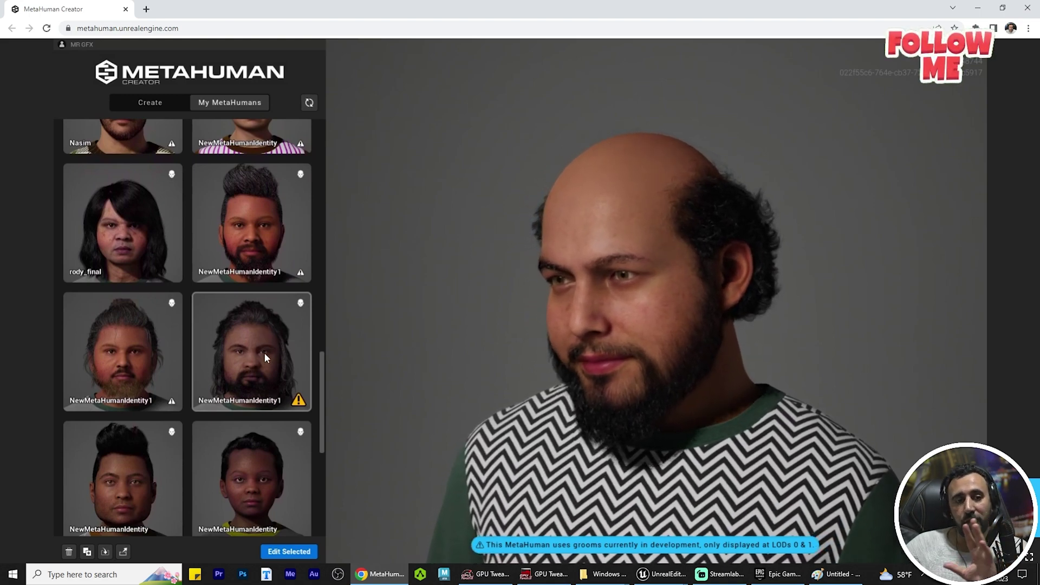
{"action": "scroll", "coordinate": [264, 353], "scroll_direction": "down", "scroll_amount": 3}
{"action": "scroll", "coordinate": [268, 359], "scroll_direction": "up", "scroll_amount": 10}
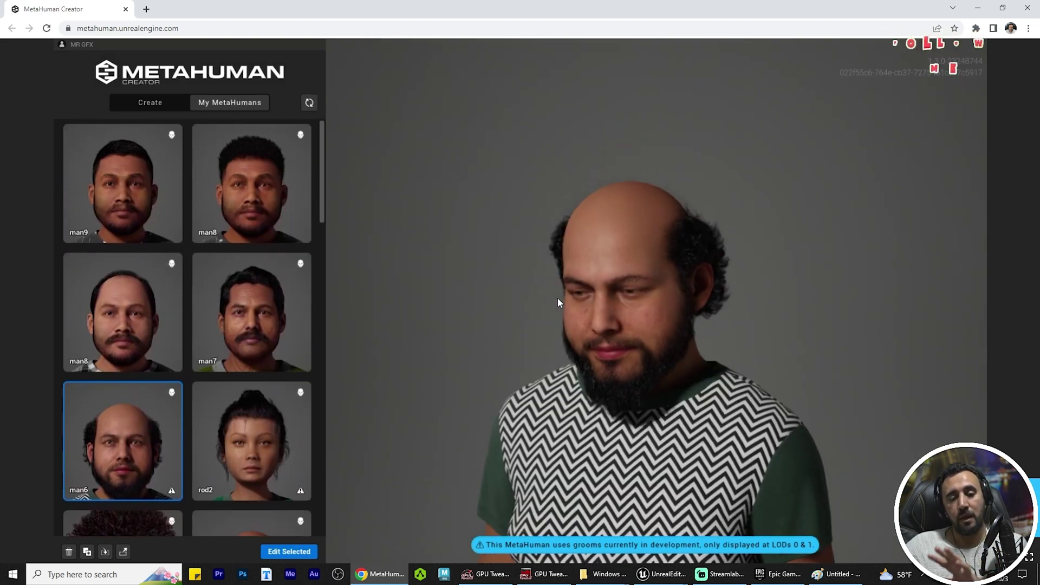
{"action": "scroll", "coordinate": [688, 359], "scroll_direction": "up", "scroll_amount": 5}
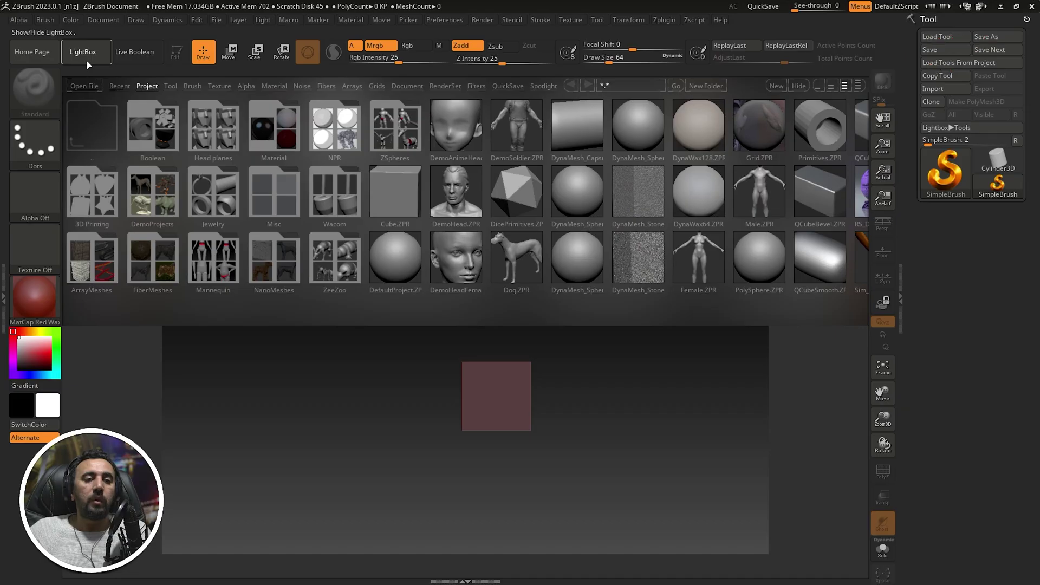
{"action": "left_click", "coordinate": [84, 54]}
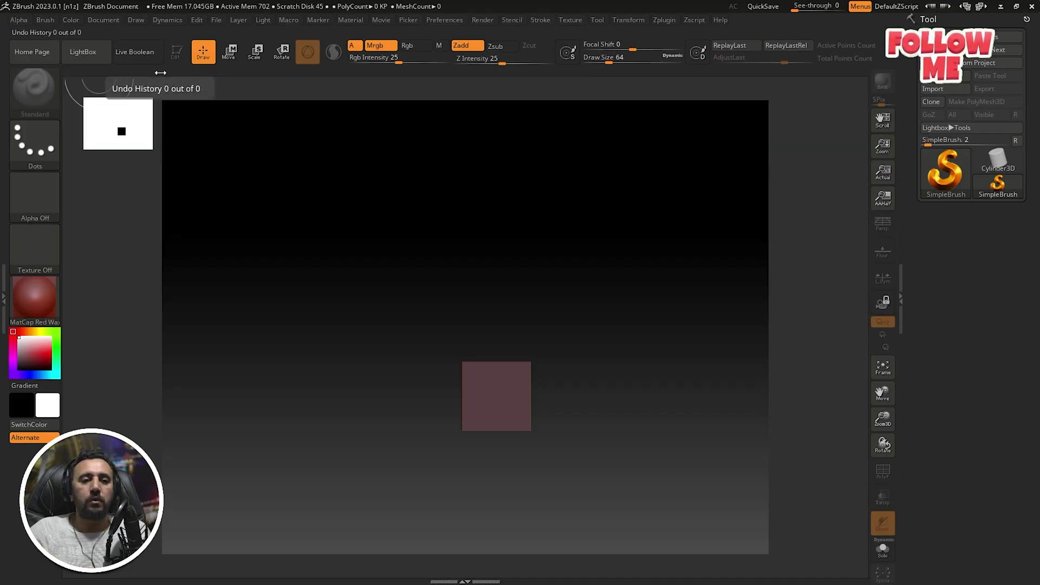
{"action": "left_click", "coordinate": [90, 51]}
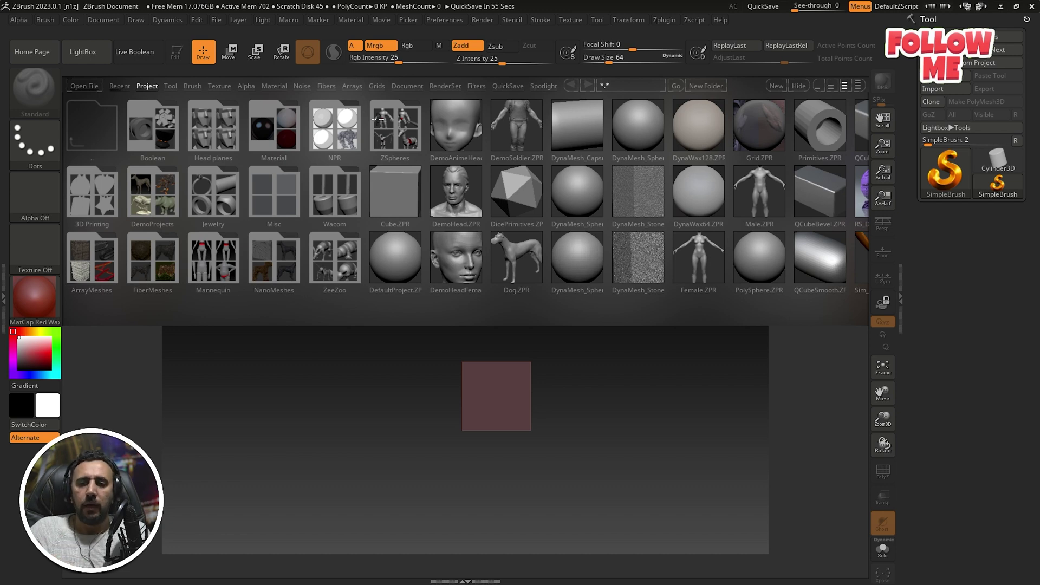
{"action": "double_click", "coordinate": [480, 210]}
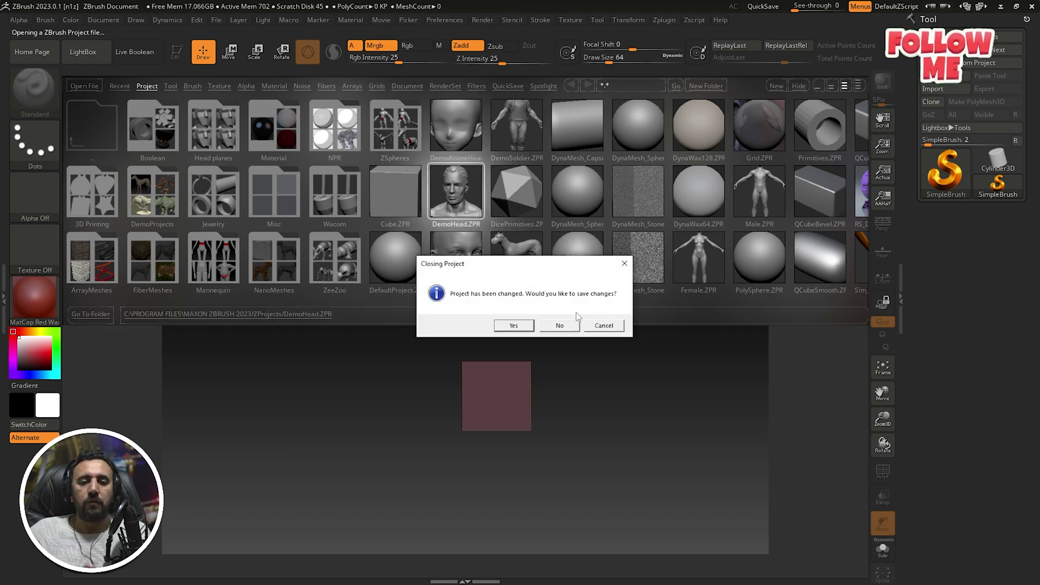
{"action": "left_click", "coordinate": [570, 328]}
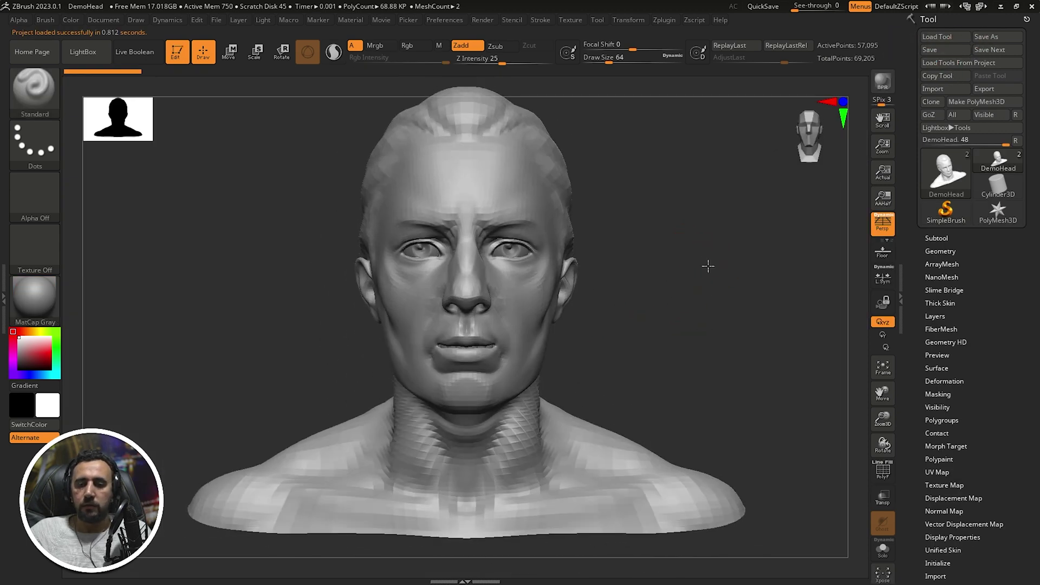
- Rotate the textured man35old head to a three-quarter view to inspect it
{"action": "left_click_drag", "start_coordinate": [708, 267], "coordinate": [650, 317]}
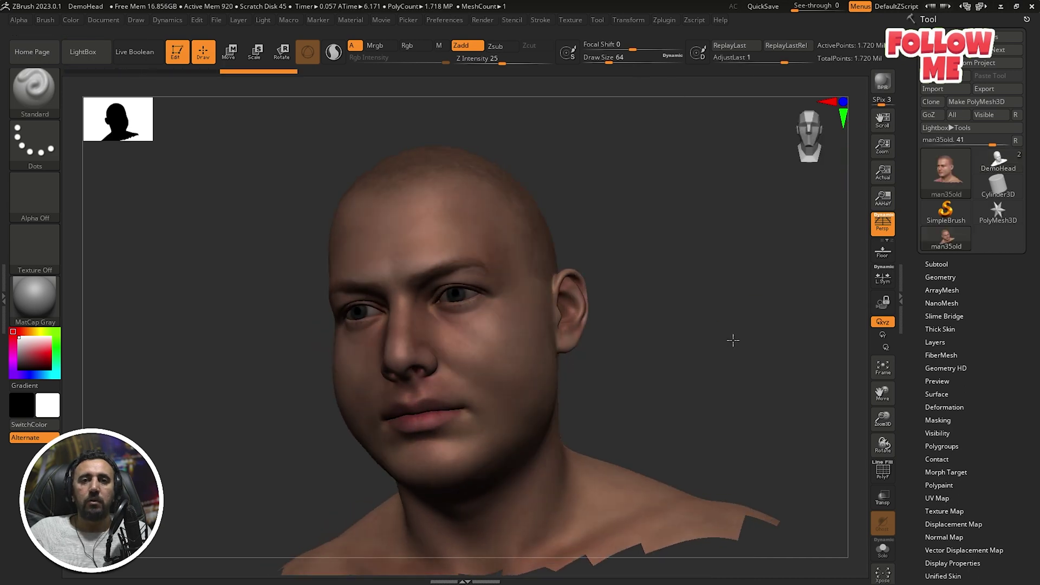
{"action": "mouse_move", "coordinate": [731, 342]}
{"action": "left_mouse_down"}
{"action": "mouse_move", "coordinate": [693, 342]}
{"action": "mouse_move", "coordinate": [708, 306]}
{"action": "mouse_move", "coordinate": [726, 336]}
{"action": "mouse_move", "coordinate": [696, 364]}
{"action": "mouse_move", "coordinate": [740, 353]}
{"action": "mouse_move", "coordinate": [716, 352]}
{"action": "left_mouse_up"}
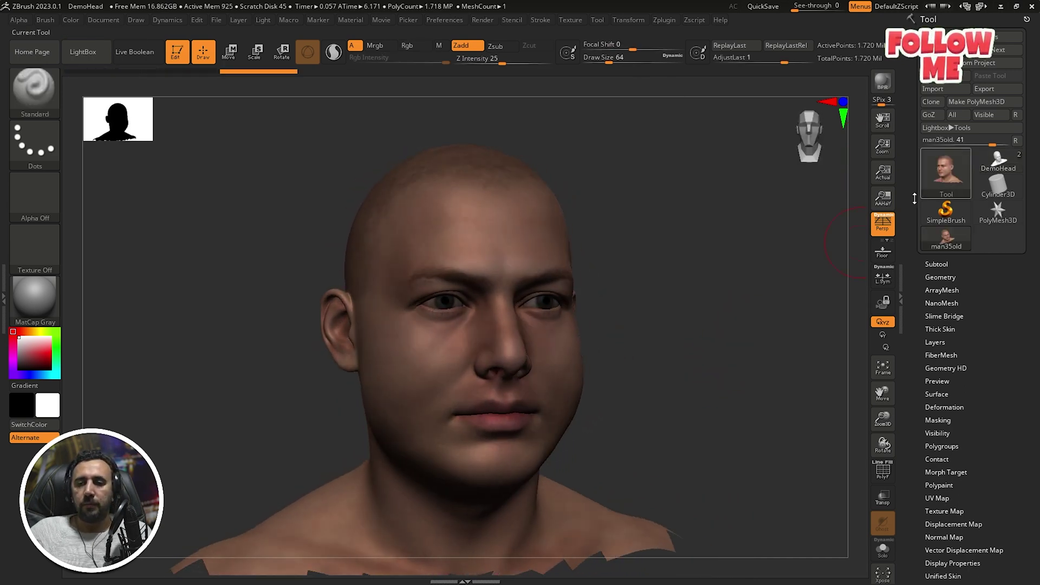
{"action": "key", "text": "alt+Tab"}
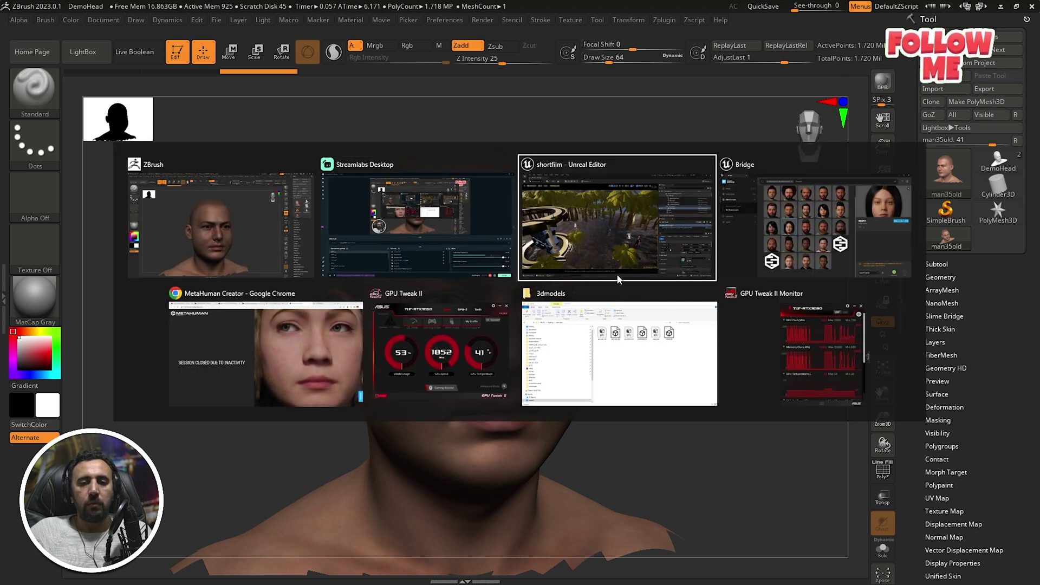
{"action": "left_click", "coordinate": [618, 278]}
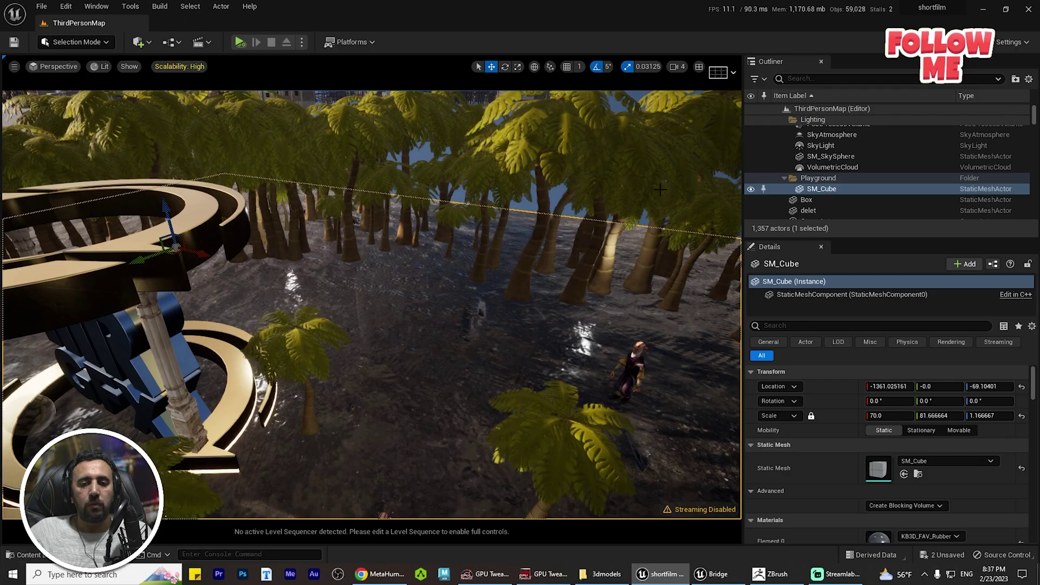
{"action": "key", "text": "alt+Tab"}
- Start a mesh export of the head, cancel it, and switch to Unreal Editor
{"action": "left_click", "coordinate": [986, 92]}
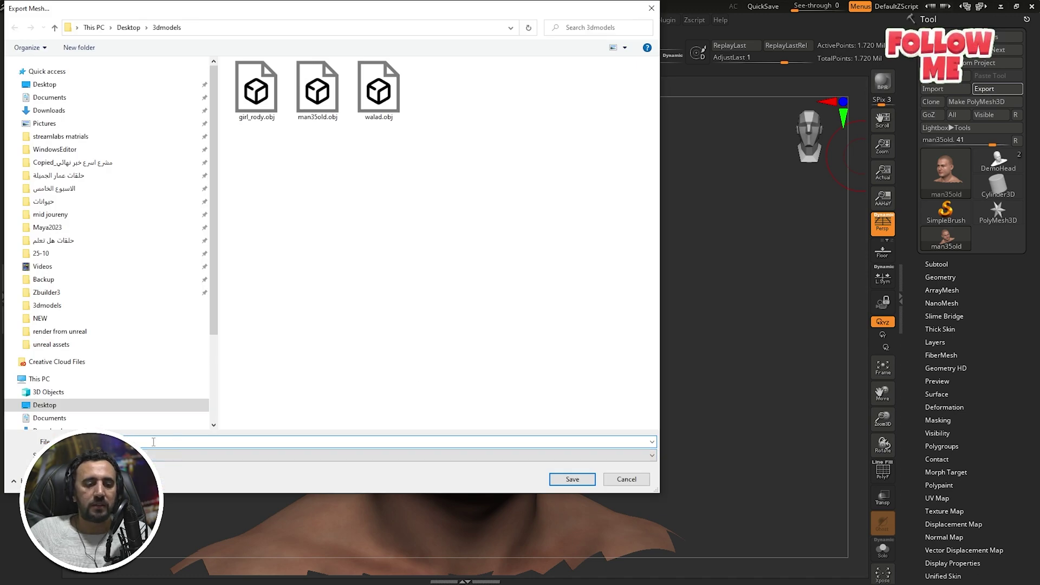
{"action": "left_click", "coordinate": [623, 481]}
{"action": "key", "text": "alt+Tab"}
{"action": "key", "text": "alt+Tab"}
{"action": "key", "text": "alt+Tab"}
{"action": "key", "text": "alt+Tab"}
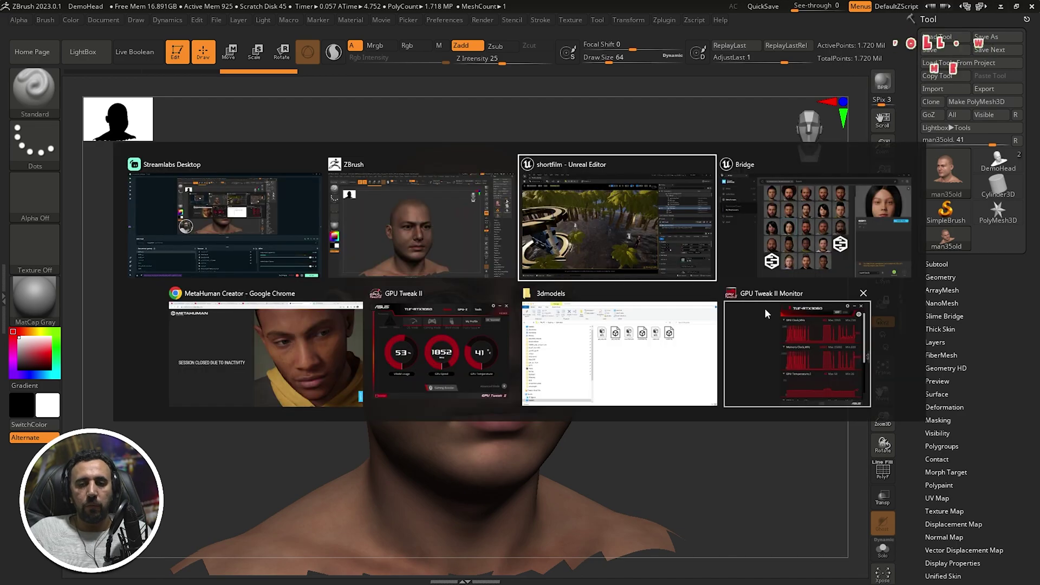
{"action": "left_click", "coordinate": [568, 159]}
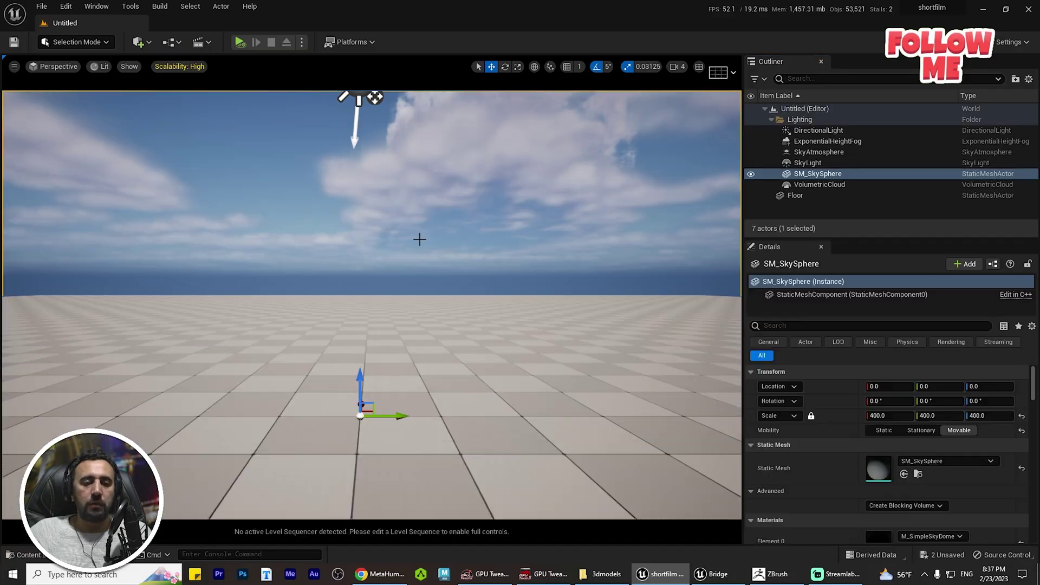
- Search Plugins for 'metahu' to confirm the MetaHuman 1.0.2 plugin is enabled
{"action": "left_click", "coordinate": [97, 6]}
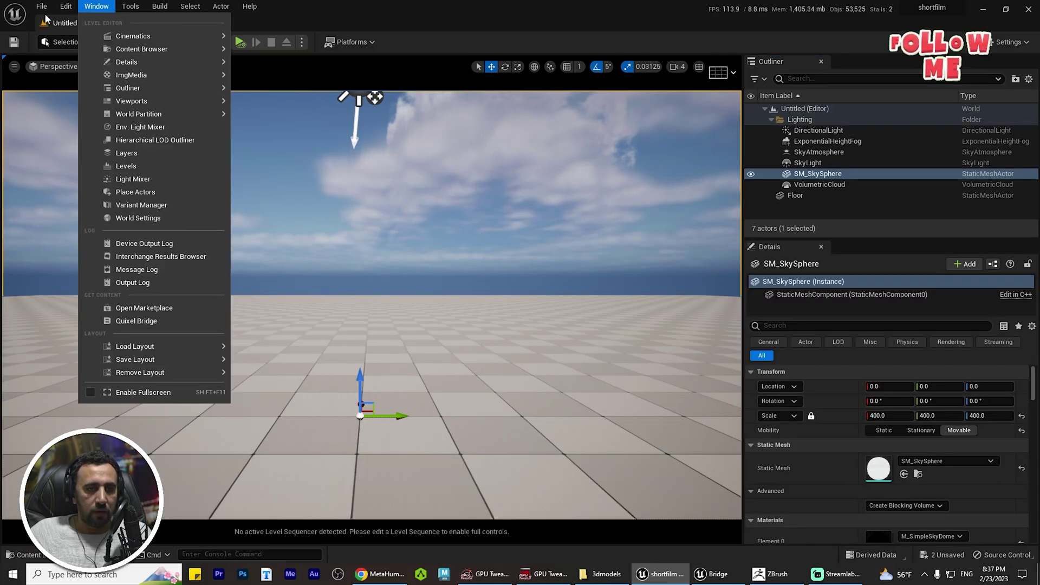
{"action": "left_click", "coordinate": [65, 6]}
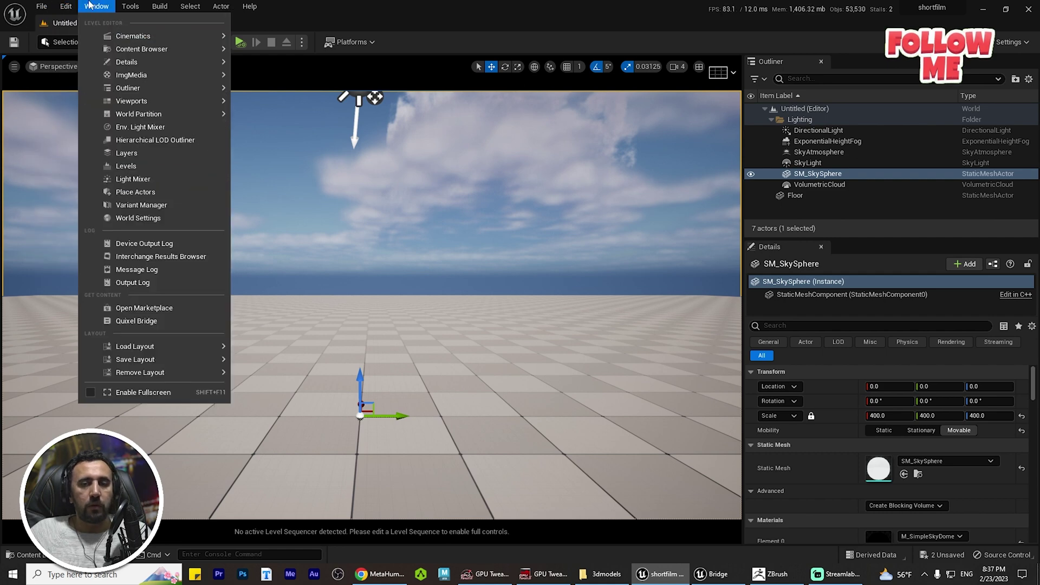
{"action": "left_click", "coordinate": [109, 173]}
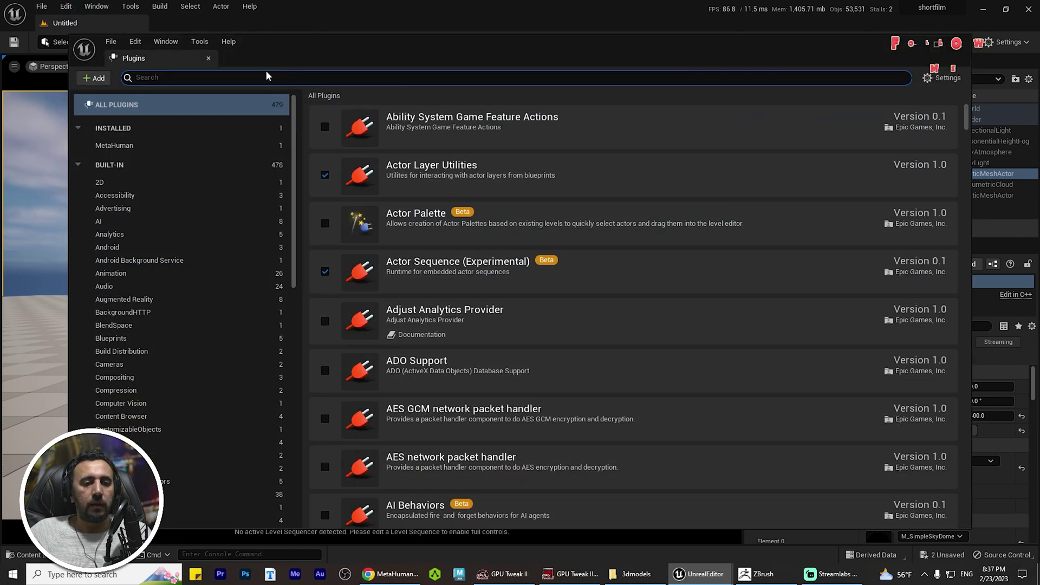
{"action": "type", "text": "metahu"}
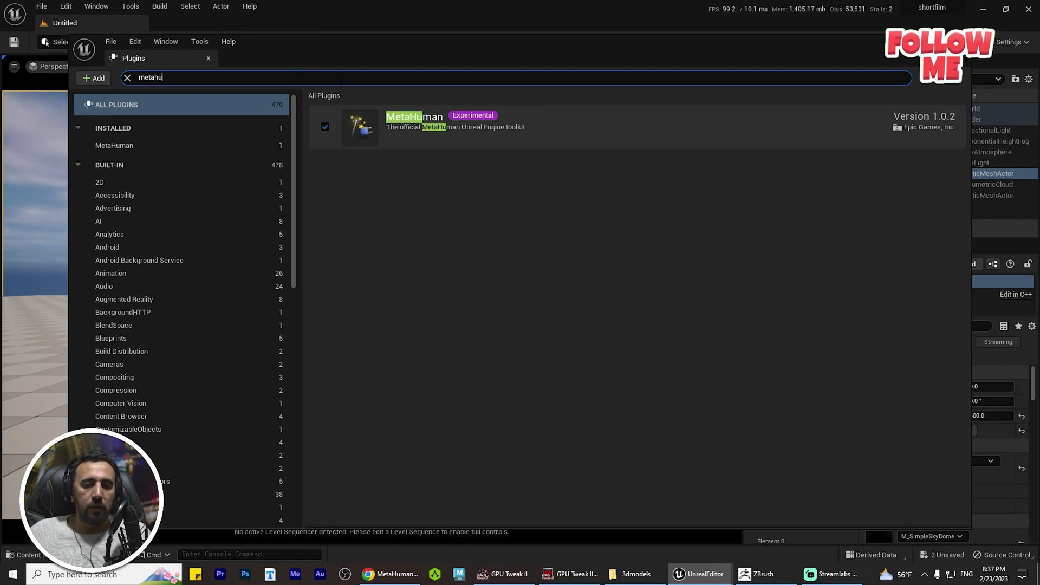
{"action": "left_click", "coordinate": [480, 204]}
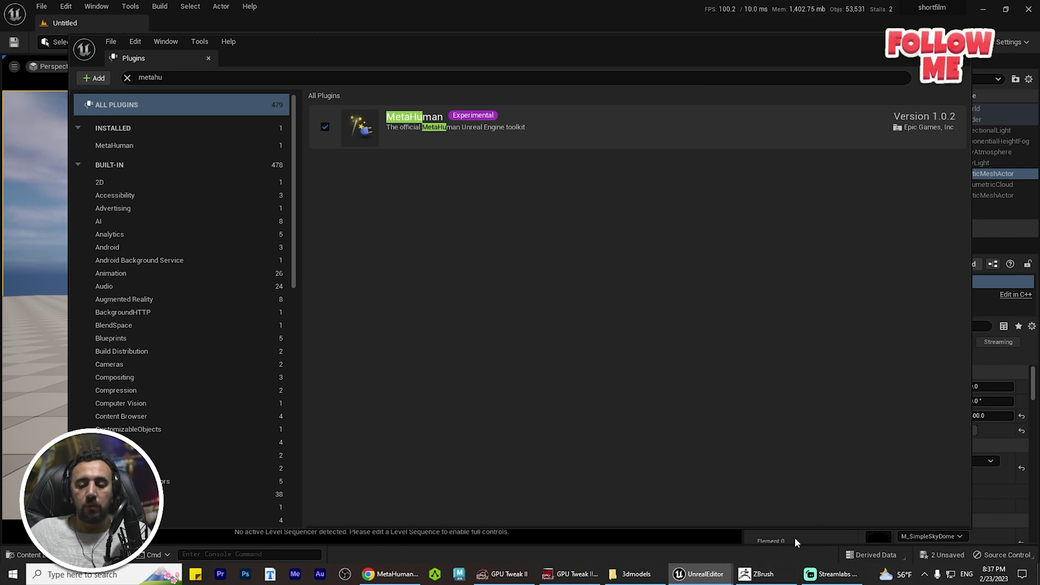
- Launch the Epic Games Launcher from system search
{"action": "key", "text": "super"}
{"action": "type", "text": "epic"}
{"action": "key", "text": "Return"}
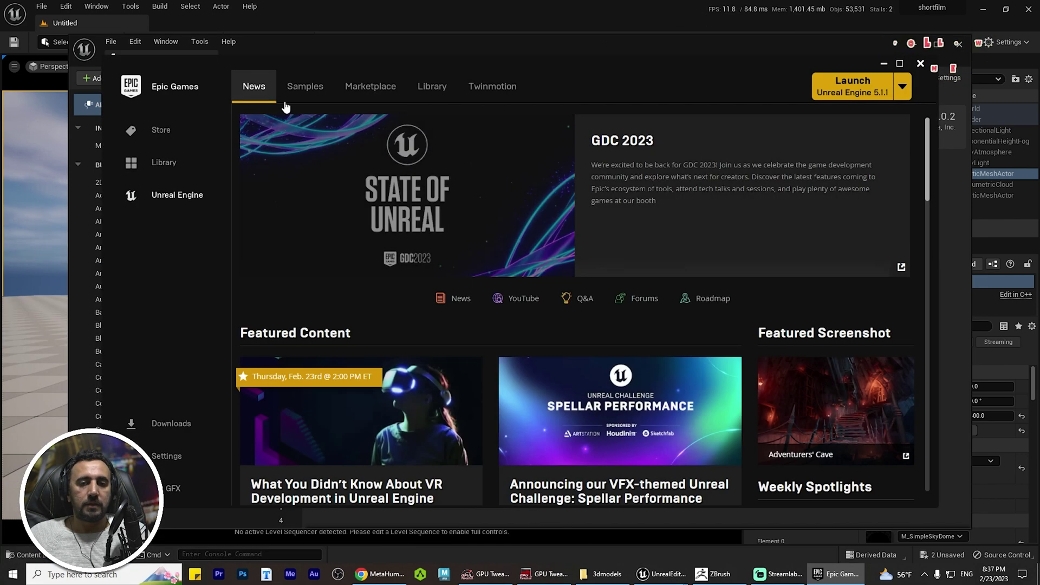
- Confirm in Library and Marketplace that MetaHumans and MetaHuman Plugin are owned, then return to Unreal
{"action": "left_click", "coordinate": [415, 90]}
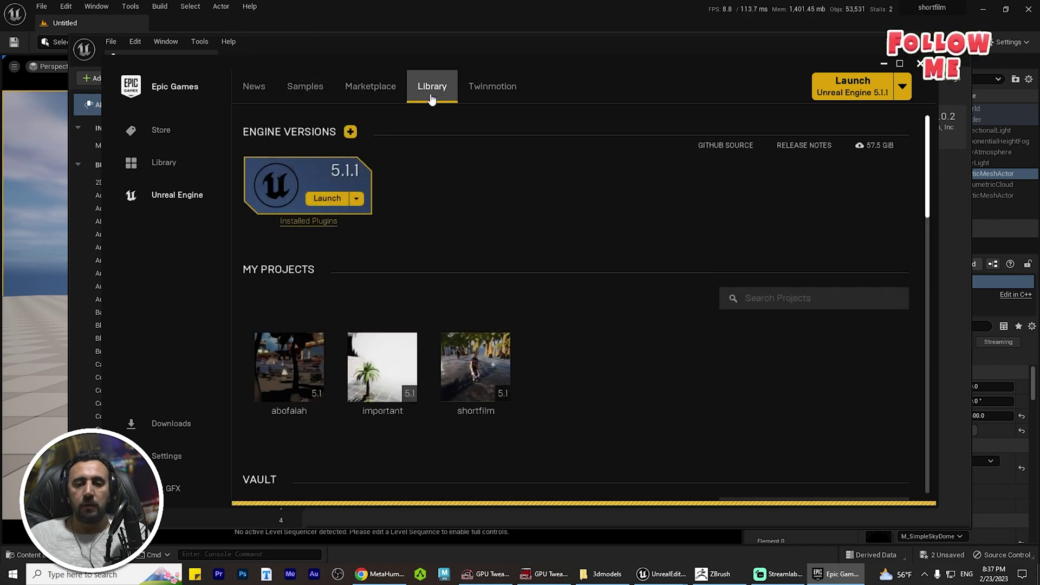
{"action": "left_click", "coordinate": [386, 94]}
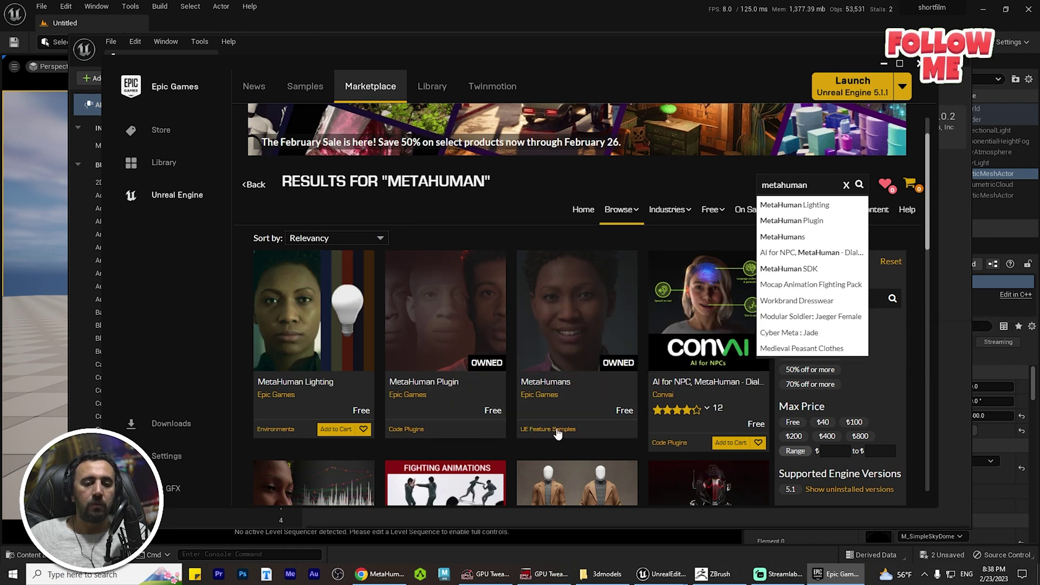
{"action": "left_click", "coordinate": [501, 7]}
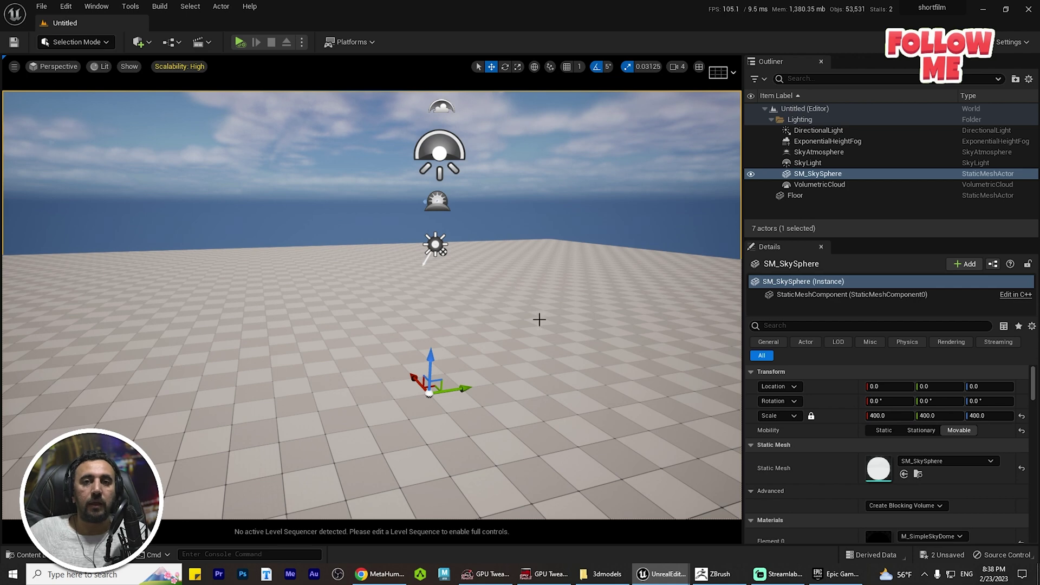
- Open the Content Browser at the project's test folder
{"action": "key", "text": "ctrl+space"}
{"action": "right_click", "coordinate": [347, 467]}
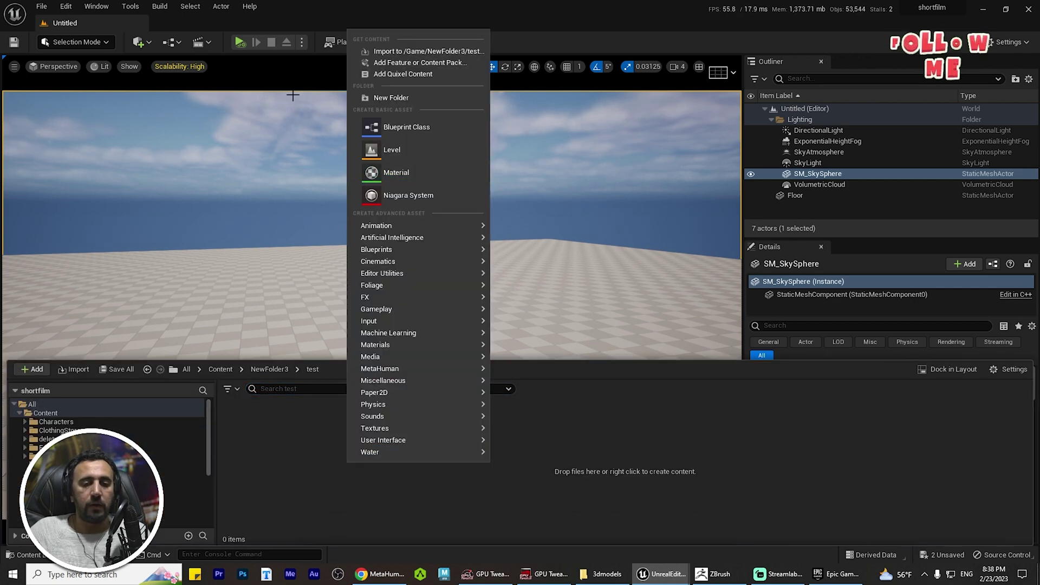
{"action": "right_click", "coordinate": [287, 434]}
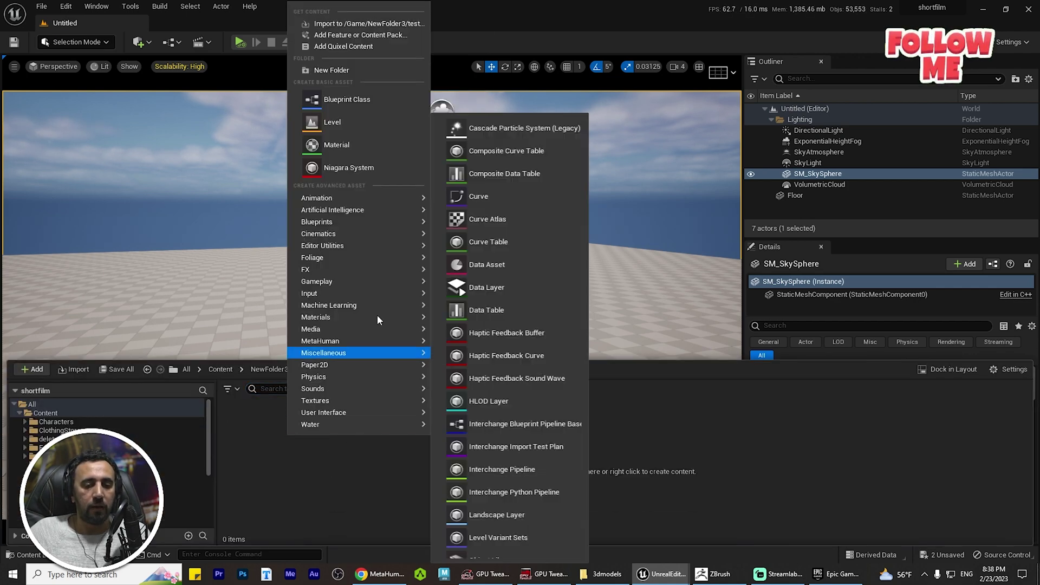
{"action": "left_click", "coordinate": [722, 444]}
- Import man35old.obj from the Desktop 3dmodels folder into Content/NewFolder3/test
{"action": "key", "text": "super+e"}
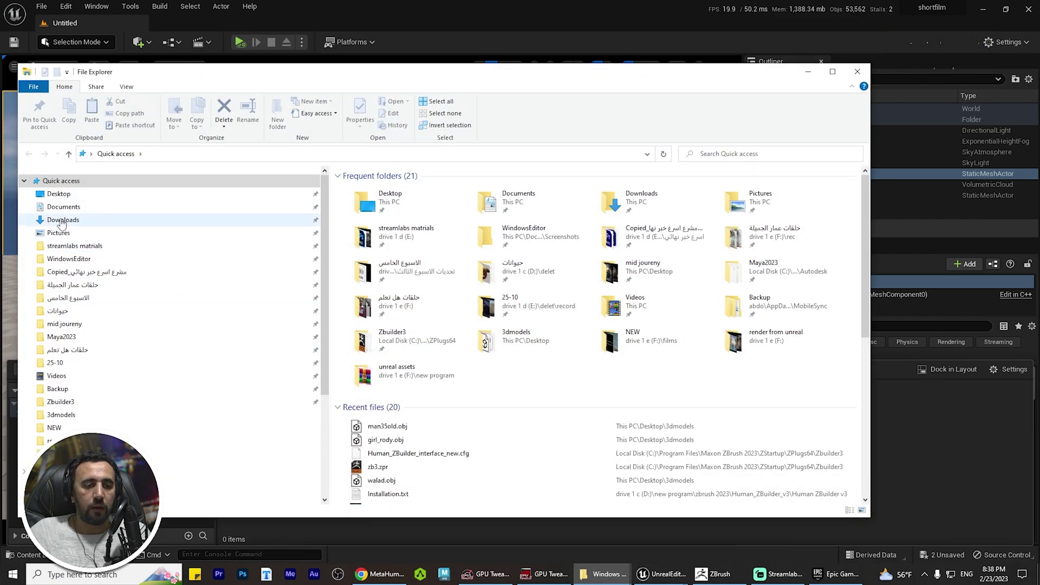
{"action": "left_click", "coordinate": [58, 193]}
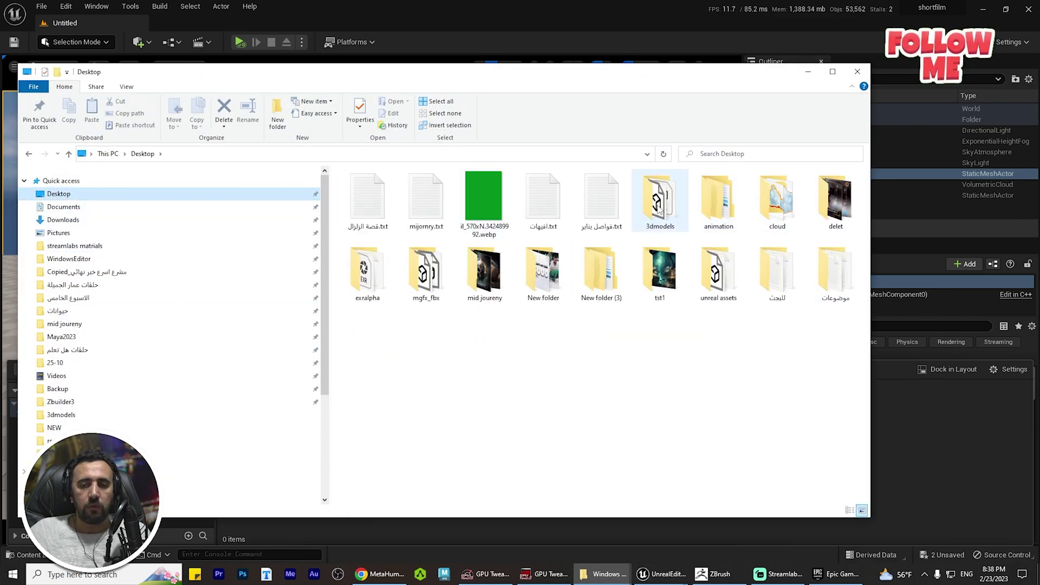
{"action": "double_click", "coordinate": [639, 222]}
{"action": "left_click_drag", "start_coordinate": [579, 92], "coordinate": [203, 104]}
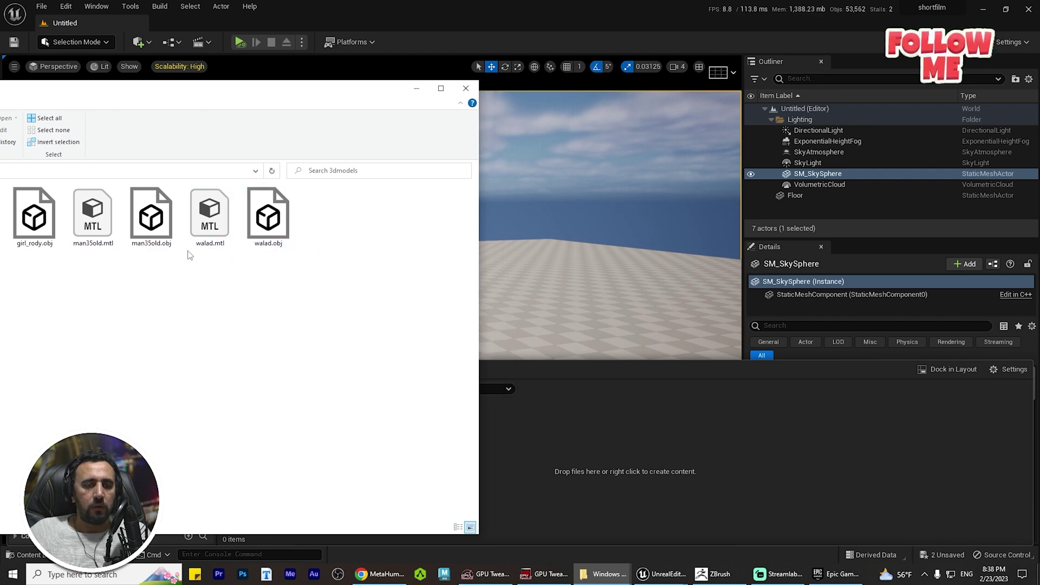
{"action": "left_click_drag", "start_coordinate": [661, 475], "coordinate": [660, 439]}
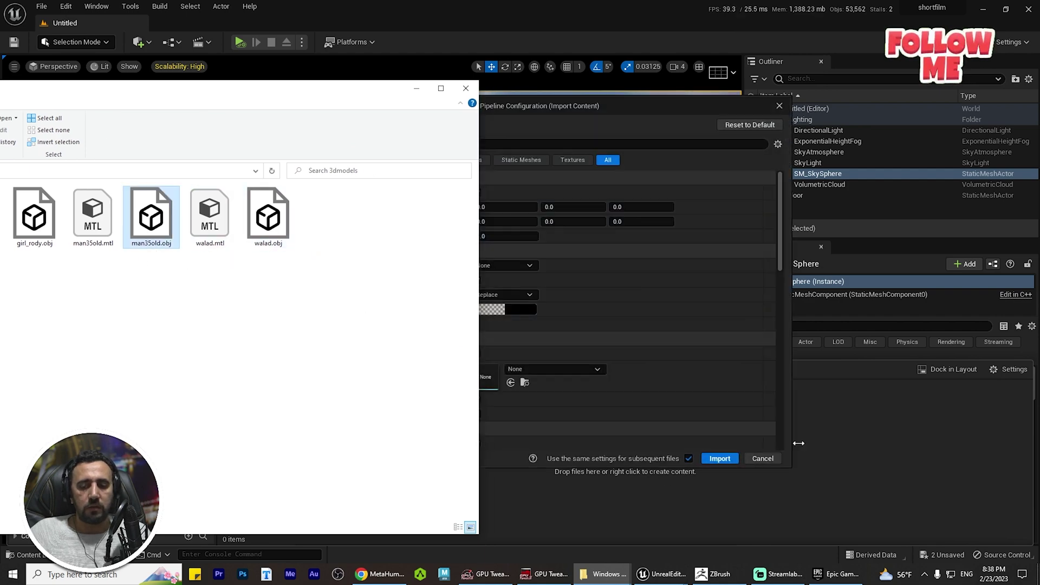
{"action": "left_click", "coordinate": [709, 459]}
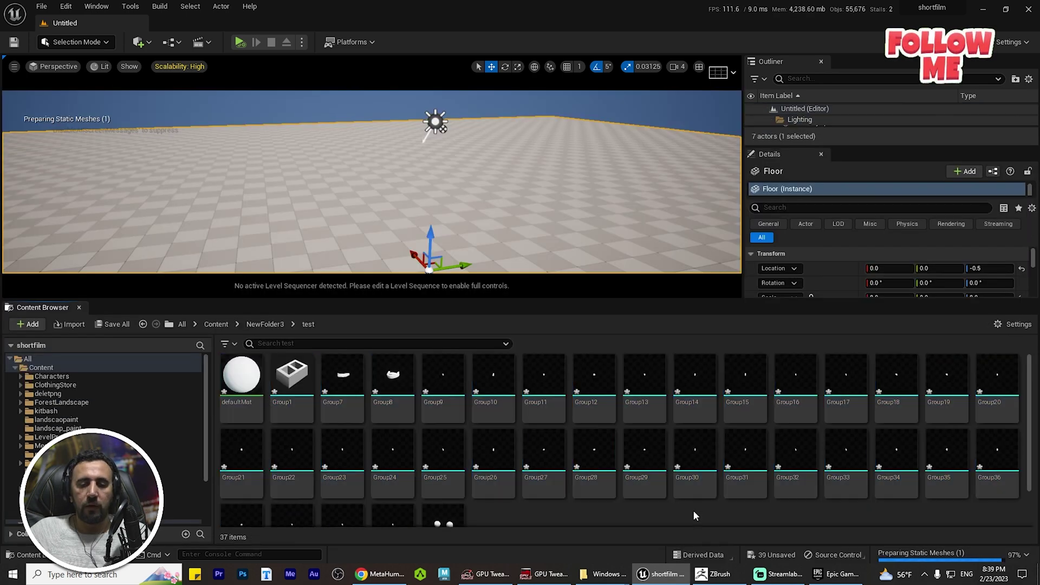
- Browse the 37 imported items and open the Group1 head mesh in the Static Mesh Editor
{"action": "scroll", "coordinate": [865, 454], "scroll_direction": "down", "scroll_amount": 1}
{"action": "scroll", "coordinate": [813, 433], "scroll_direction": "up", "scroll_amount": 1}
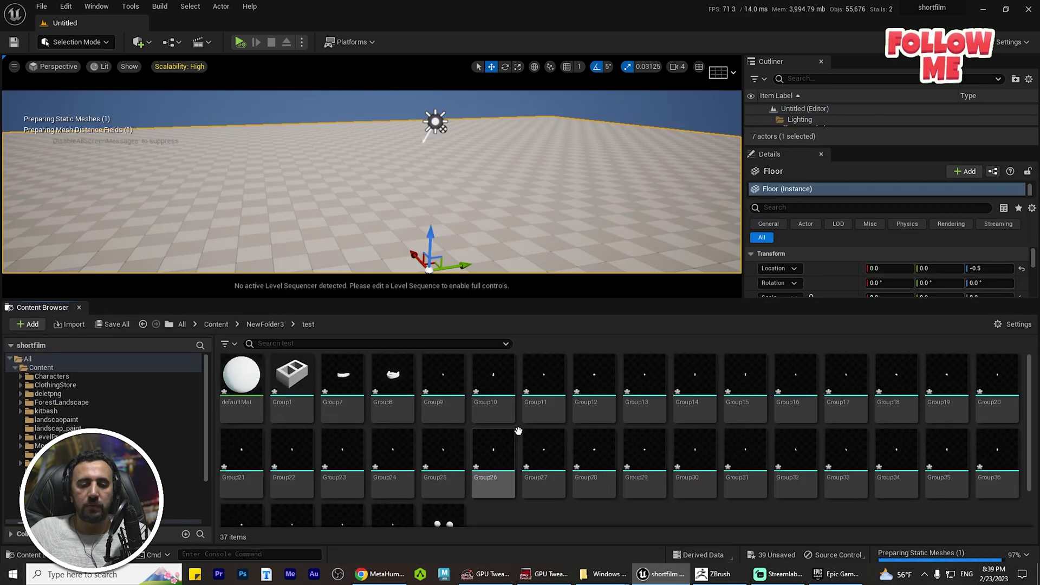
{"action": "scroll", "coordinate": [761, 410], "scroll_direction": "down", "scroll_amount": 1}
{"action": "scroll", "coordinate": [731, 422], "scroll_direction": "up", "scroll_amount": 1}
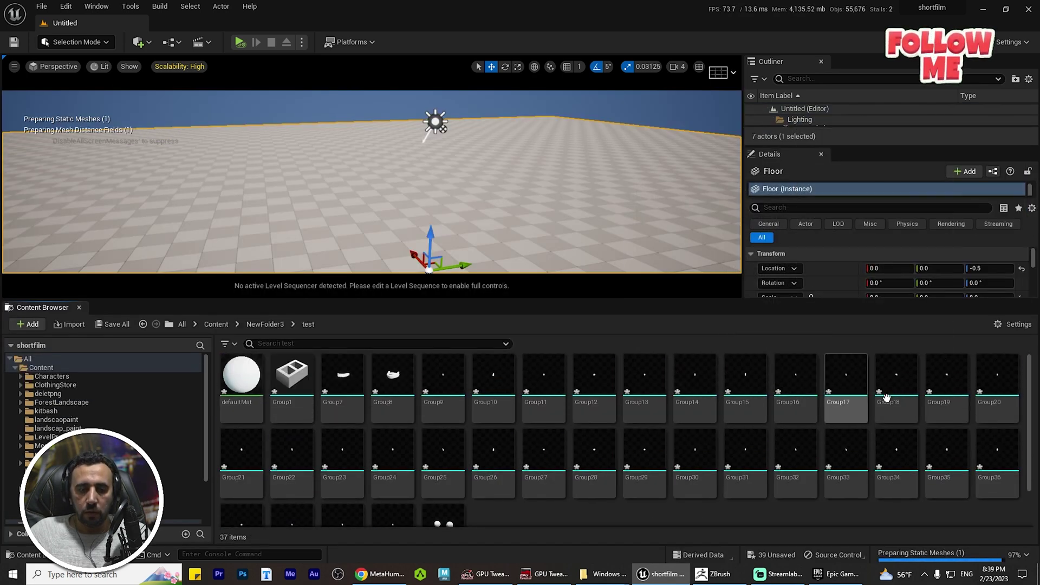
{"action": "scroll", "coordinate": [866, 444], "scroll_direction": "down", "scroll_amount": 1}
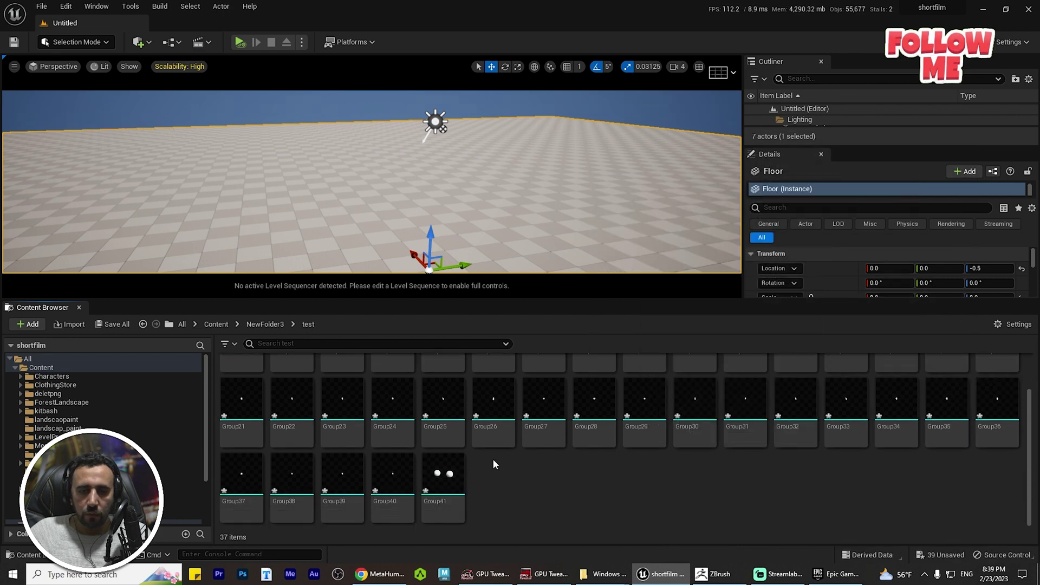
{"action": "scroll", "coordinate": [410, 380], "scroll_direction": "up", "scroll_amount": 1}
{"action": "left_click", "coordinate": [291, 379]}
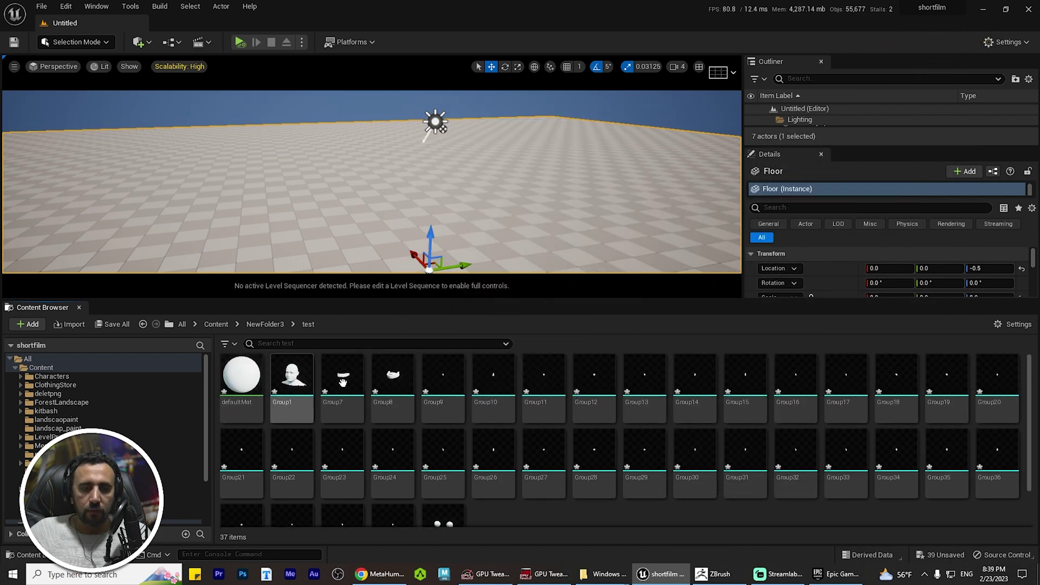
{"action": "double_click", "coordinate": [292, 380]}
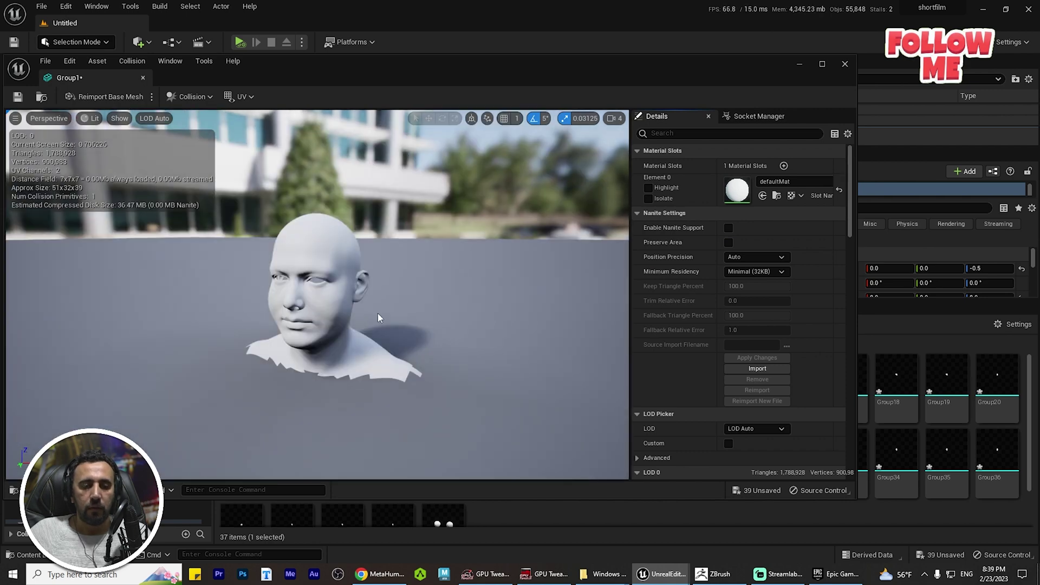
- Orbit the 1,788,928-triangle Group1 head, close the viewer, and bring up the new-asset menu
{"action": "scroll", "coordinate": [370, 322], "scroll_direction": "down", "scroll_amount": 8}
{"action": "left_click_drag", "start_coordinate": [369, 323], "coordinate": [498, 323], "text": "alt"}
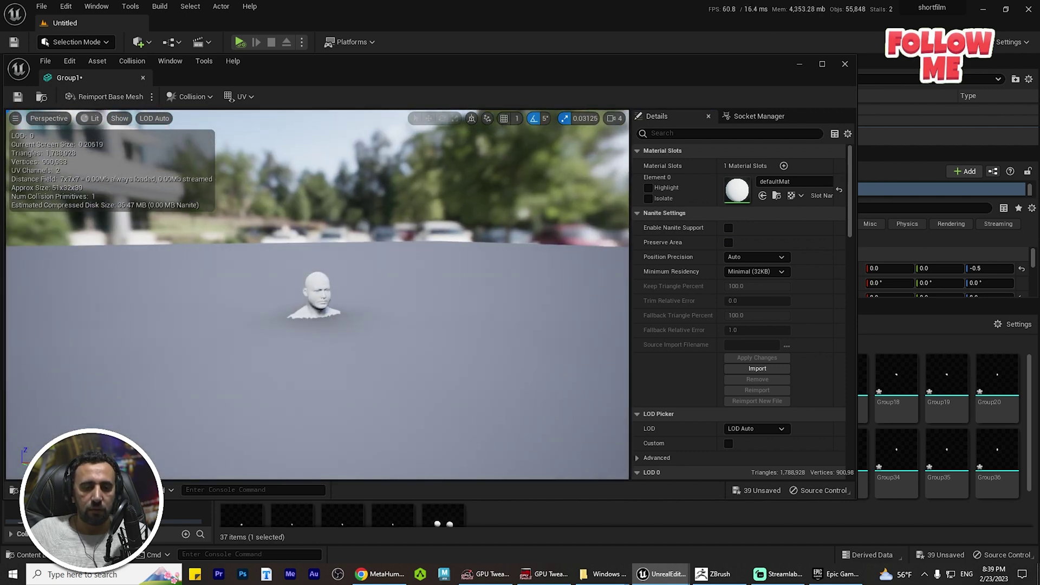
{"action": "scroll", "coordinate": [369, 323], "scroll_direction": "up", "scroll_amount": 10}
{"action": "scroll", "coordinate": [369, 323], "scroll_direction": "down", "scroll_amount": 5}
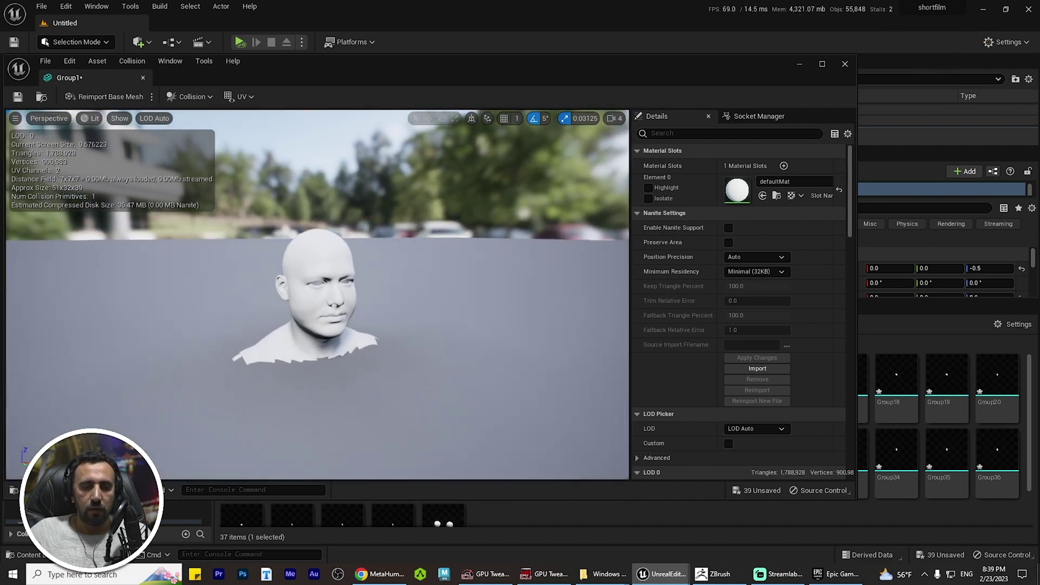
{"action": "left_click", "coordinate": [844, 63]}
{"action": "right_click", "coordinate": [564, 519]}
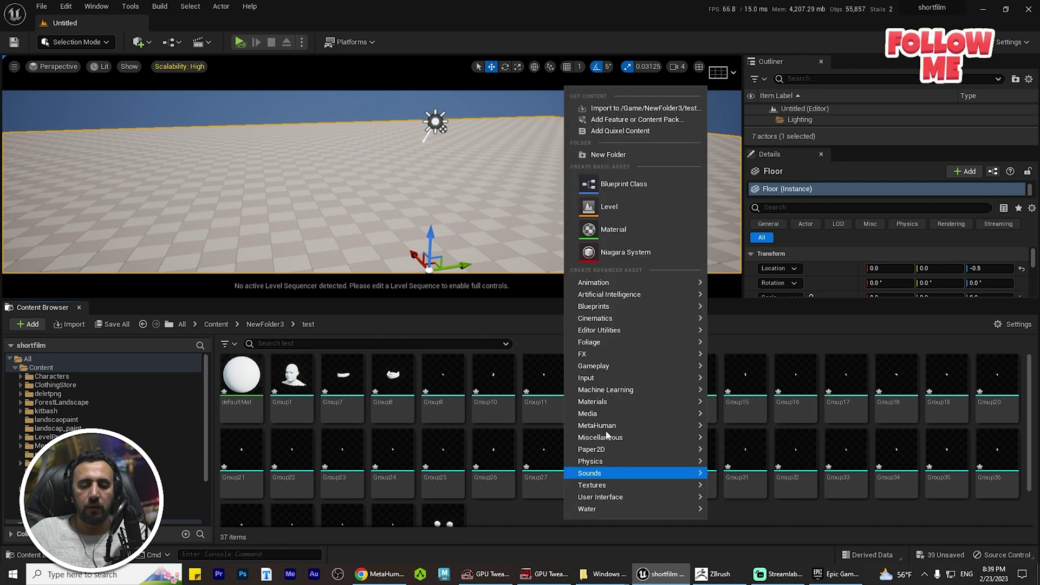
- Create a new MetaHuman Identity asset and open it for editing
{"action": "mouse_move", "coordinate": [632, 424]}
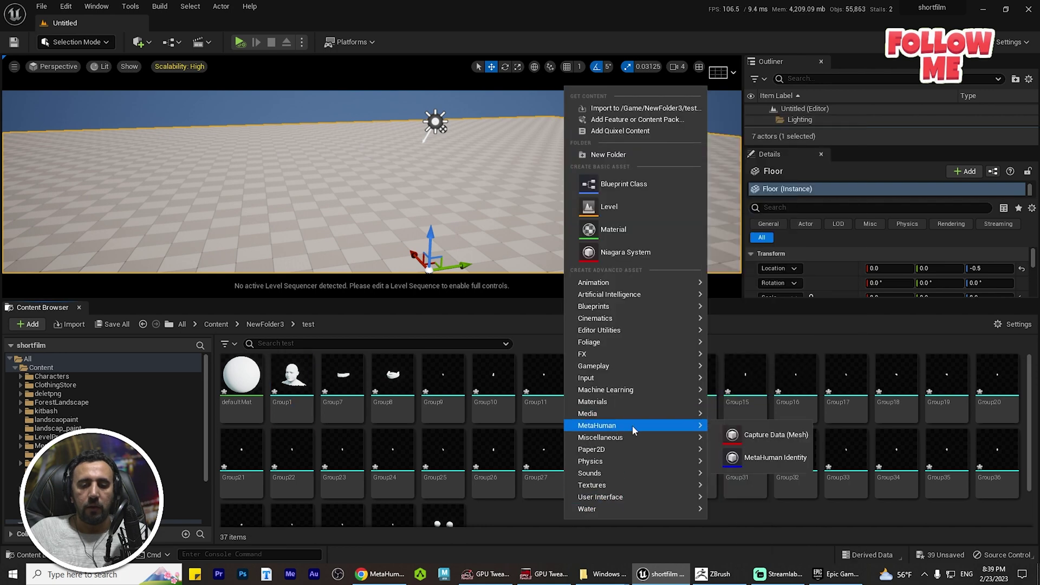
{"action": "left_click", "coordinate": [785, 460]}
{"action": "scroll", "coordinate": [506, 460], "scroll_direction": "down", "scroll_amount": 2}
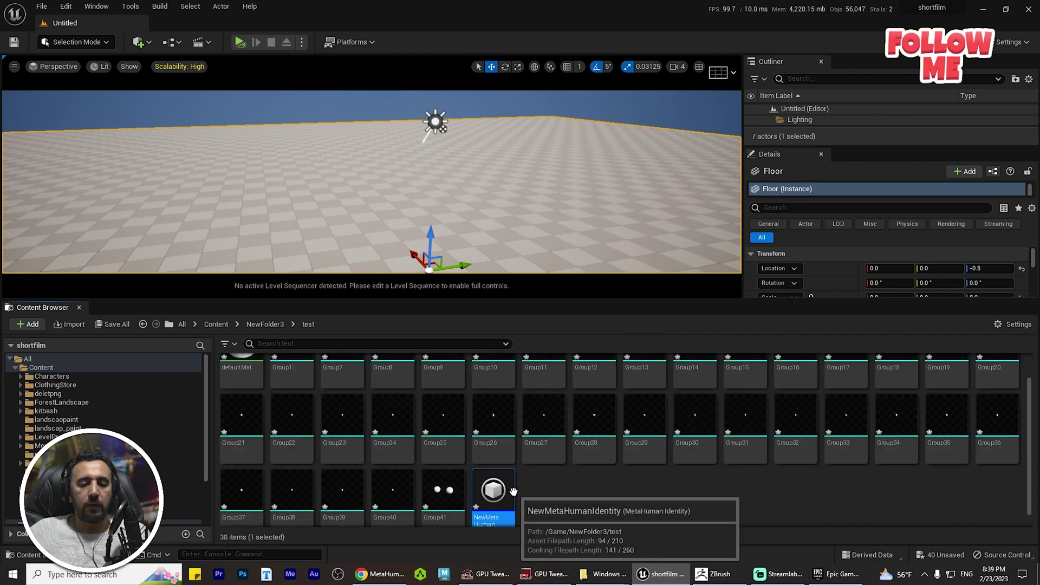
{"action": "double_click", "coordinate": [513, 489]}
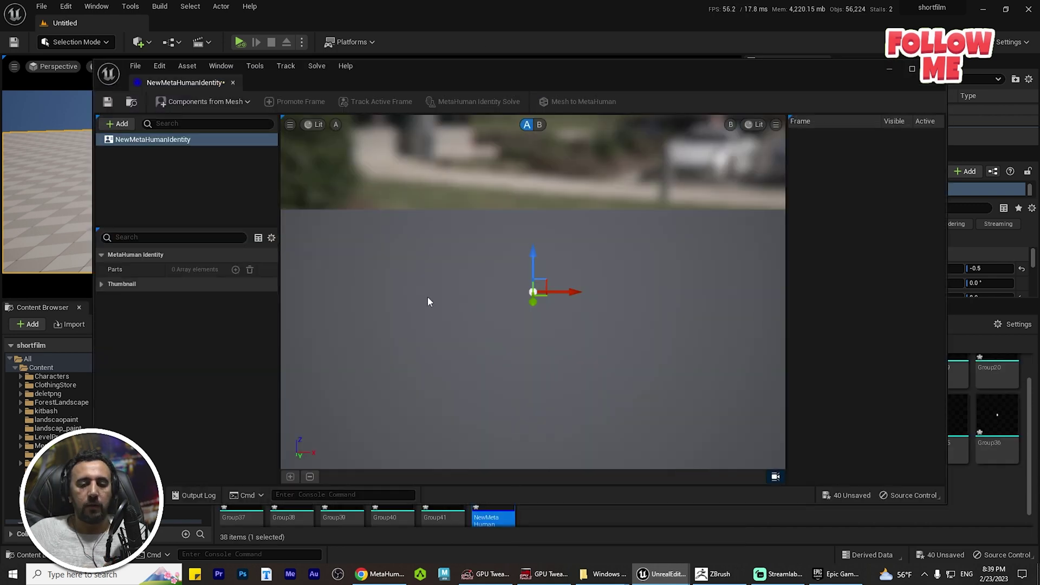
- Build the identity's components from the Group1 head mesh and frame the head at eye level
{"action": "left_click", "coordinate": [187, 103]}
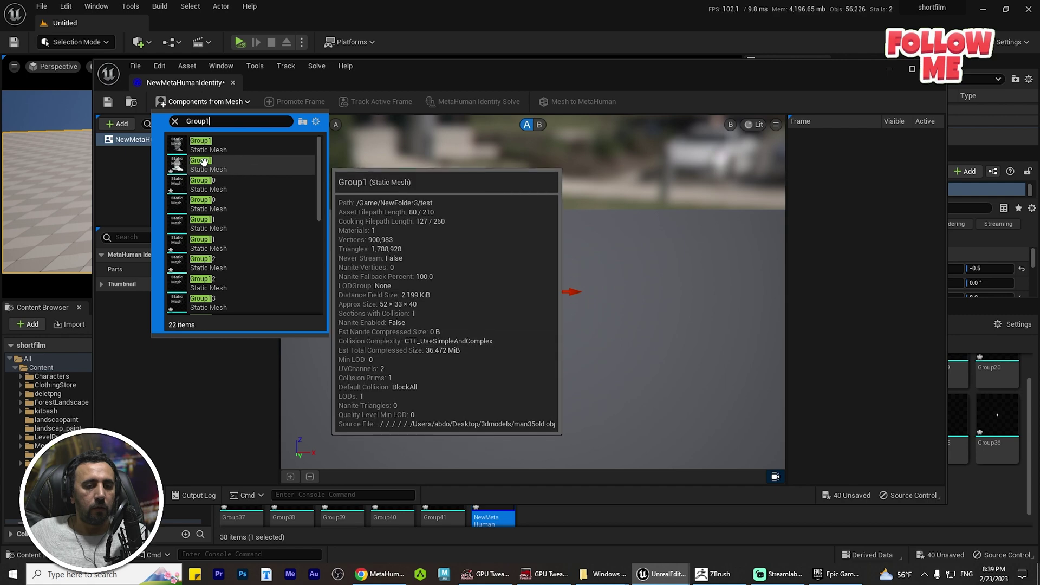
{"action": "left_click", "coordinate": [247, 161]}
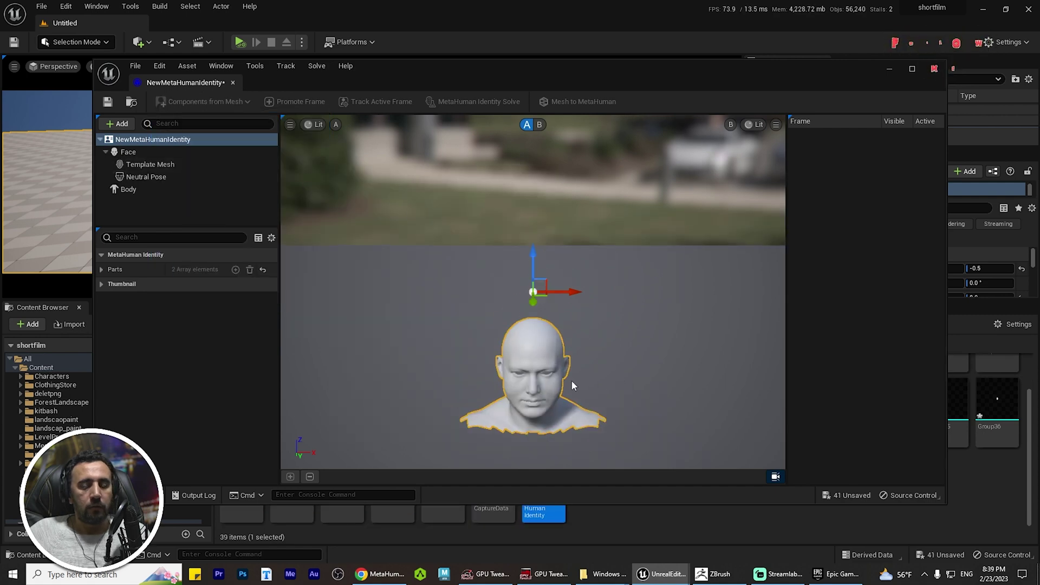
{"action": "left_click_drag", "start_coordinate": [571, 380], "coordinate": [567, 322], "text": "alt"}
{"action": "middle_click_drag", "start_coordinate": [571, 380], "coordinate": [570, 401], "text": "alt"}
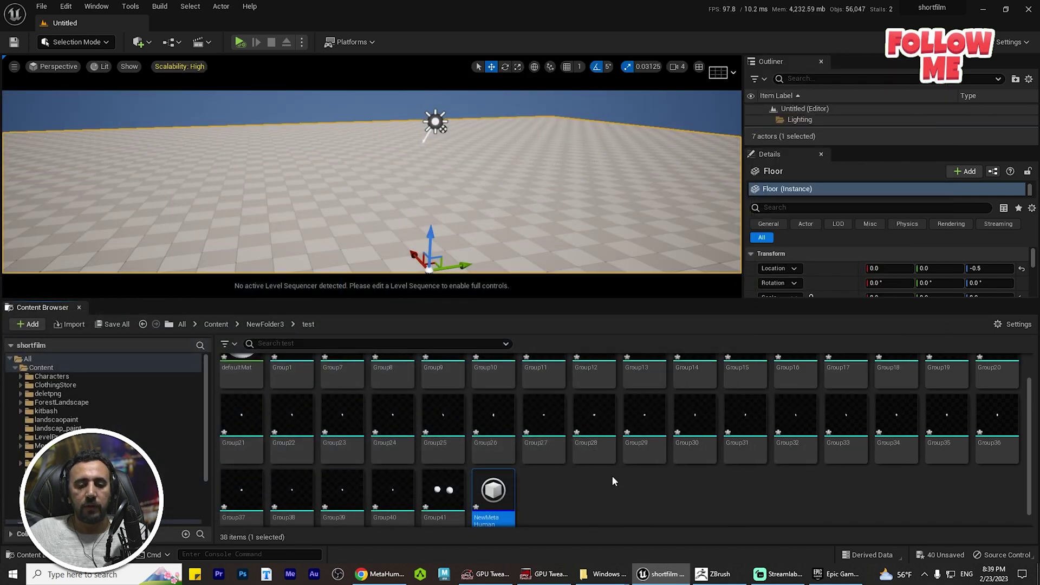
- Reopen NewMetaHumanIdentity and build its Face and Body components from the test-folder Group1 mesh
{"action": "scroll", "coordinate": [640, 457], "scroll_direction": "up", "scroll_amount": 2}
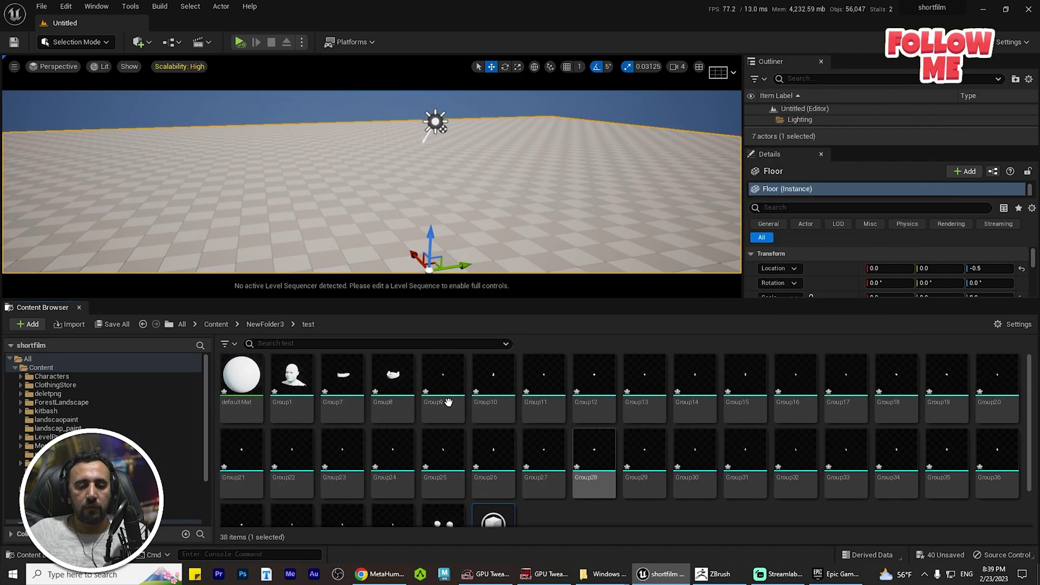
{"action": "left_click", "coordinate": [290, 386]}
{"action": "key", "text": "F2"}
{"action": "scroll", "coordinate": [596, 488], "scroll_direction": "down", "scroll_amount": 1}
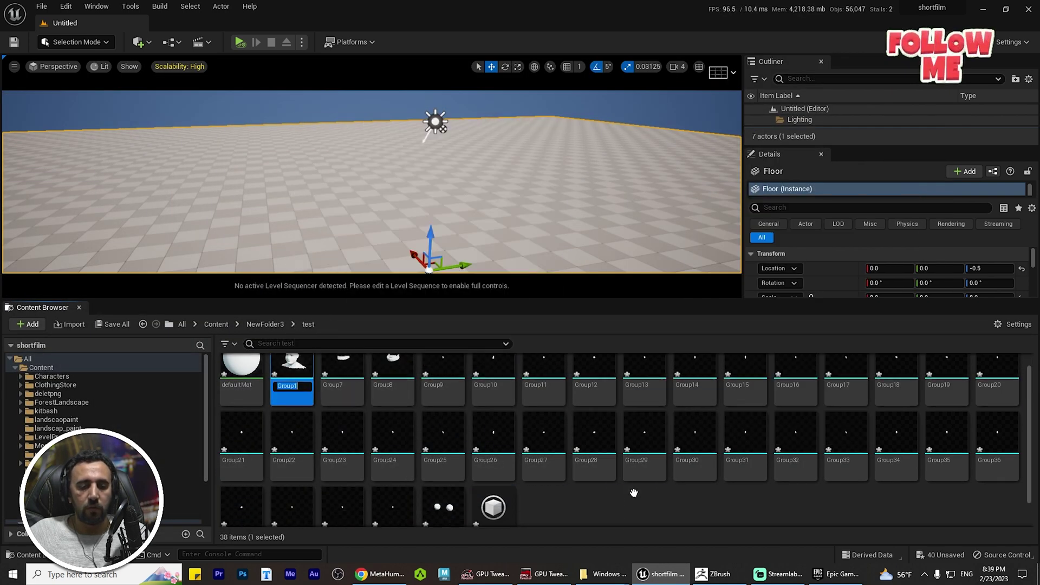
{"action": "double_click", "coordinate": [493, 490]}
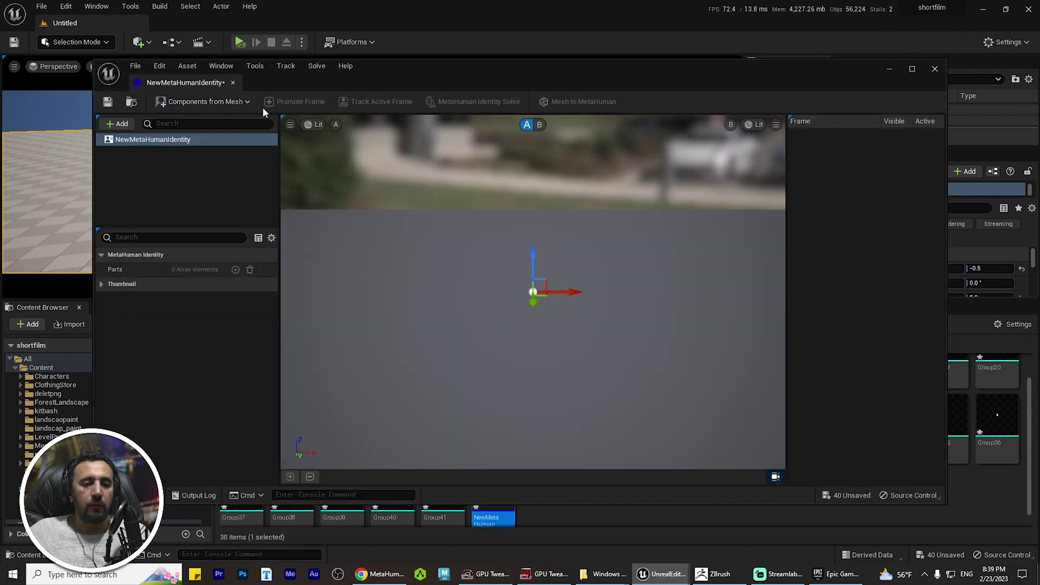
{"action": "left_click", "coordinate": [203, 103]}
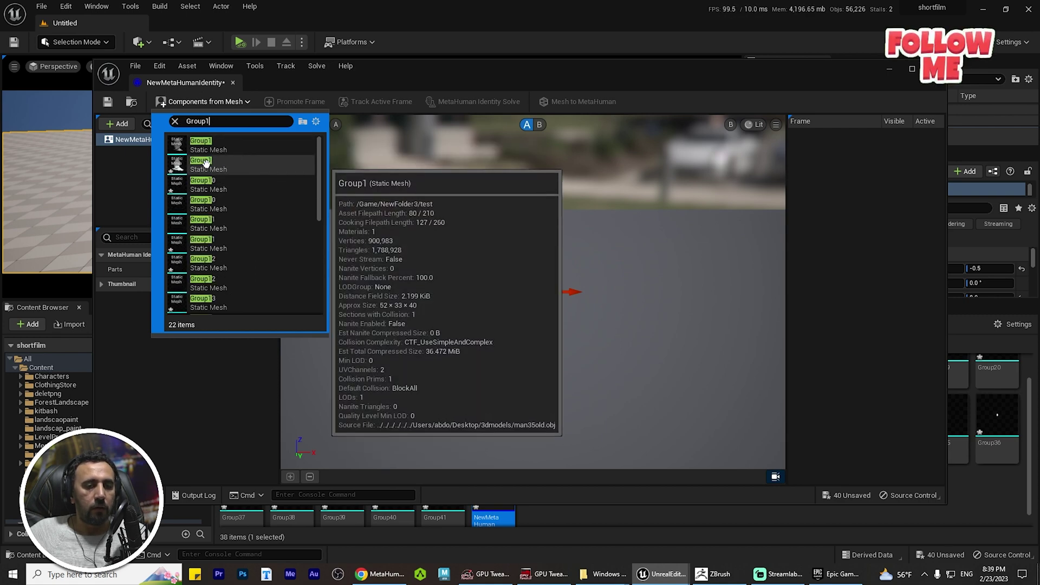
{"action": "left_click", "coordinate": [247, 163]}
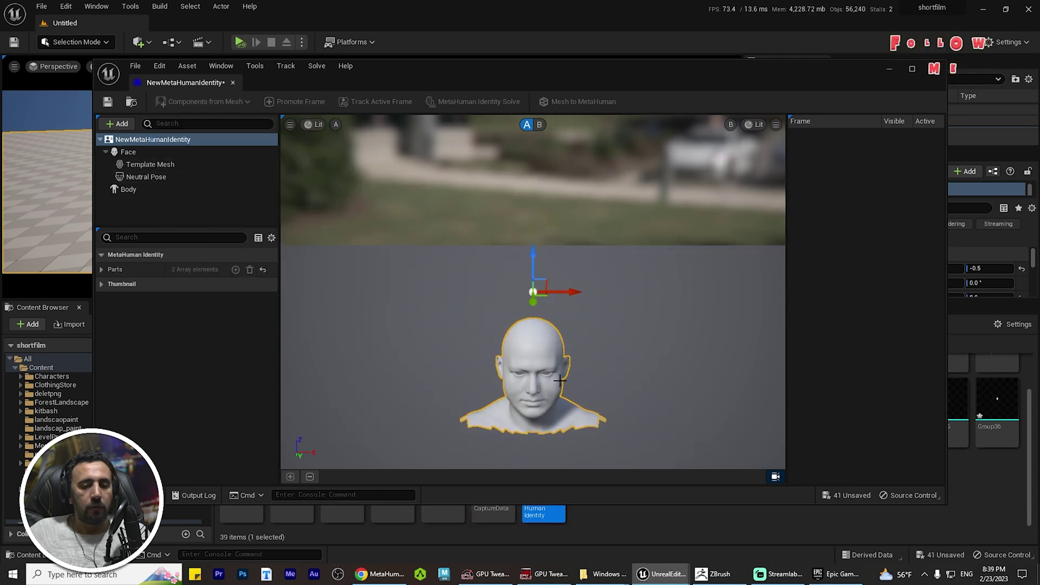
- Frame the face frontally and show Neutral Pose with Group1 capture data and GenericFace tracker
{"action": "left_click_drag", "start_coordinate": [560, 380], "coordinate": [564, 340], "text": "alt"}
{"action": "scroll", "coordinate": [560, 380], "scroll_direction": "up", "scroll_amount": 3}
{"action": "mouse_move", "coordinate": [560, 381]}
{"action": "middle_mouse_down"}
{"action": "mouse_move", "coordinate": [557, 341]}
{"action": "mouse_move", "coordinate": [578, 379]}
{"action": "middle_mouse_up"}
{"action": "scroll", "coordinate": [578, 378], "scroll_direction": "up", "scroll_amount": 6}
{"action": "left_click_drag", "start_coordinate": [583, 295], "coordinate": [672, 276], "text": "alt"}
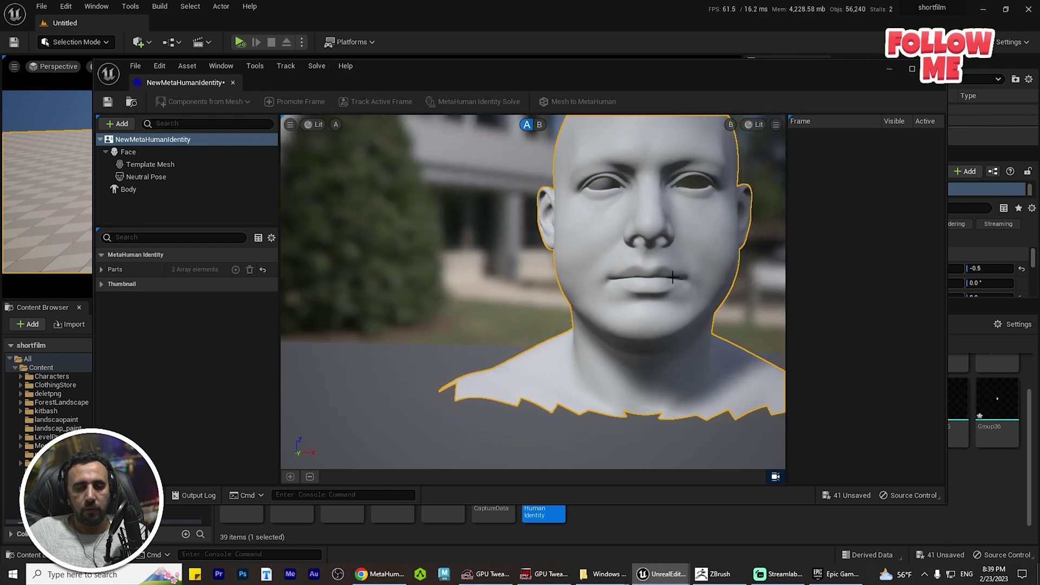
{"action": "scroll", "coordinate": [673, 277], "scroll_direction": "down", "scroll_amount": 6}
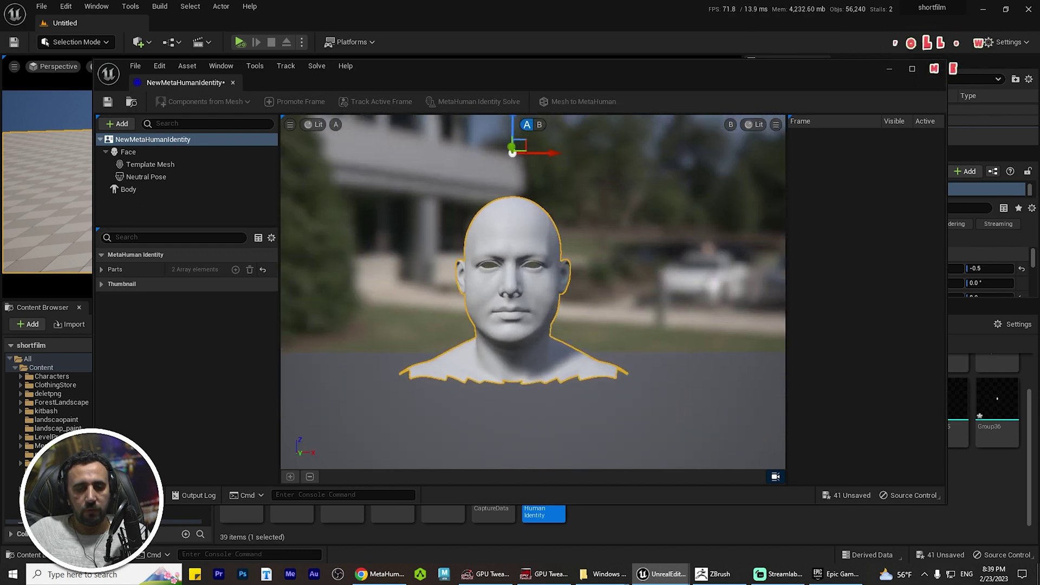
{"action": "scroll", "coordinate": [533, 291], "scroll_direction": "up", "scroll_amount": 5}
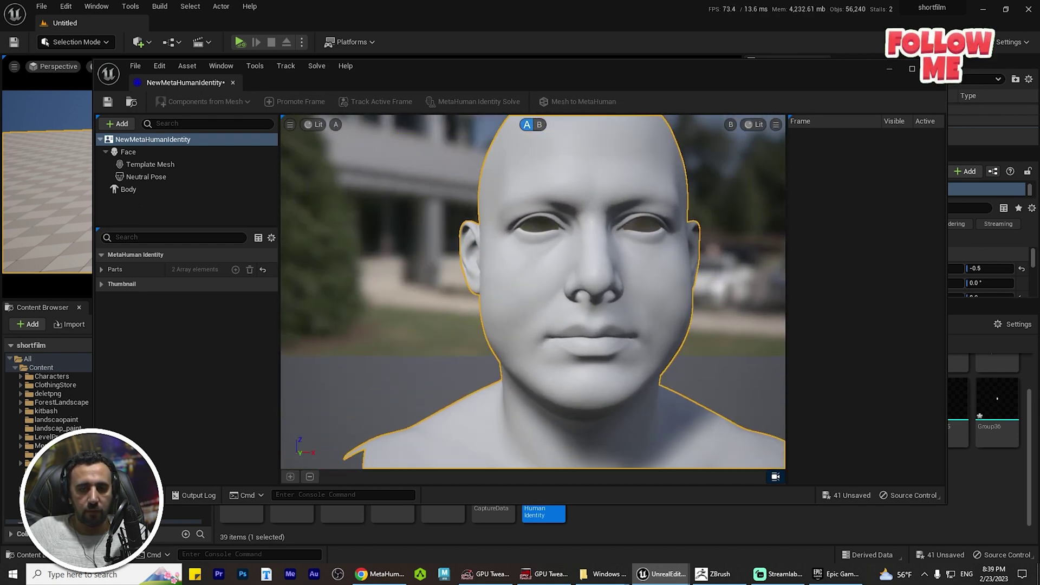
{"action": "middle_click_drag", "start_coordinate": [611, 249], "coordinate": [540, 295]}
{"action": "scroll", "coordinate": [540, 295], "scroll_direction": "down", "scroll_amount": 1}
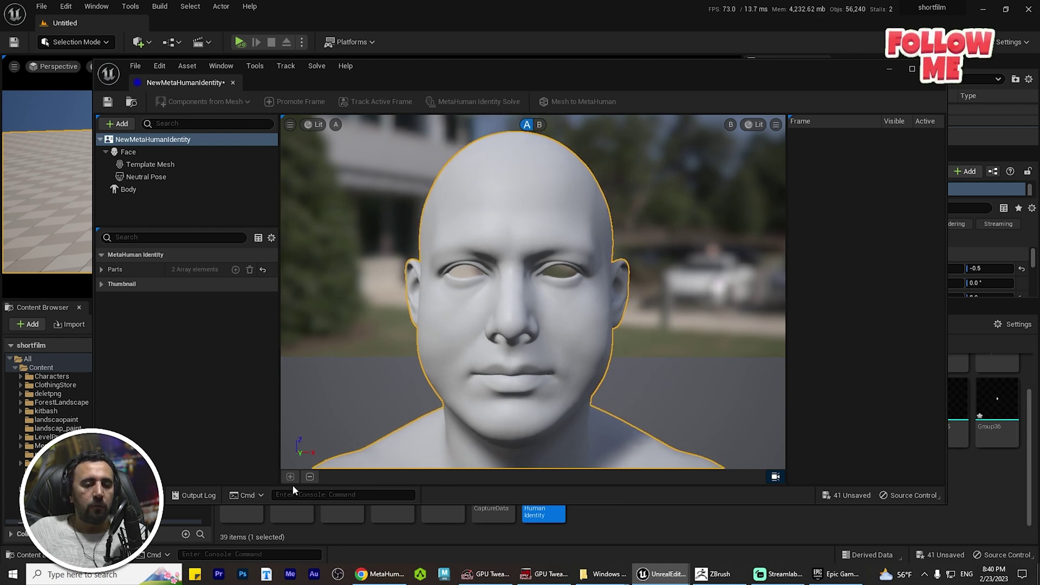
{"action": "left_click", "coordinate": [148, 178]}
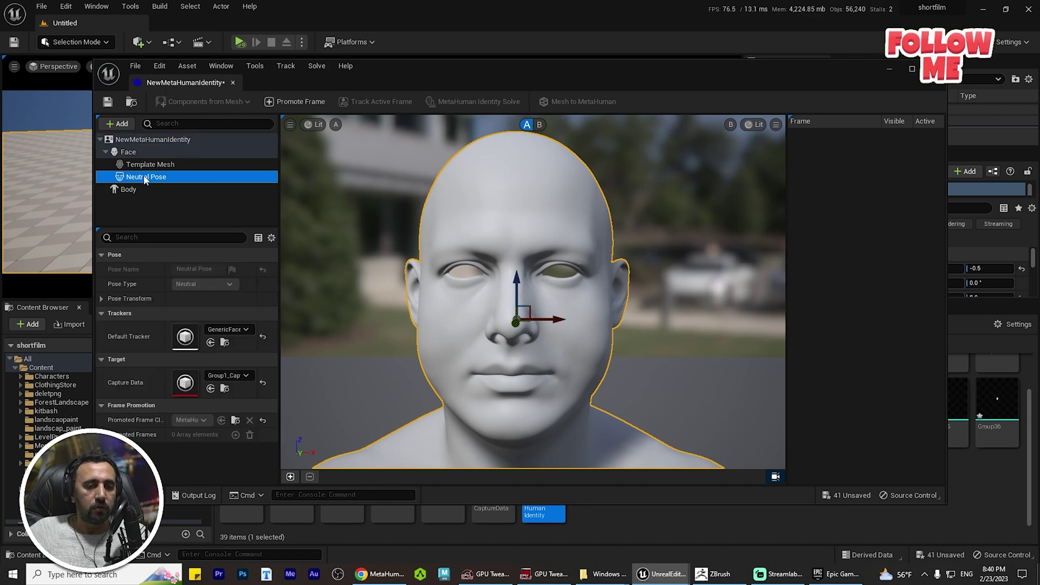
{"action": "left_click", "coordinate": [291, 477]}
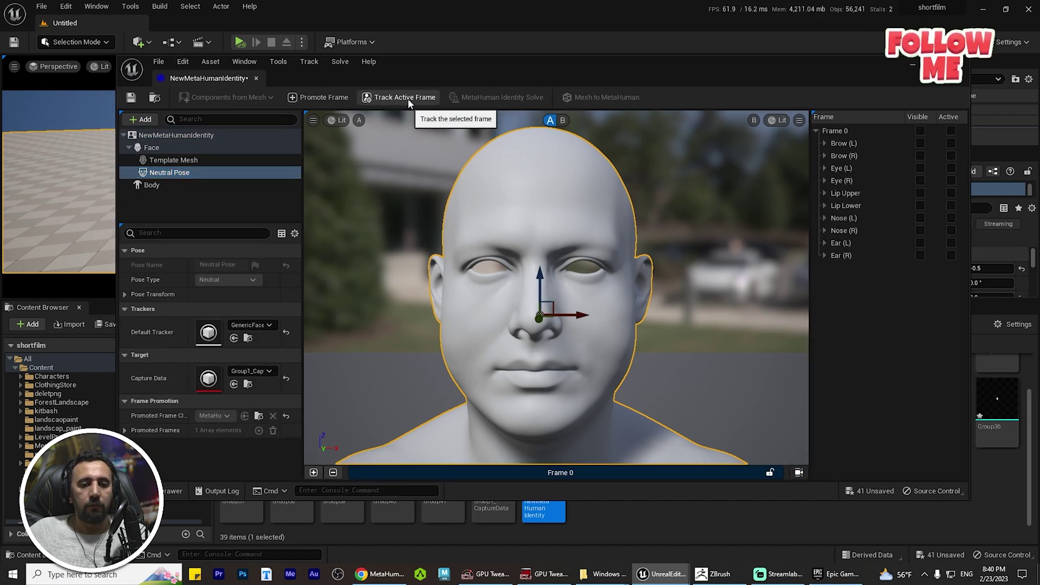
{"action": "left_click", "coordinate": [408, 98]}
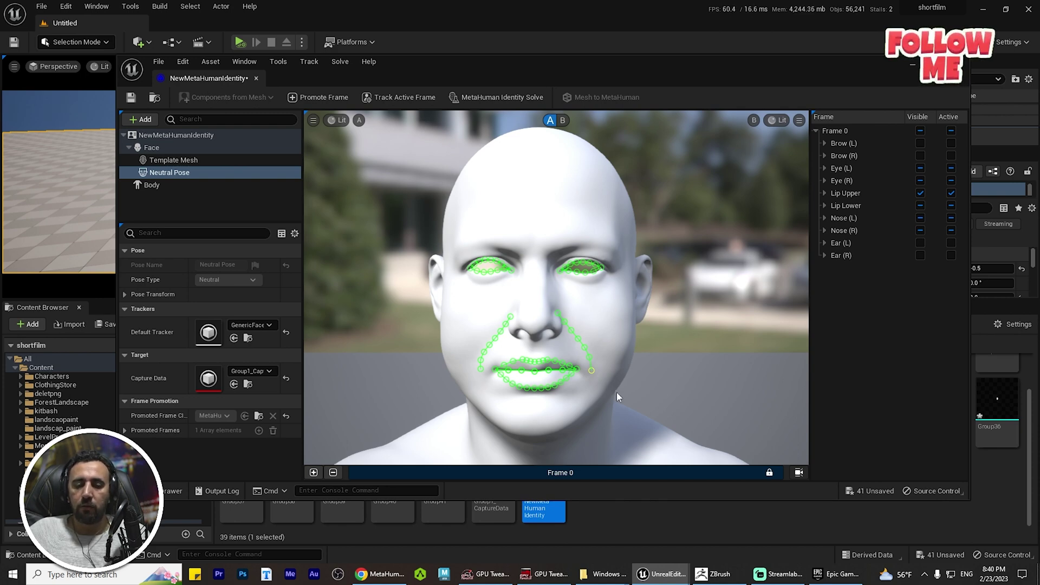
- Run the identity solve, try Mesh to MetaHuman, dismiss the body-type error, and show Body presets
{"action": "left_click", "coordinate": [487, 99]}
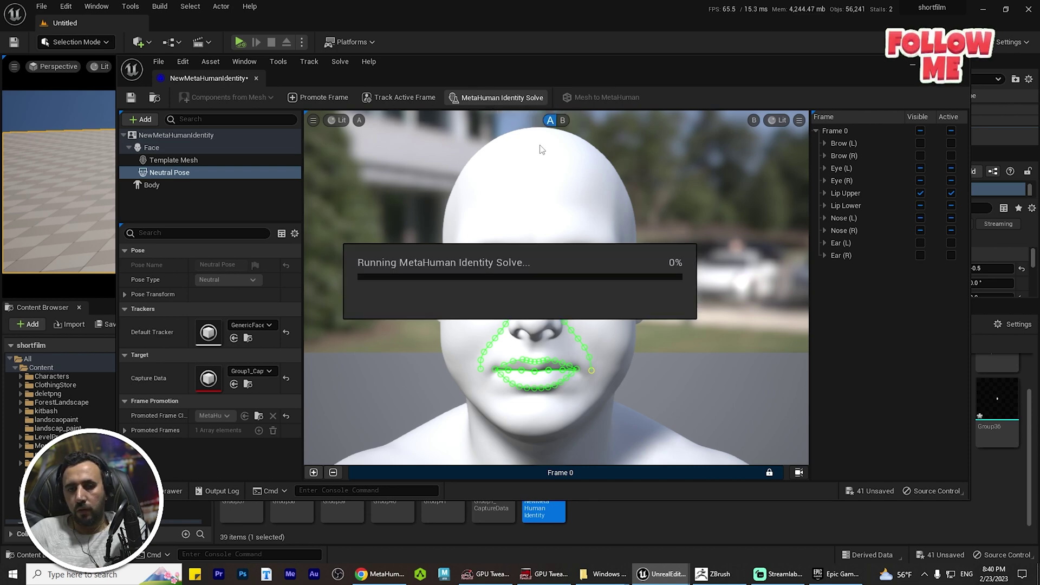
{"action": "left_click", "coordinate": [563, 119]}
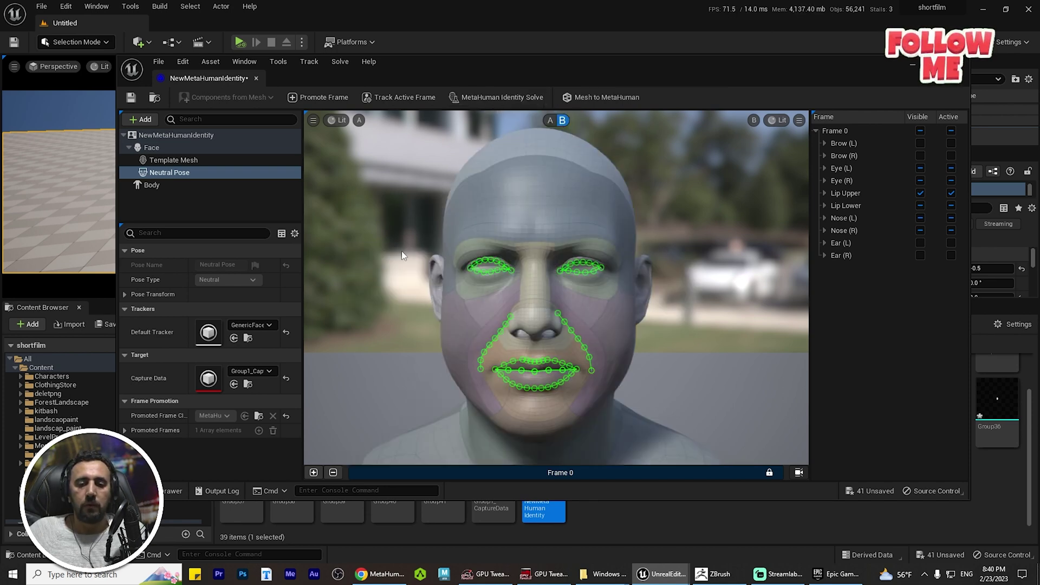
{"action": "left_click", "coordinate": [600, 100]}
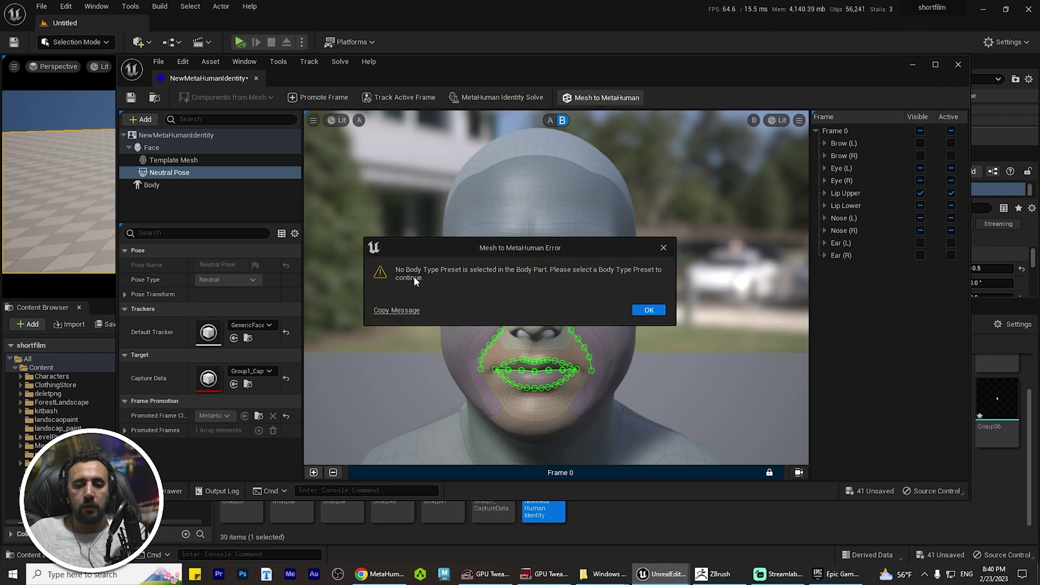
{"action": "left_click", "coordinate": [649, 310]}
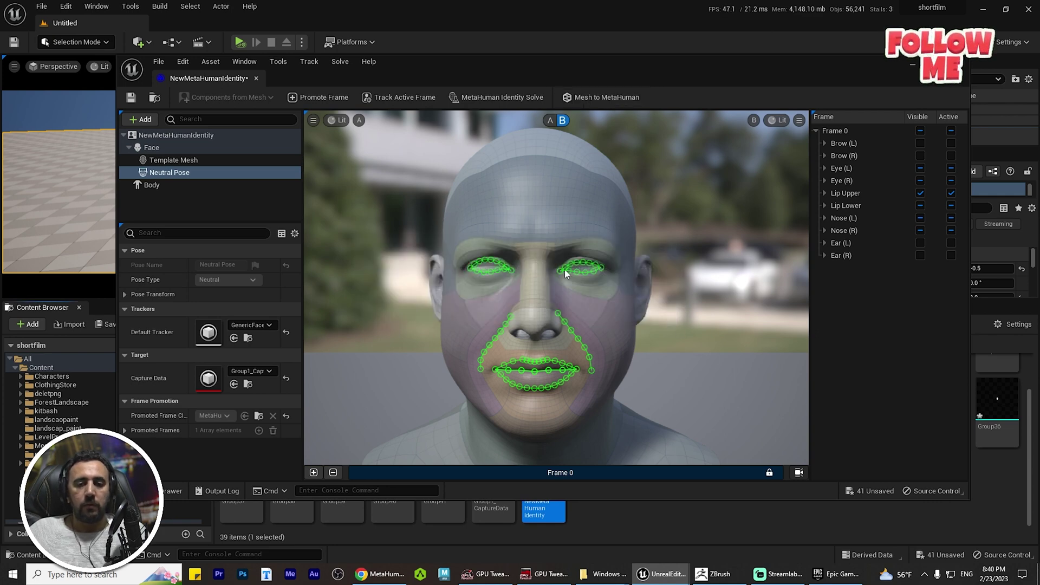
{"action": "left_click", "coordinate": [136, 186]}
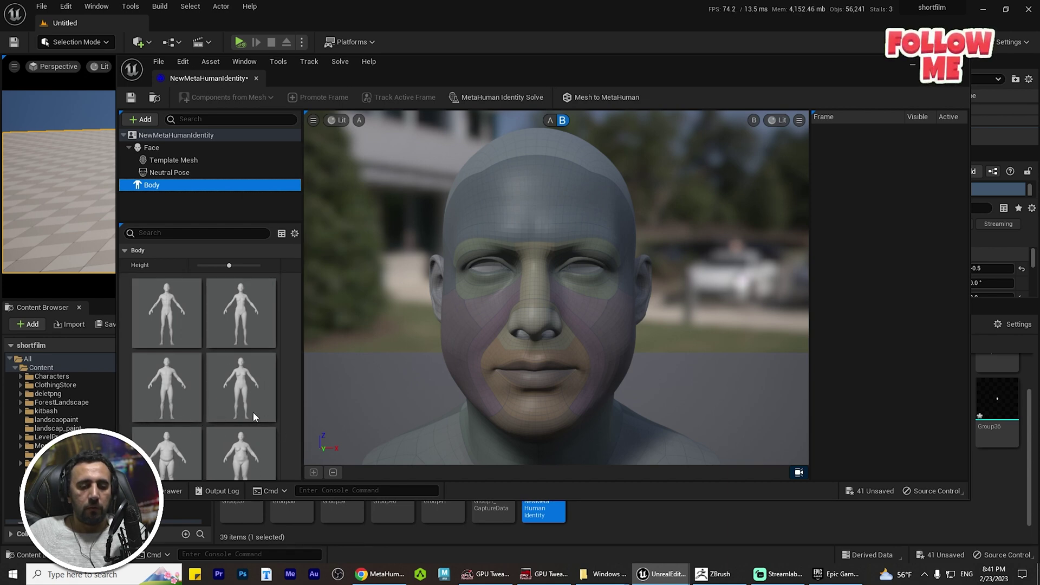
- Choose the heavy body type, run Mesh to MetaHuman, confirm completion and close the Identity editor
{"action": "left_click", "coordinate": [184, 459]}
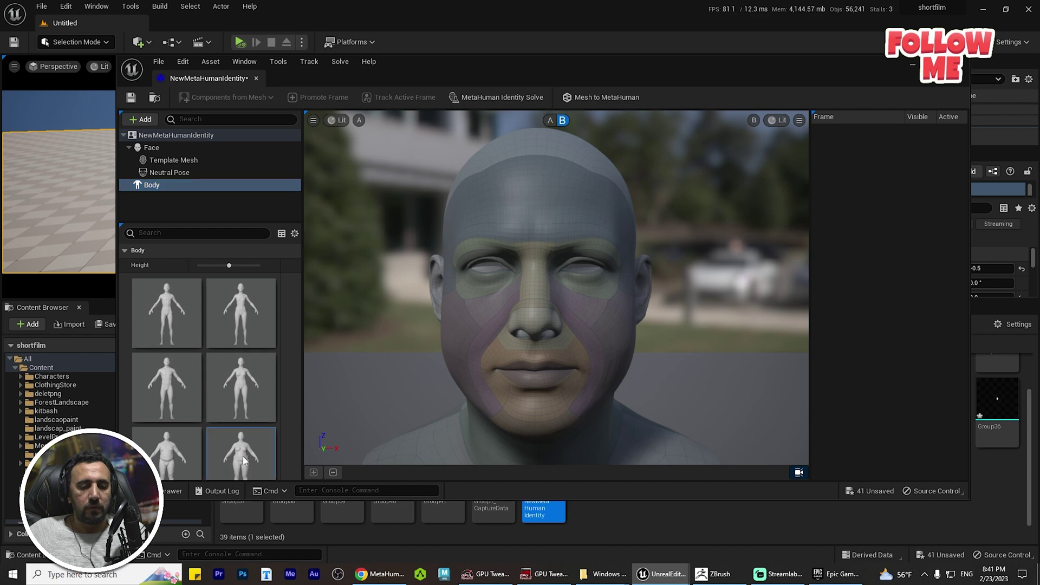
{"action": "left_click", "coordinate": [183, 446]}
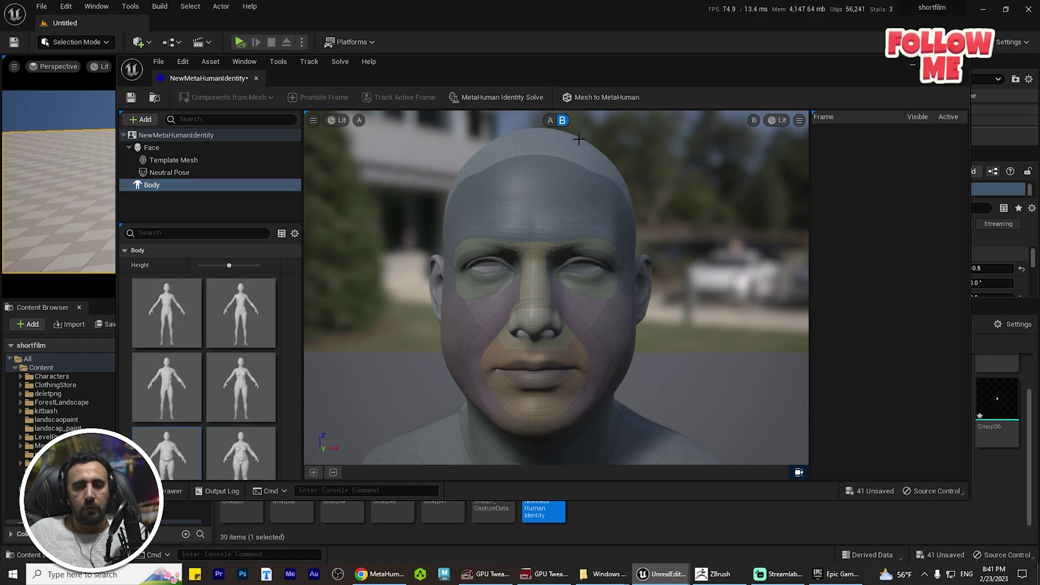
{"action": "left_click", "coordinate": [602, 97]}
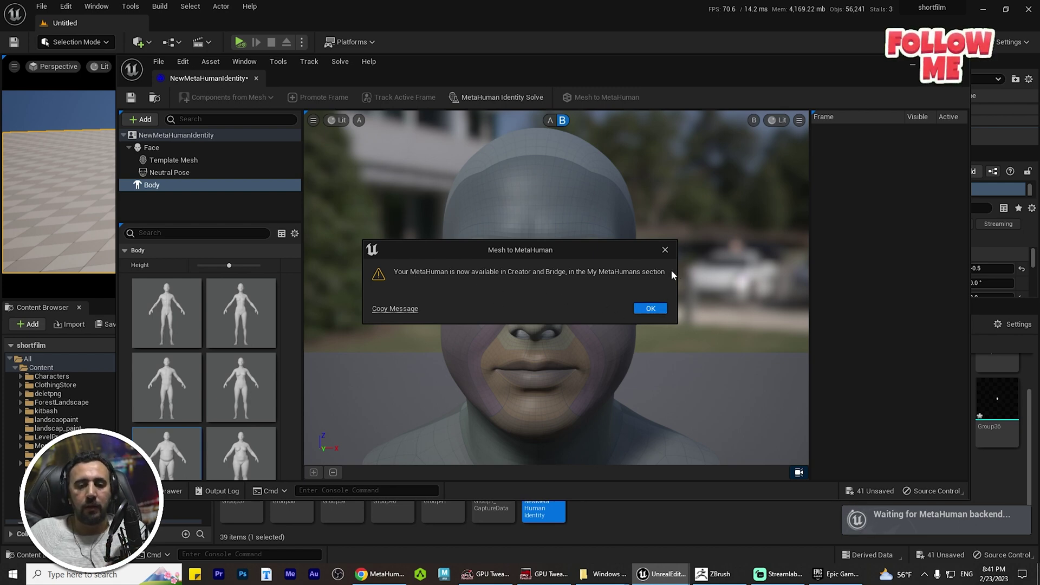
{"action": "left_click", "coordinate": [651, 308]}
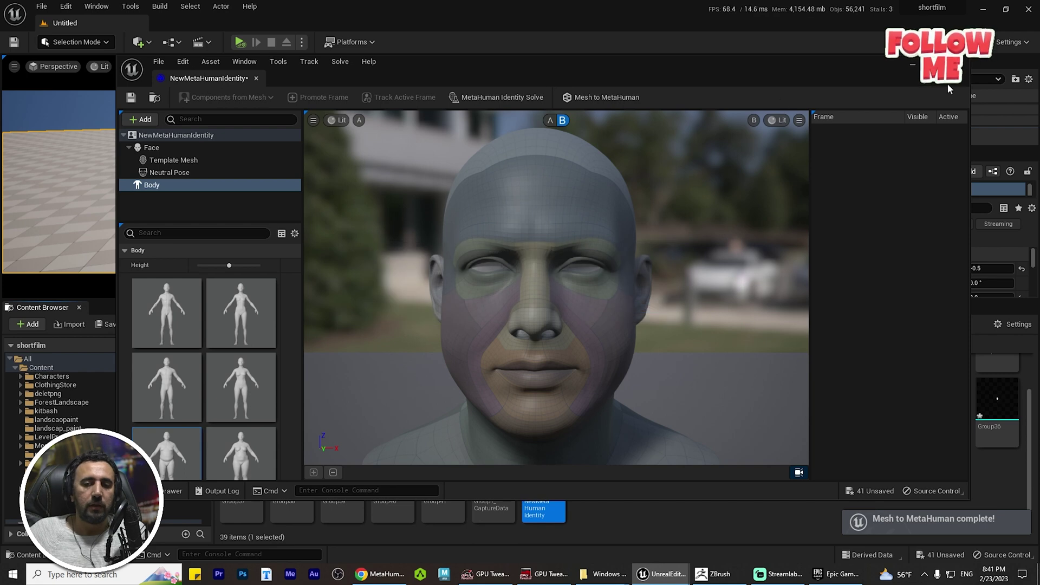
{"action": "left_click", "coordinate": [962, 65]}
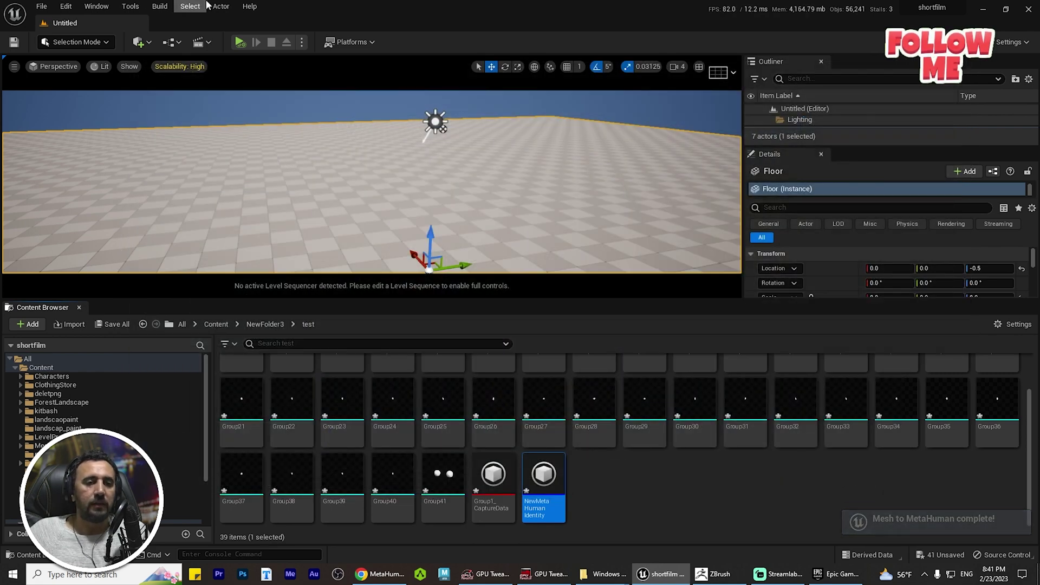
- Launch Quixel Bridge and browse to MetaHumans > My MetaHumans
{"action": "left_click", "coordinate": [106, 6]}
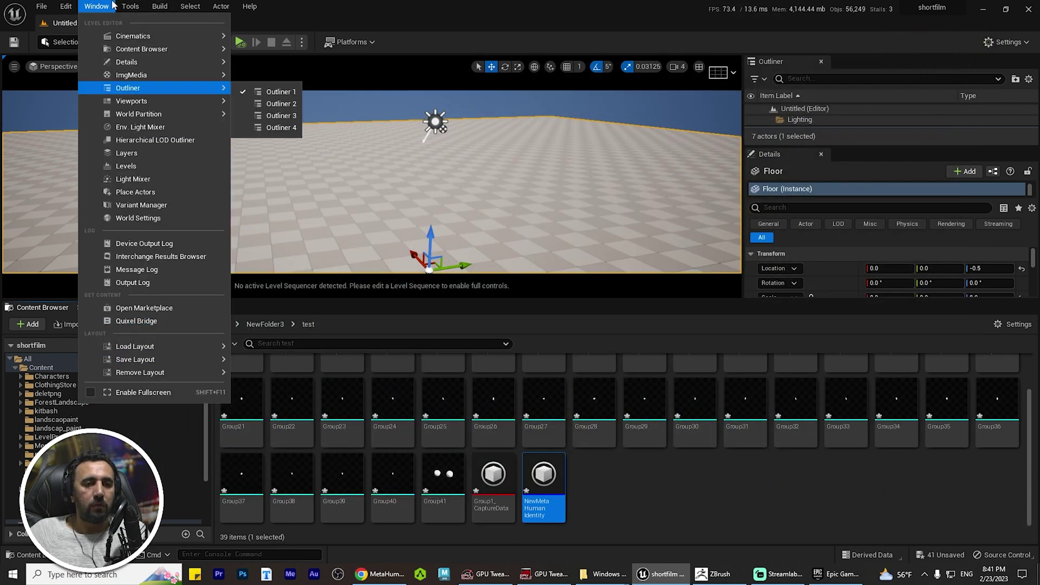
{"action": "left_click", "coordinate": [141, 323]}
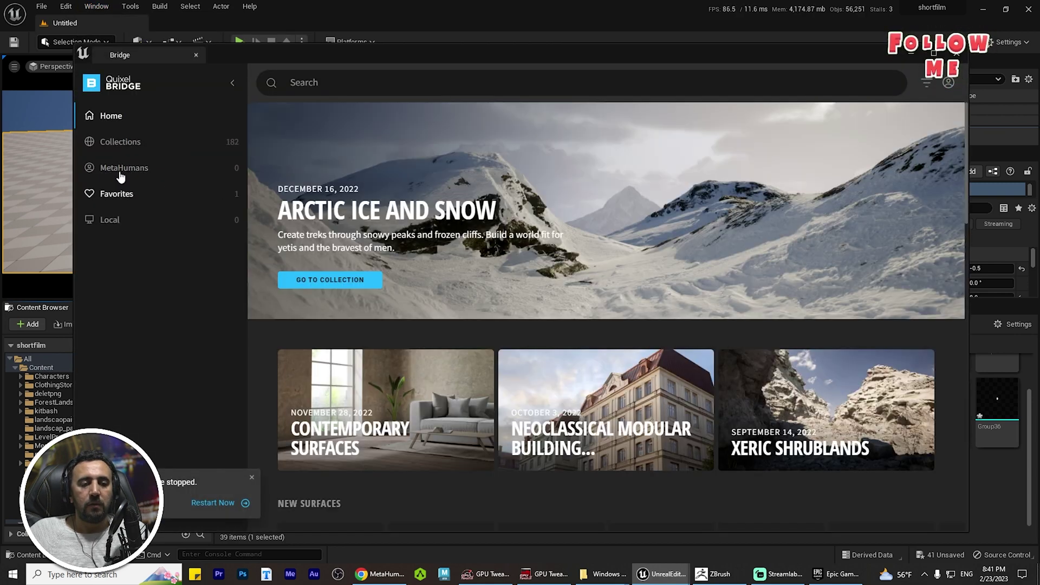
{"action": "left_click", "coordinate": [117, 163]}
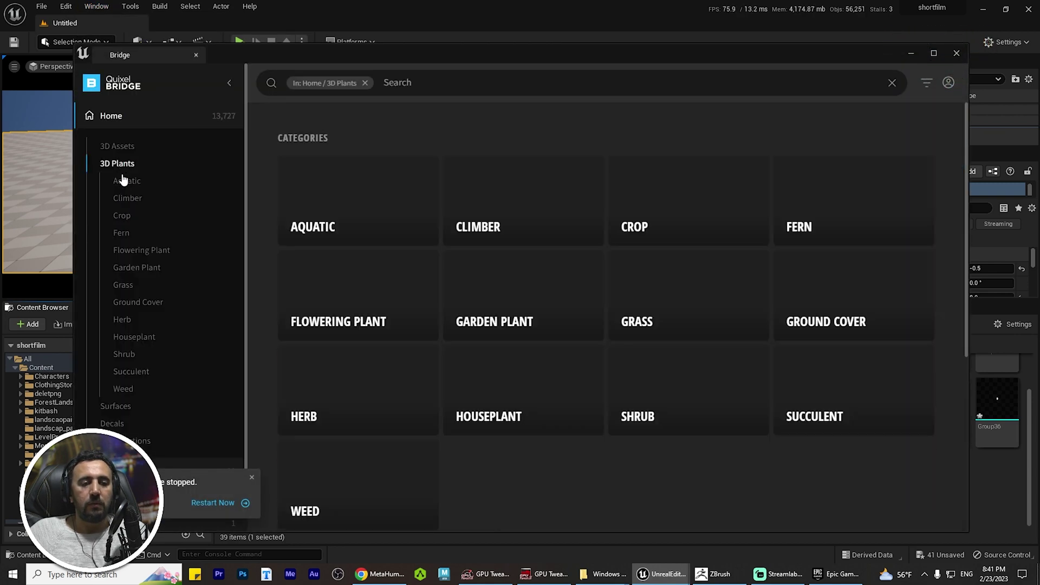
{"action": "left_click", "coordinate": [107, 125]}
{"action": "left_click", "coordinate": [131, 271]}
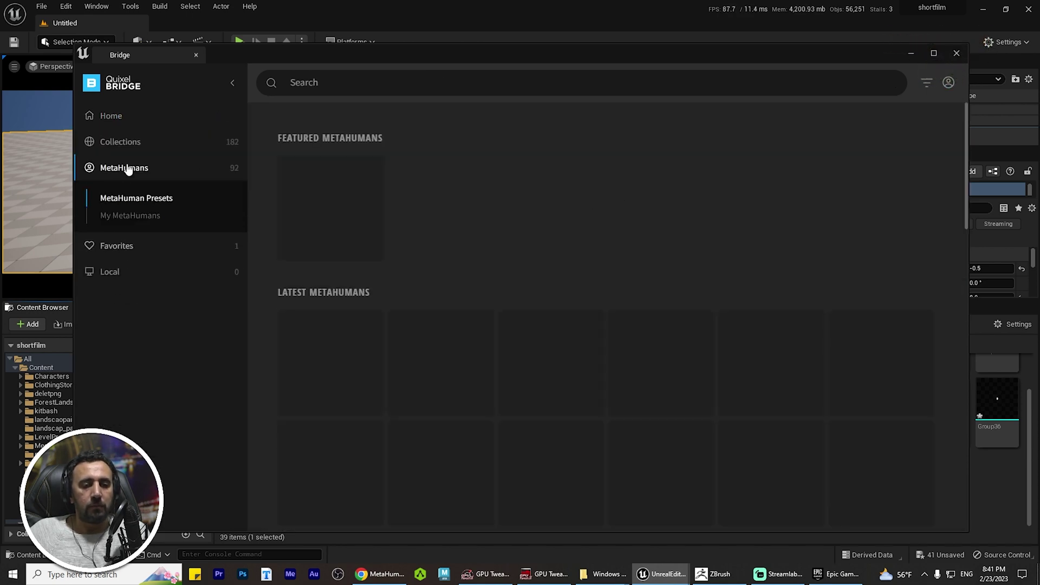
{"action": "left_click", "coordinate": [133, 216]}
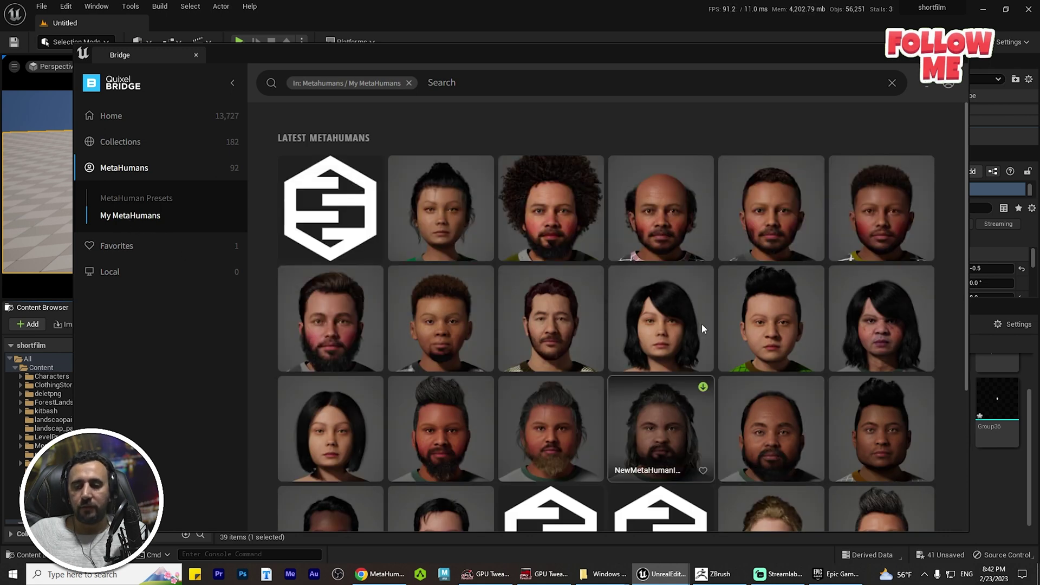
- Select NewMetaHumanIdentity and start MetaHuman Creator for it
{"action": "left_click", "coordinate": [346, 195]}
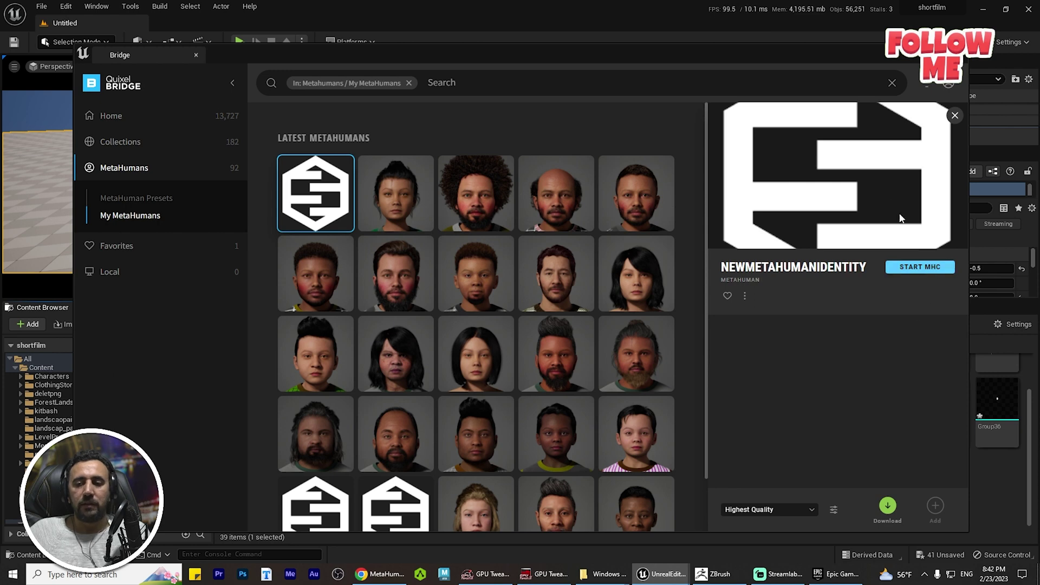
{"action": "left_click_drag", "start_coordinate": [825, 70], "coordinate": [713, 63]}
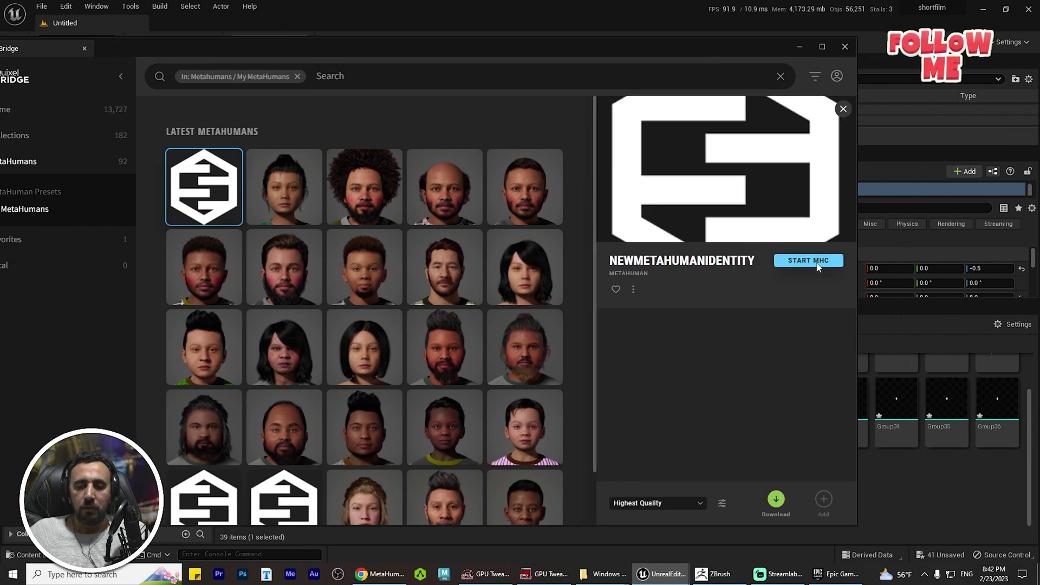
{"action": "left_click", "coordinate": [808, 260]}
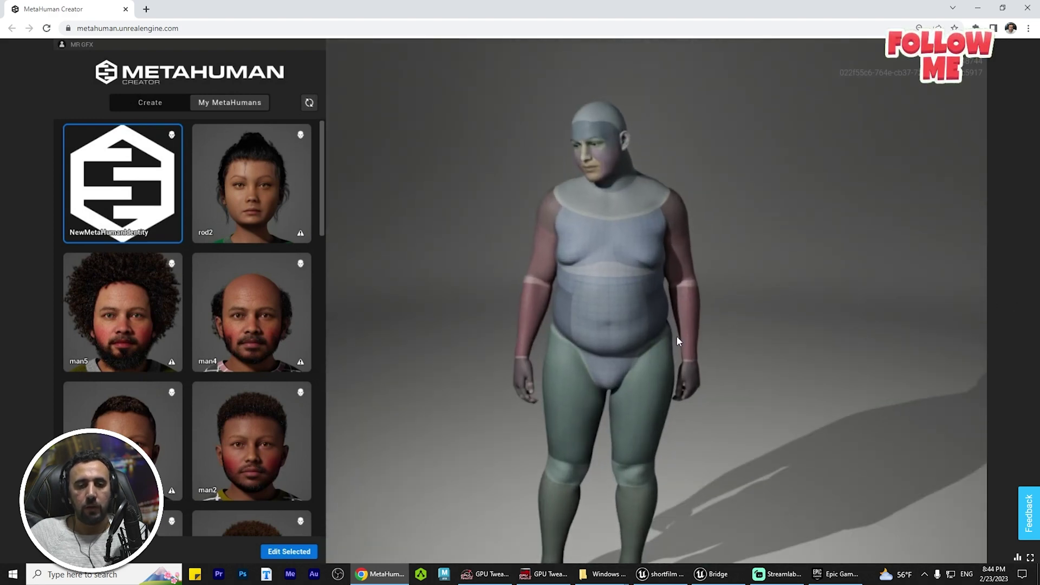
- Edit NewMetaHumanIdentity and show its face Custom Mesh settings at Overall Influence 1.0
{"action": "left_click", "coordinate": [301, 554]}
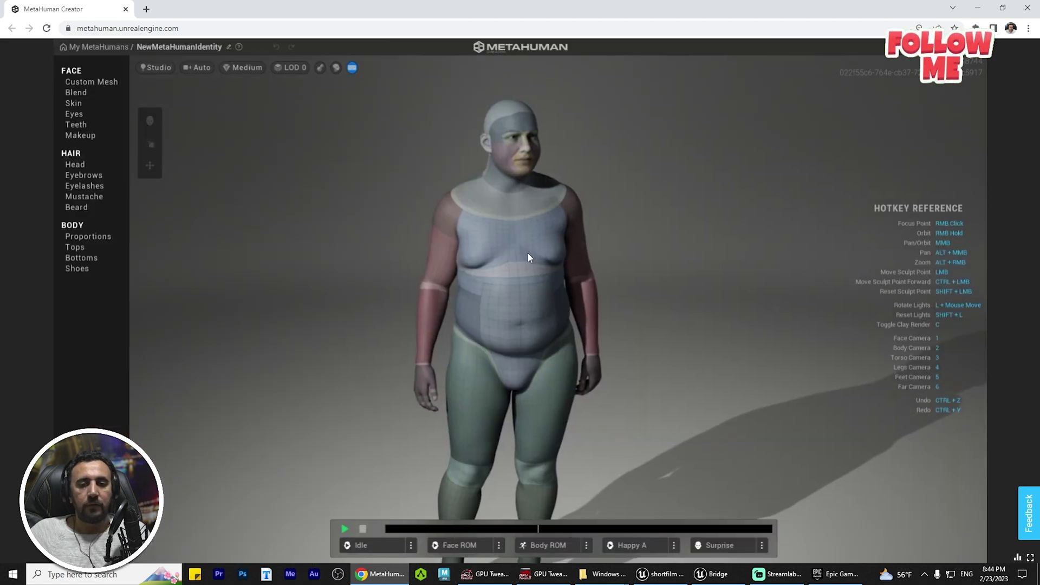
{"action": "mouse_move", "coordinate": [528, 254]}
{"action": "right_mouse_down"}
{"action": "mouse_move", "coordinate": [630, 215]}
{"action": "mouse_move", "coordinate": [680, 319]}
{"action": "mouse_move", "coordinate": [320, 294]}
{"action": "mouse_move", "coordinate": [142, 220]}
{"action": "mouse_move", "coordinate": [711, 331]}
{"action": "mouse_move", "coordinate": [988, 308]}
{"action": "mouse_move", "coordinate": [445, 307]}
{"action": "mouse_move", "coordinate": [628, 274]}
{"action": "mouse_move", "coordinate": [715, 406]}
{"action": "mouse_move", "coordinate": [514, 216]}
{"action": "mouse_move", "coordinate": [616, 349]}
{"action": "mouse_move", "coordinate": [543, 300]}
{"action": "mouse_move", "coordinate": [538, 420]}
{"action": "mouse_move", "coordinate": [541, 245]}
{"action": "right_mouse_up"}
{"action": "scroll", "coordinate": [680, 319], "scroll_direction": "up", "scroll_amount": 3}
{"action": "scroll", "coordinate": [141, 220], "scroll_direction": "down", "scroll_amount": 2}
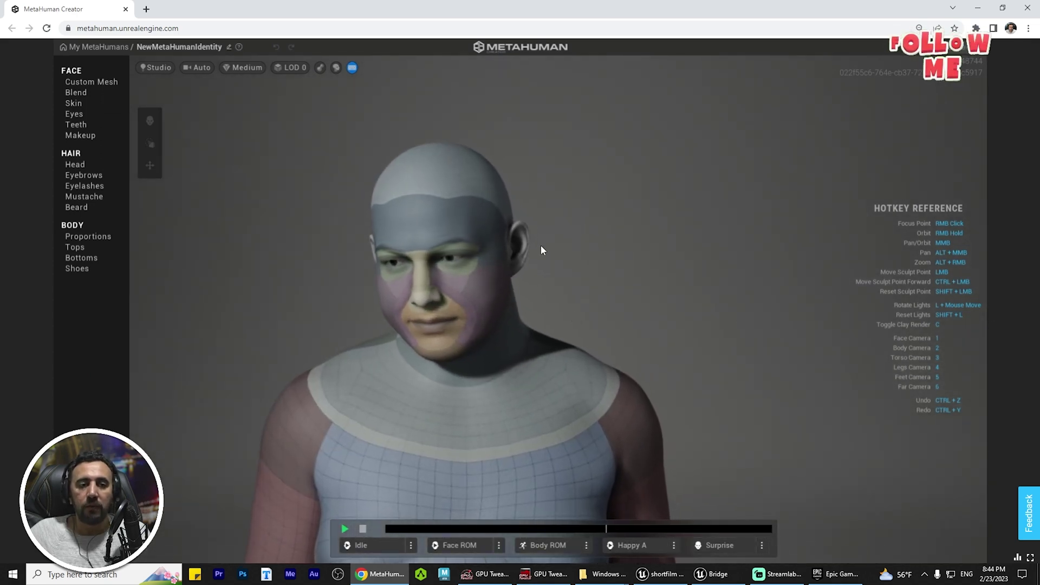
{"action": "left_click", "coordinate": [91, 82]}
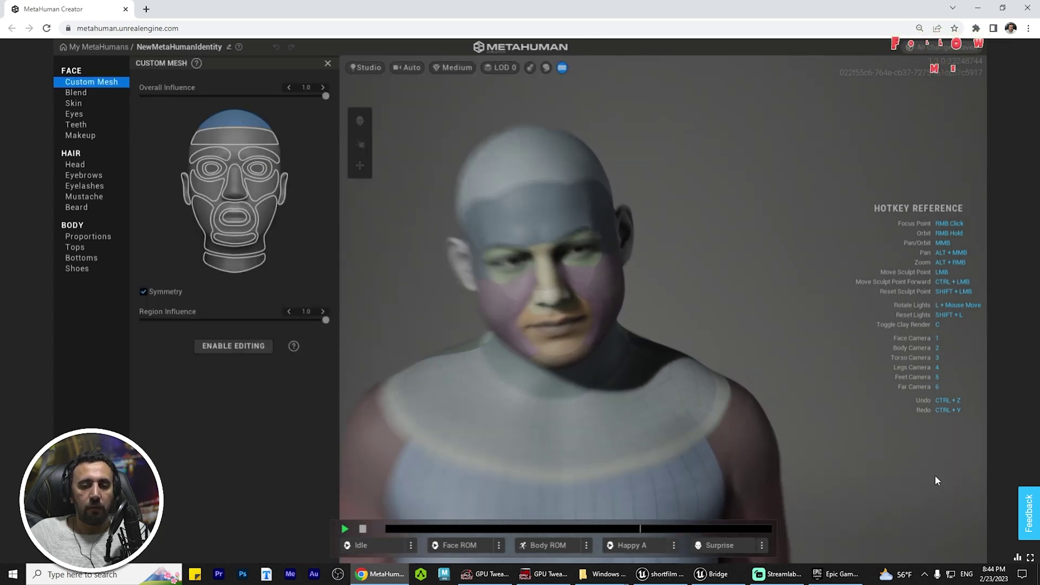
- Frame the face and test the inner mouth region influence, leaving it back at 1.0
{"action": "scroll", "coordinate": [568, 357], "scroll_direction": "up", "scroll_amount": 5}
{"action": "right_click_drag", "start_coordinate": [568, 357], "coordinate": [666, 242]}
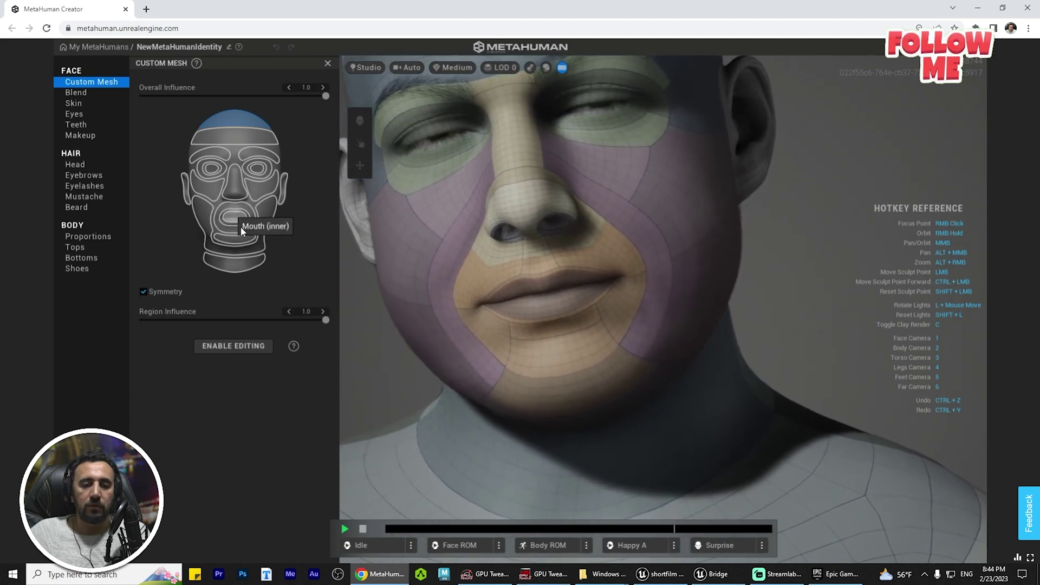
{"action": "left_click", "coordinate": [241, 226]}
{"action": "left_click_drag", "start_coordinate": [325, 320], "coordinate": [77, 320]}
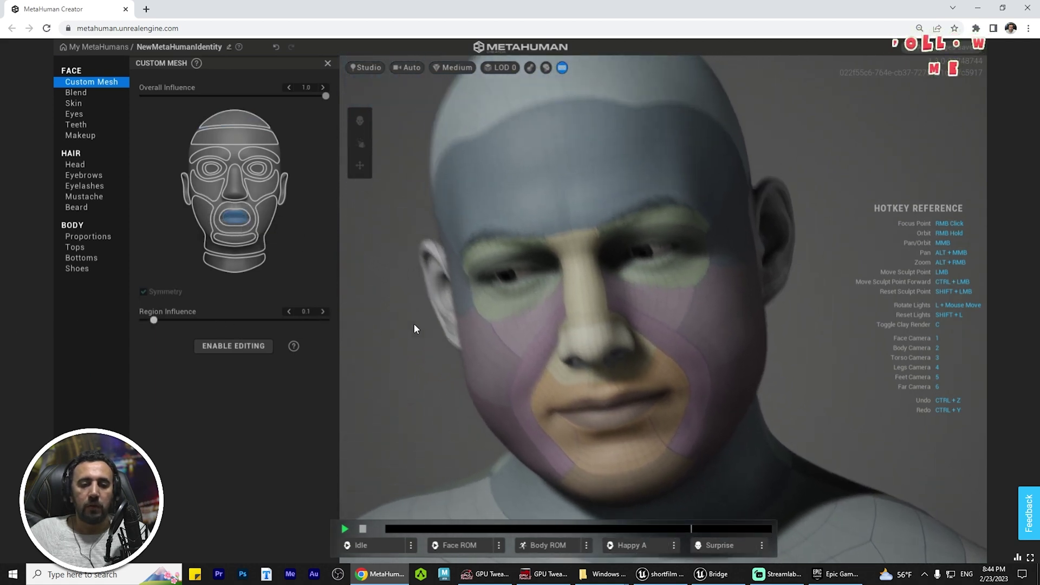
{"action": "left_click_drag", "start_coordinate": [413, 323], "coordinate": [575, 331]}
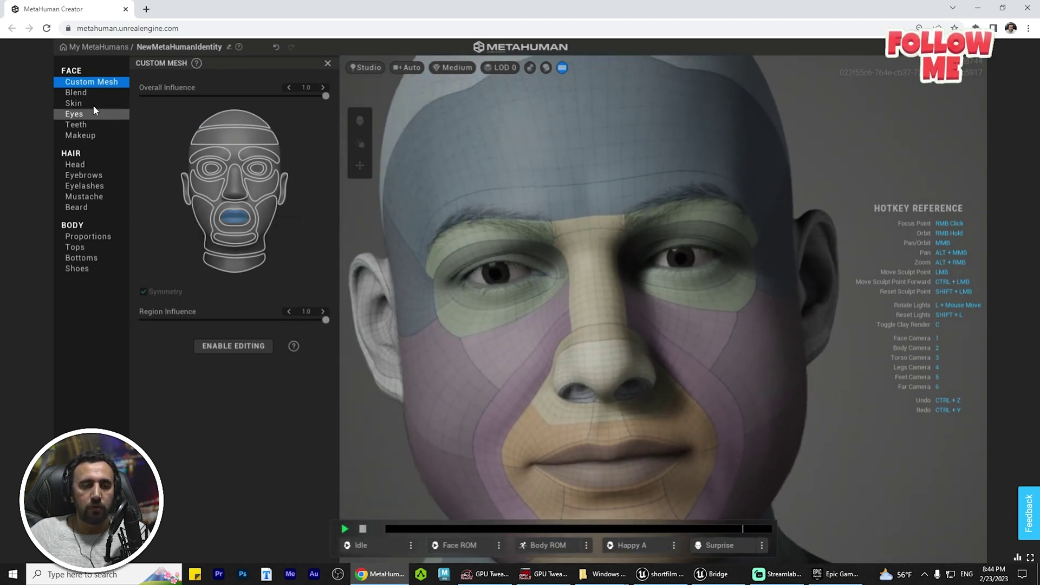
{"action": "left_click", "coordinate": [79, 92]}
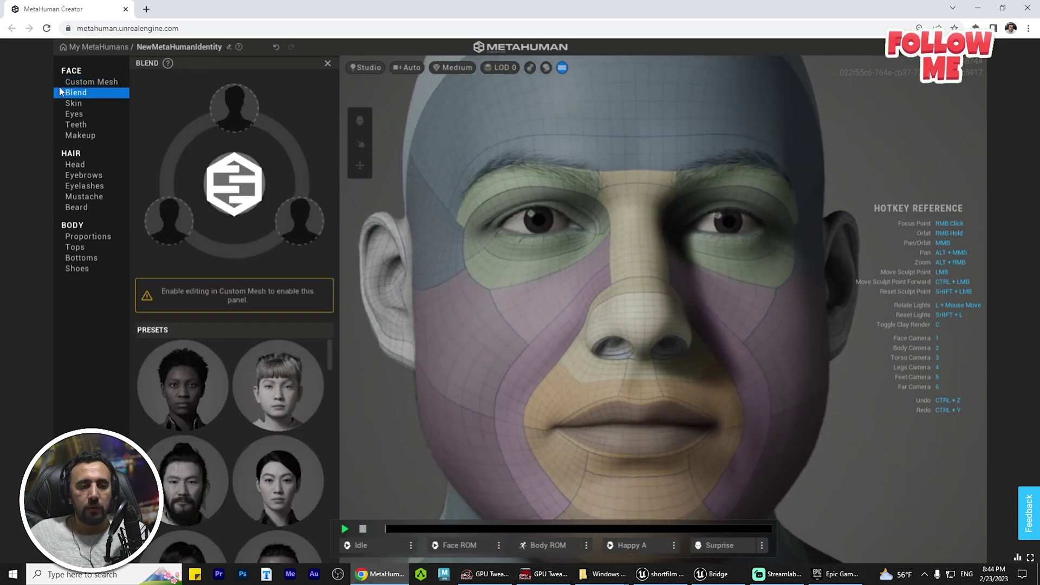
{"action": "left_click", "coordinate": [91, 81]}
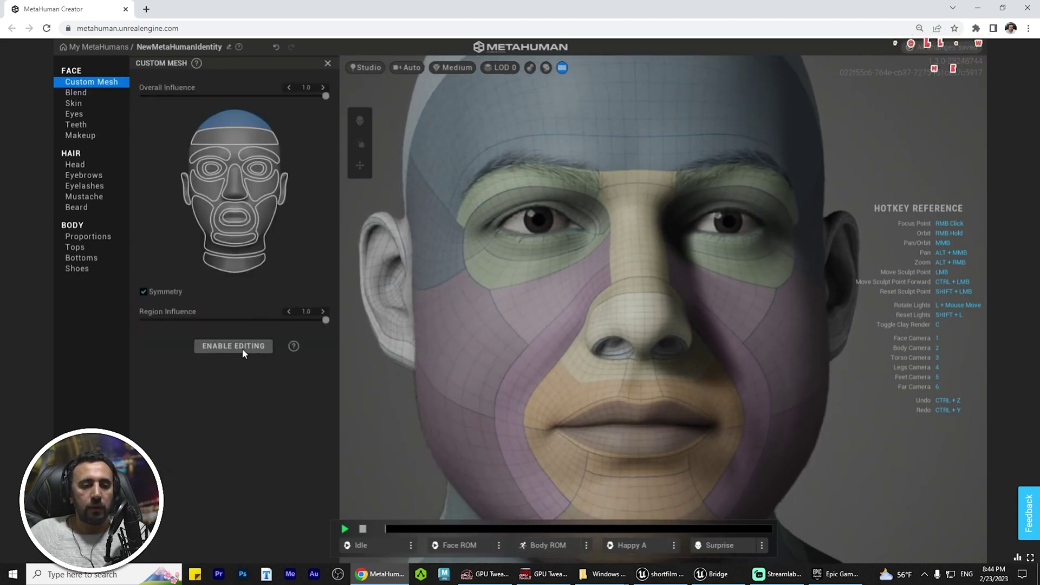
- Unlock the character without making a duplicate and bring up the Skin settings
{"action": "left_click", "coordinate": [241, 348]}
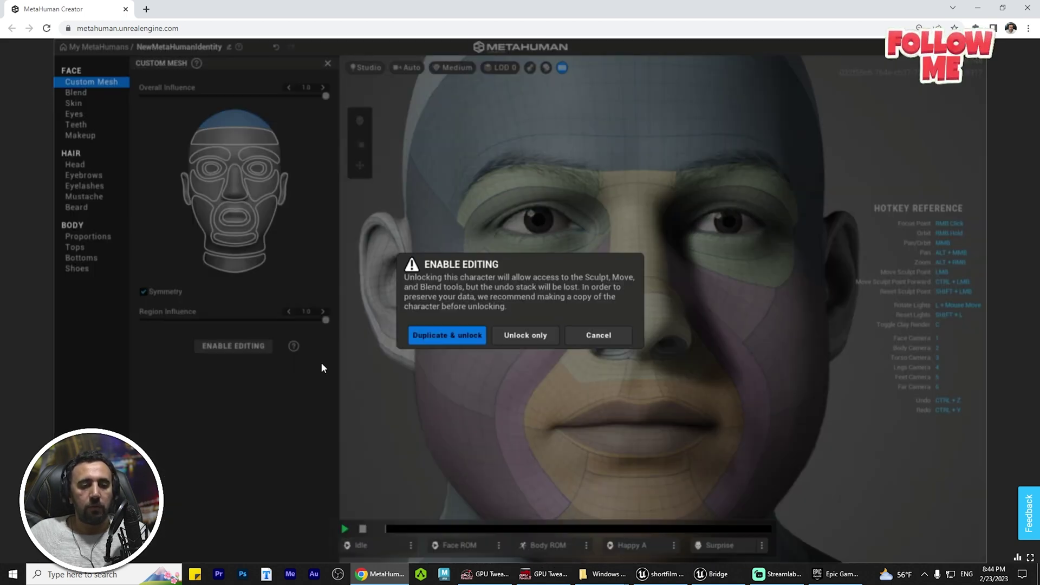
{"action": "left_click", "coordinate": [515, 337]}
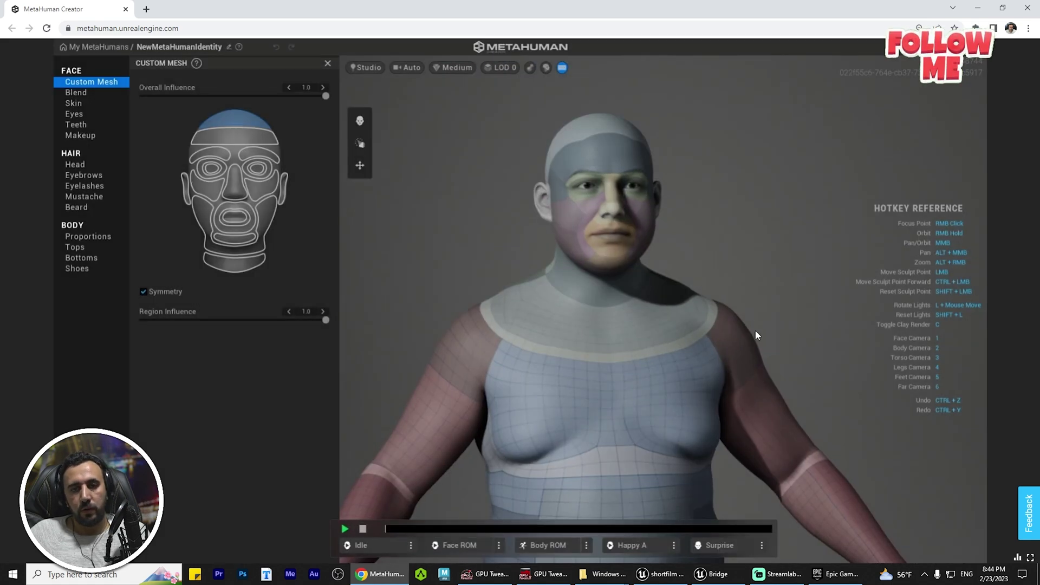
{"action": "scroll", "coordinate": [596, 196], "scroll_direction": "up", "scroll_amount": 5}
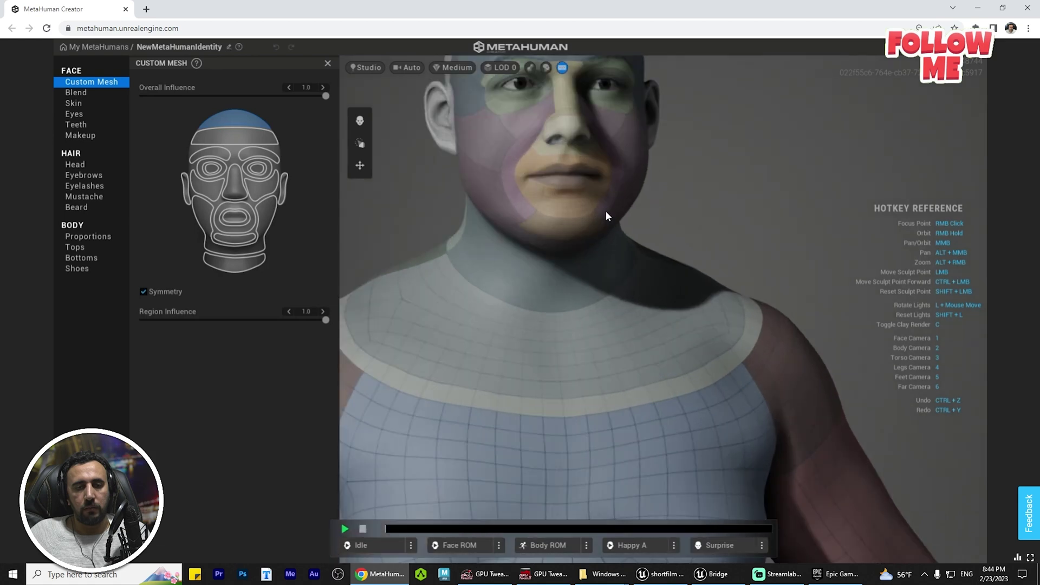
{"action": "right_click_drag", "start_coordinate": [606, 210], "coordinate": [798, 279]}
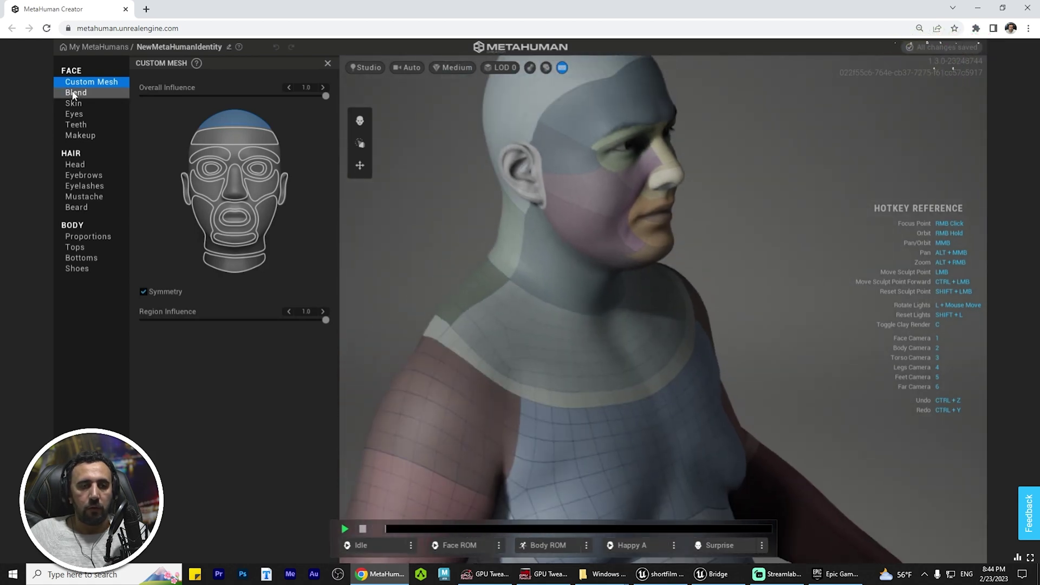
{"action": "left_click", "coordinate": [74, 93]}
{"action": "left_click", "coordinate": [71, 104]}
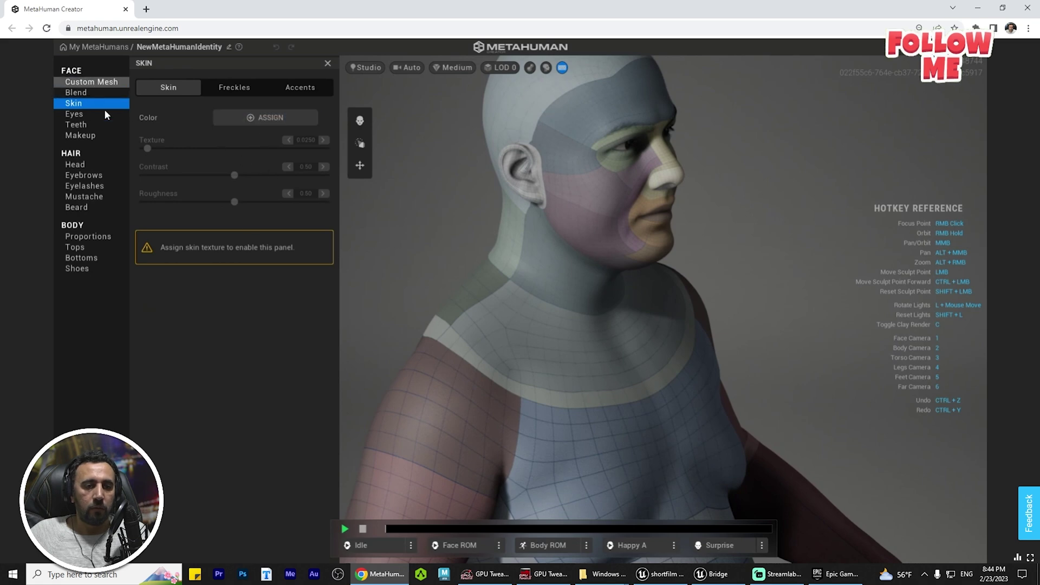
- Assign a warm medium skin tone from the skin colour field and inspect the head
{"action": "left_click", "coordinate": [271, 122]}
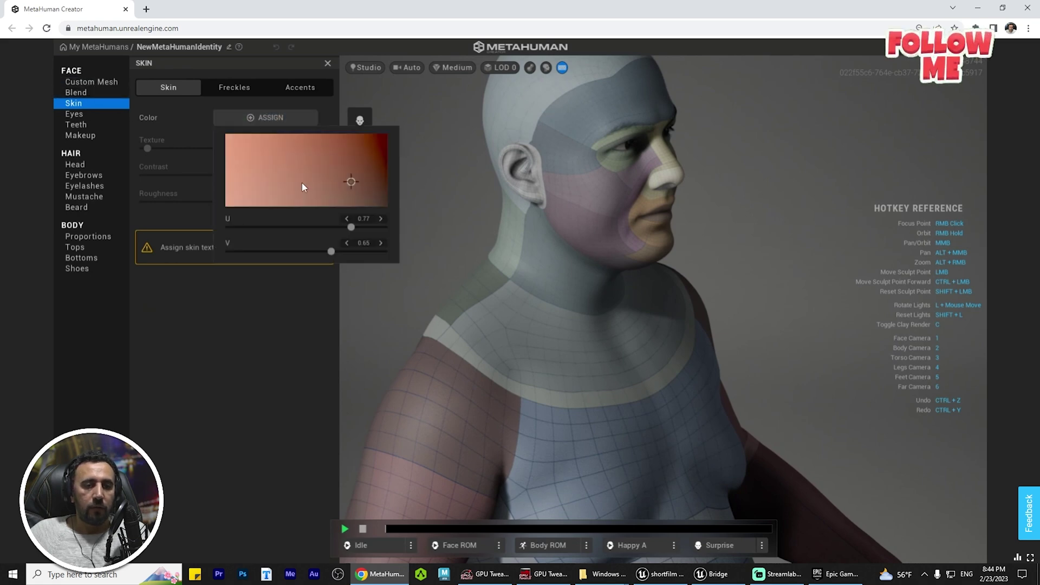
{"action": "left_click", "coordinate": [331, 172]}
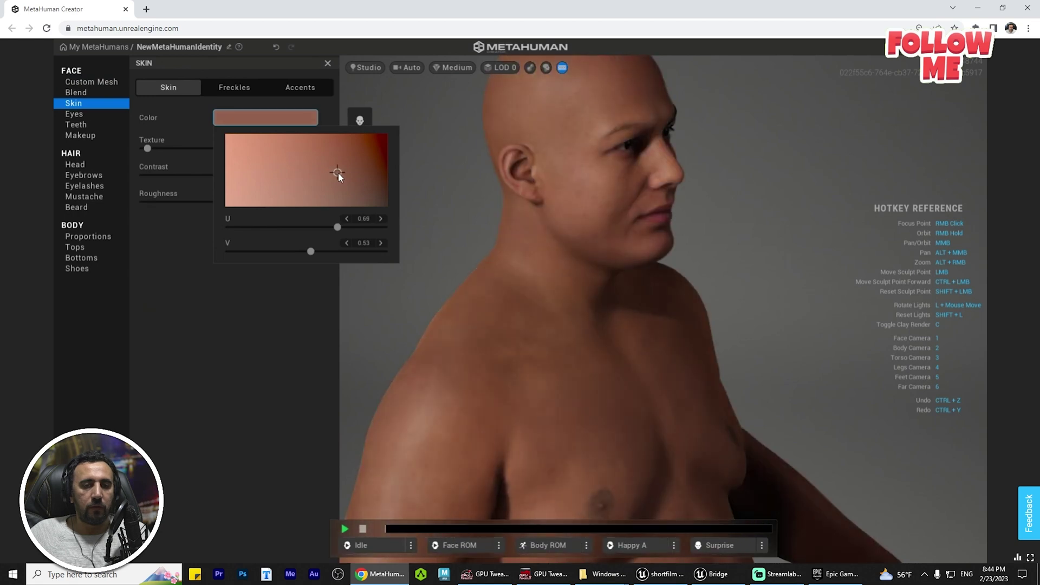
{"action": "right_click_drag", "start_coordinate": [428, 218], "coordinate": [665, 260]}
{"action": "middle_click_drag", "start_coordinate": [664, 263], "coordinate": [706, 334]}
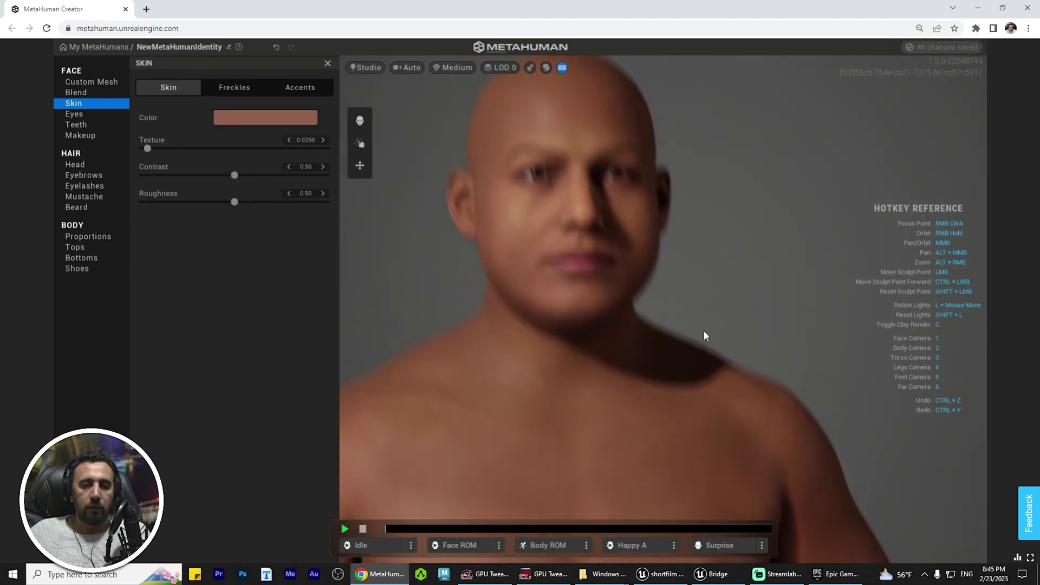
{"action": "scroll", "coordinate": [649, 301], "scroll_direction": "down", "scroll_amount": 3}
{"action": "right_click_drag", "start_coordinate": [650, 301], "coordinate": [620, 356]}
{"action": "scroll", "coordinate": [649, 325], "scroll_direction": "up", "scroll_amount": 3}
{"action": "scroll", "coordinate": [758, 335], "scroll_direction": "up", "scroll_amount": 5}
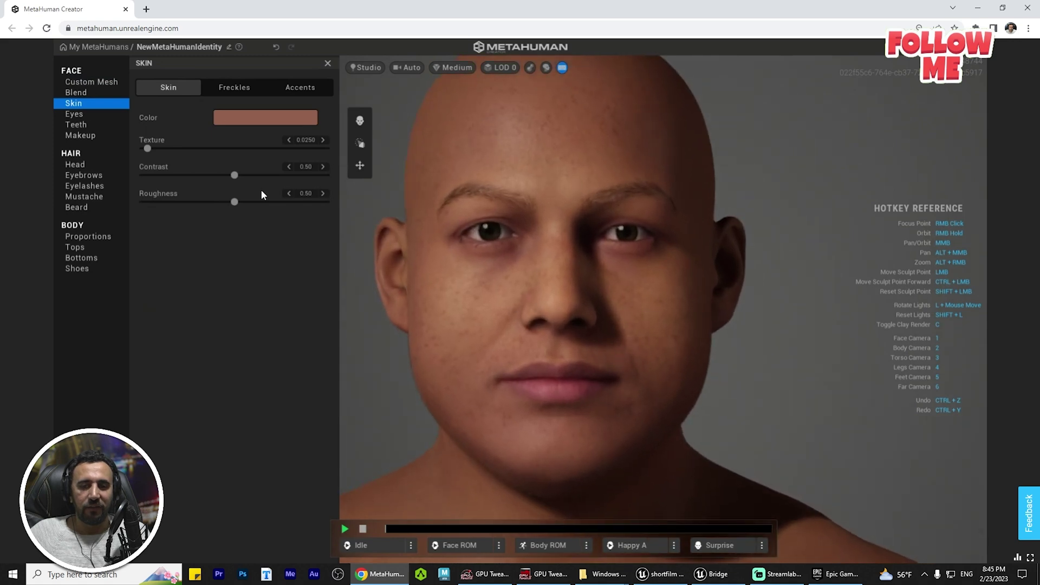
- Fine-tune the skin tone, set Texture to 0.0771, Contrast 0.56 and raise Roughness slightly
{"action": "left_click", "coordinate": [270, 120]}
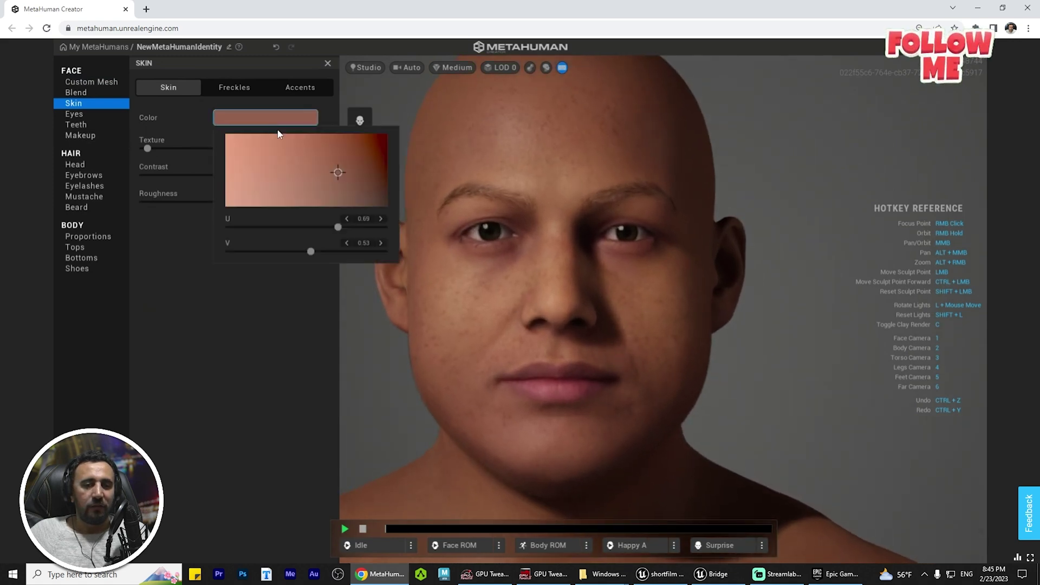
{"action": "left_click_drag", "start_coordinate": [332, 172], "coordinate": [329, 171]}
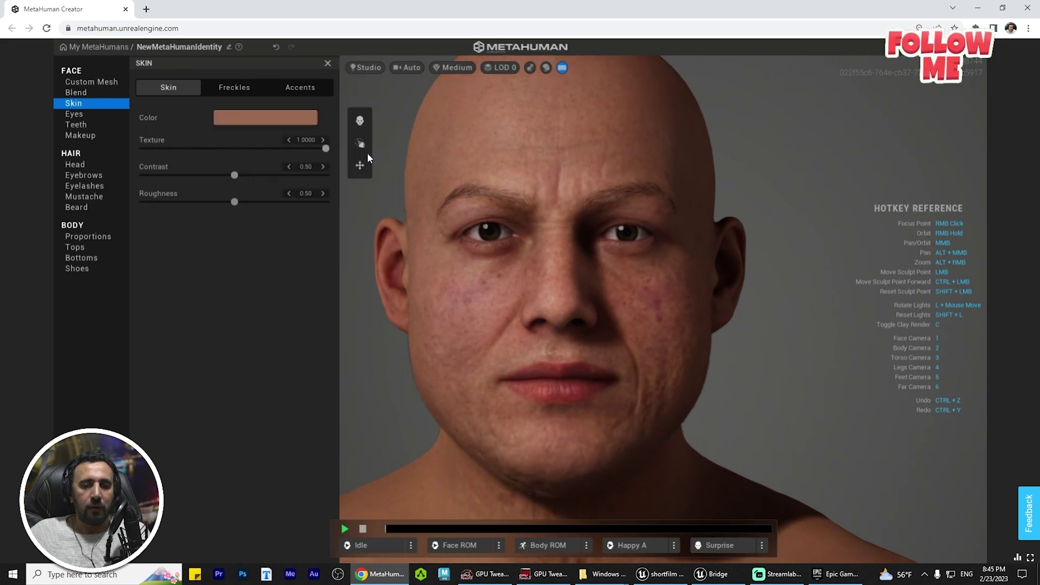
{"action": "left_click_drag", "start_coordinate": [236, 154], "coordinate": [156, 155]}
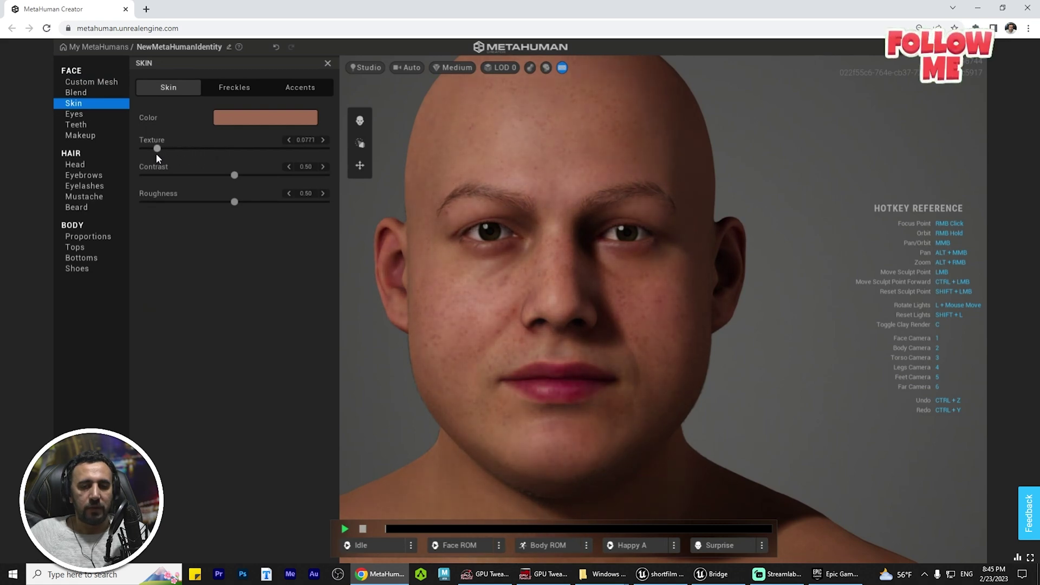
{"action": "left_click_drag", "start_coordinate": [232, 175], "coordinate": [193, 203]}
{"action": "right_click_drag", "start_coordinate": [558, 278], "coordinate": [0, 139]}
- Give the eyes the pale green-grey Preset 007 and check the face
{"action": "left_click", "coordinate": [74, 114]}
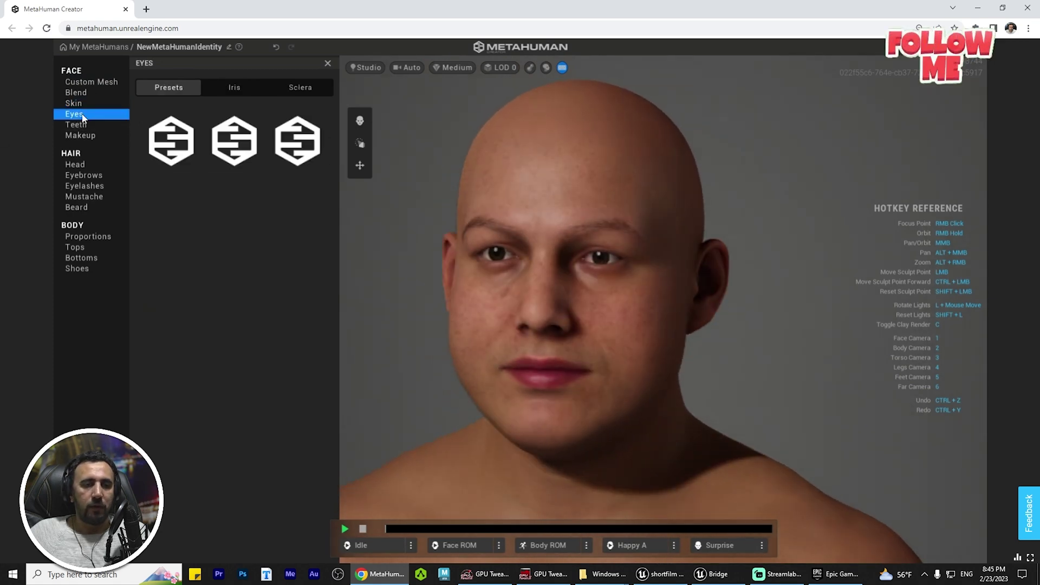
{"action": "left_click", "coordinate": [299, 145]}
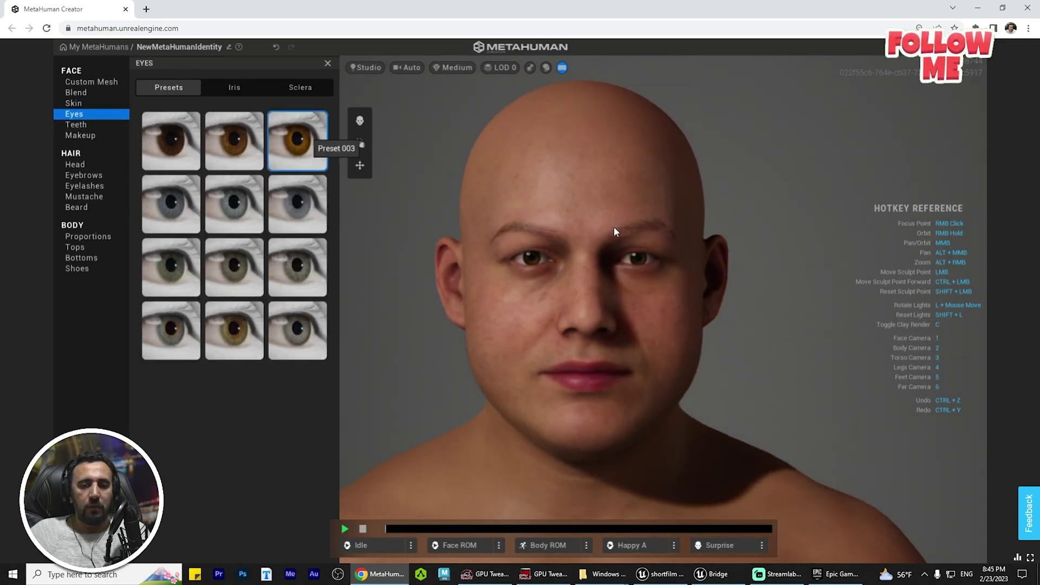
{"action": "scroll", "coordinate": [756, 336], "scroll_direction": "up", "scroll_amount": 2}
{"action": "right_click_drag", "start_coordinate": [756, 337], "coordinate": [522, 324]}
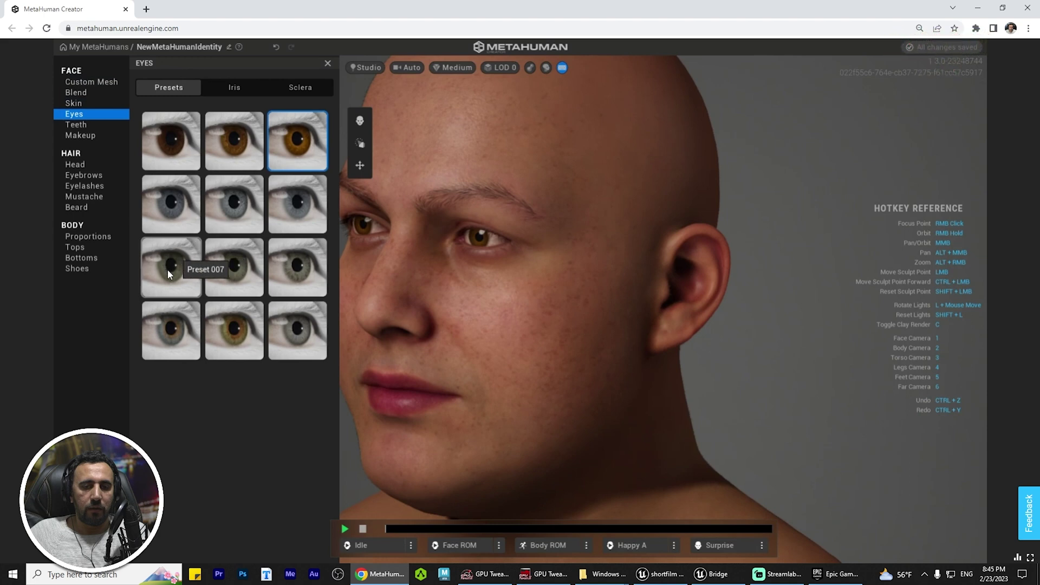
{"action": "middle_click_drag", "start_coordinate": [536, 233], "coordinate": [701, 278]}
{"action": "scroll", "coordinate": [701, 277], "scroll_direction": "down", "scroll_amount": 4}
{"action": "middle_click_drag", "start_coordinate": [472, 180], "coordinate": [289, 191]}
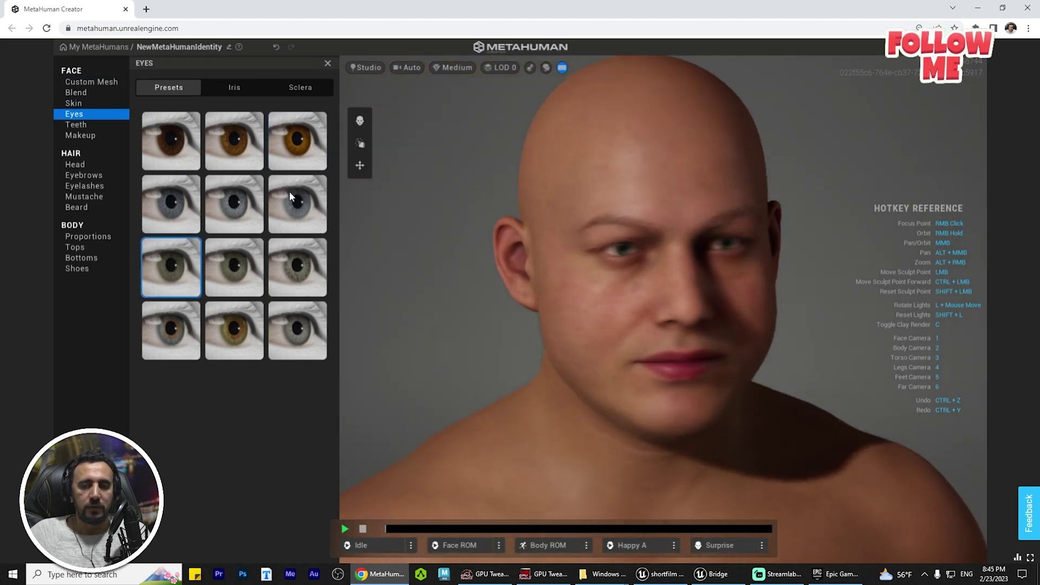
- Look through Teeth and Makeup, then bring up the Hair Head styles
{"action": "left_click", "coordinate": [68, 125]}
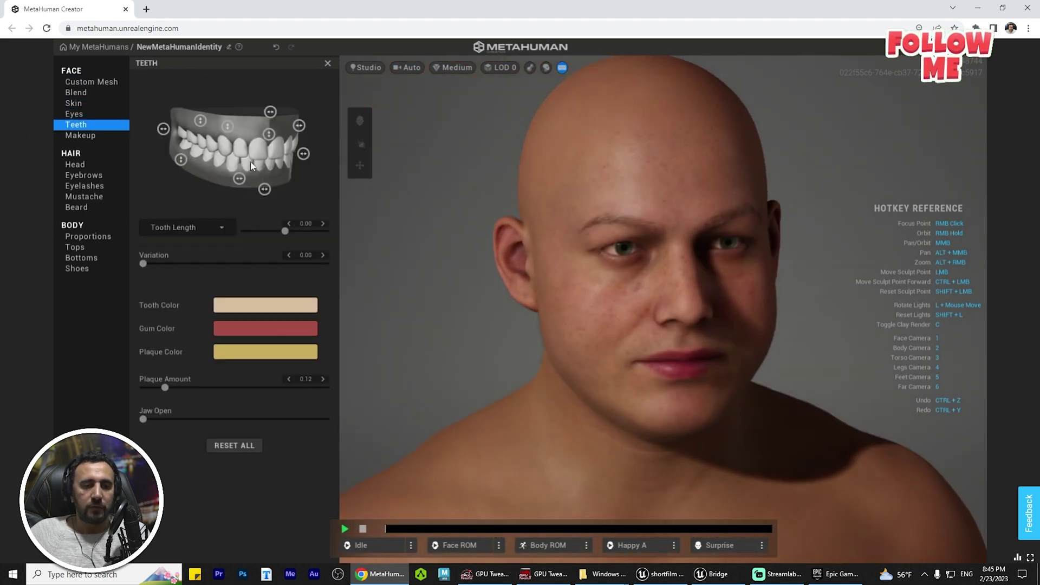
{"action": "left_click", "coordinate": [70, 136]}
{"action": "left_click", "coordinate": [76, 165]}
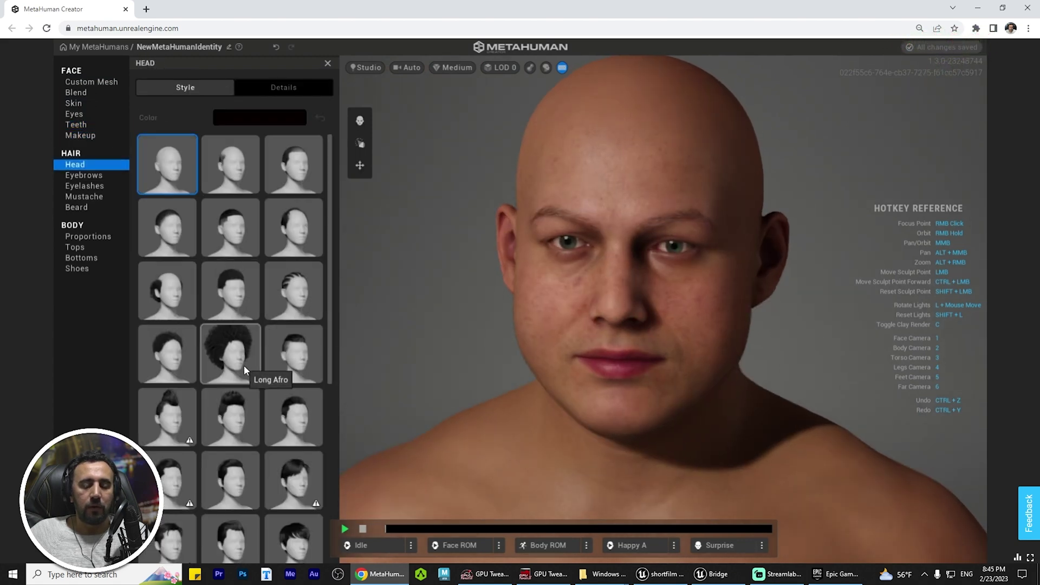
- Apply the short dark curly hairstyle from the third row of Head presets
{"action": "scroll", "coordinate": [609, 374], "scroll_direction": "down", "scroll_amount": 5}
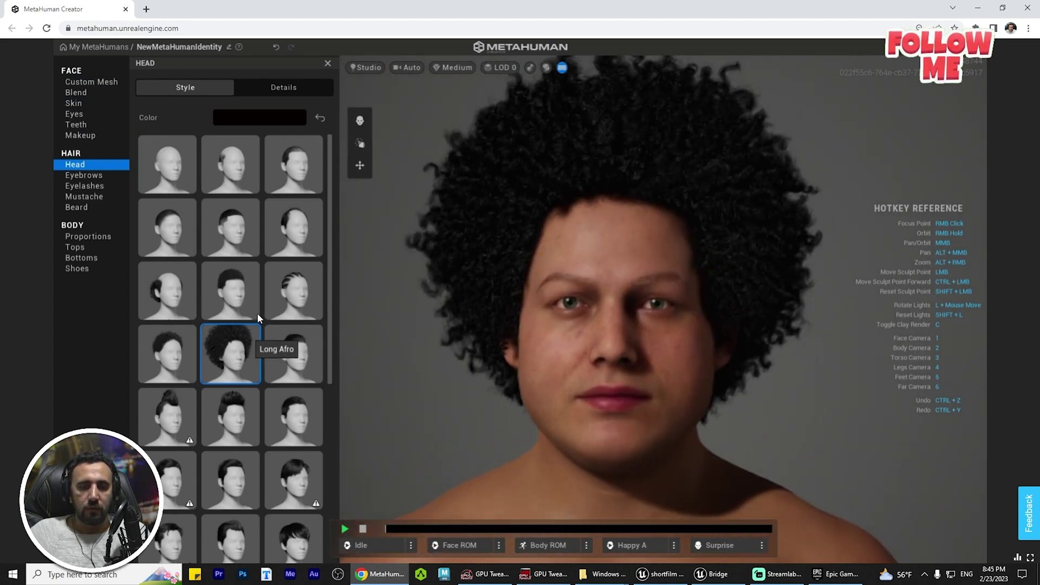
{"action": "left_click", "coordinate": [232, 291]}
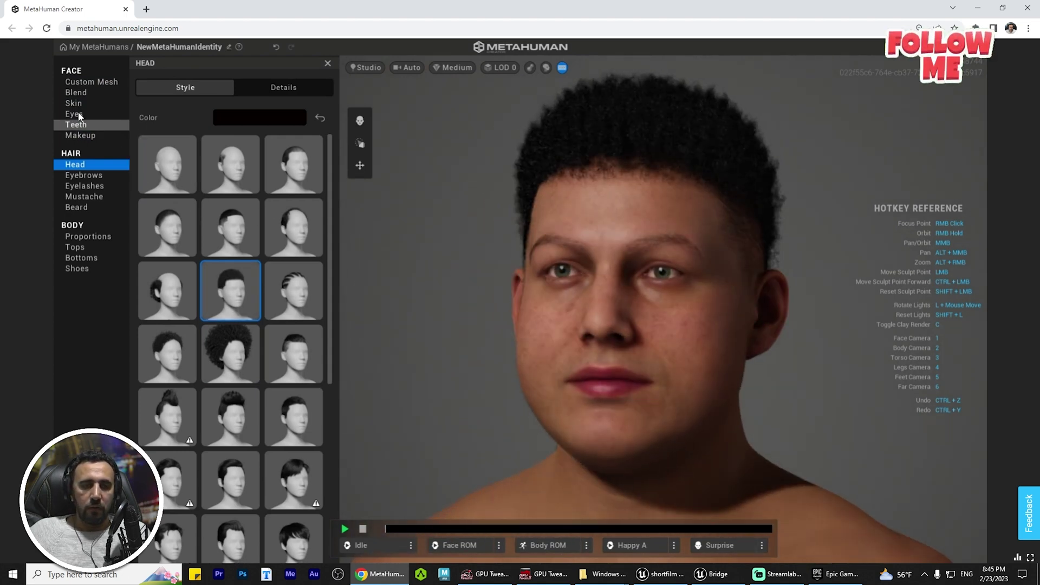
- After viewing Eyebrows and Eyelashes, add a short dark curly mustache preset
{"action": "left_click", "coordinate": [82, 176]}
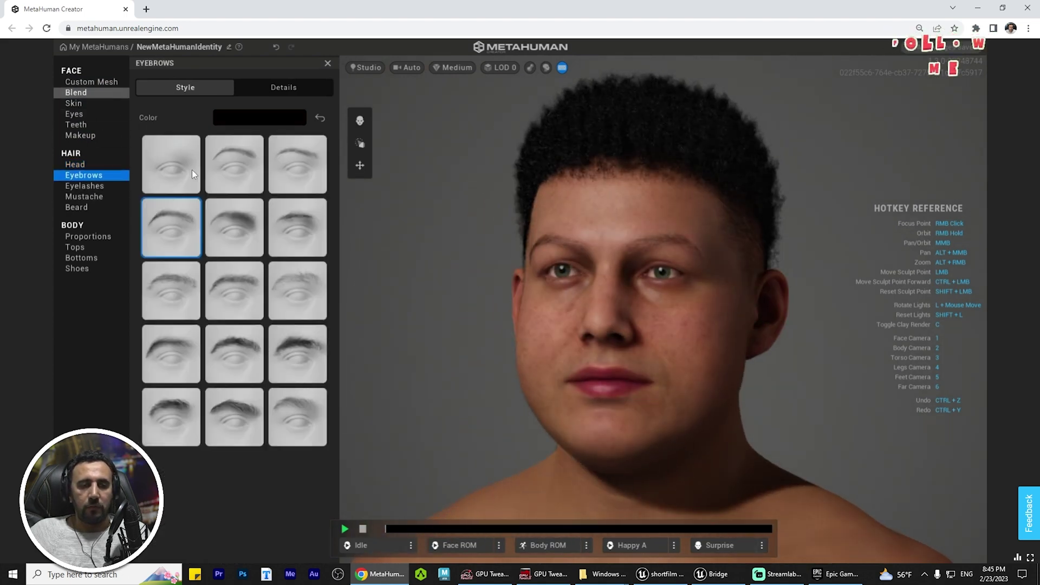
{"action": "left_click", "coordinate": [84, 186]}
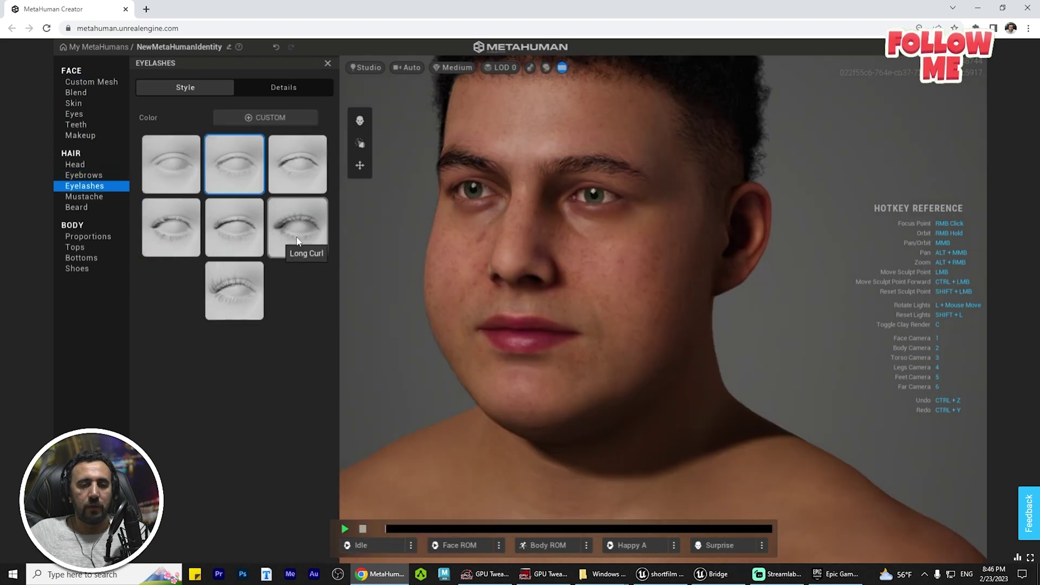
{"action": "right_click_drag", "start_coordinate": [596, 281], "coordinate": [523, 267]}
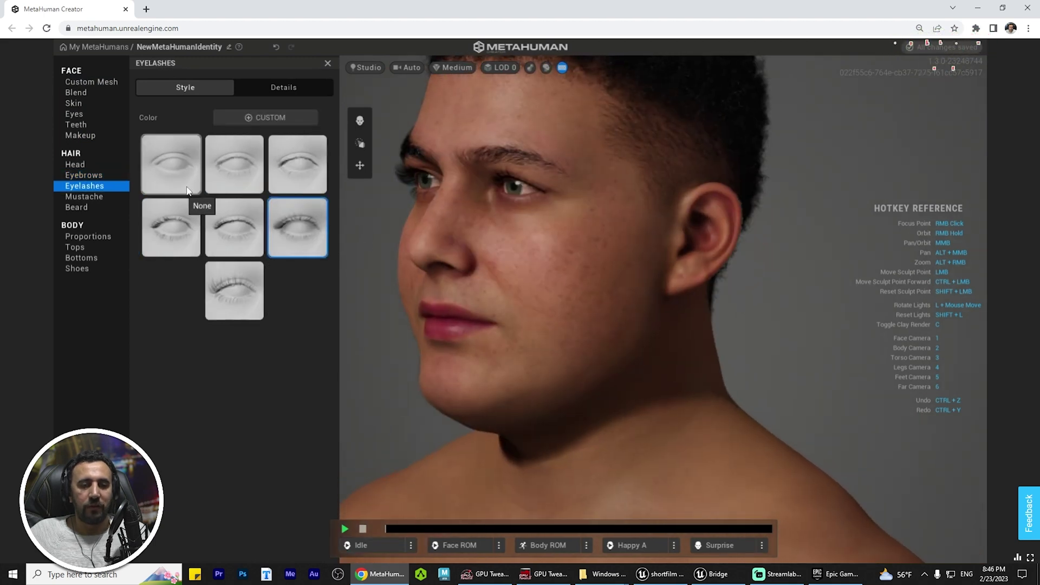
{"action": "right_click_drag", "start_coordinate": [686, 249], "coordinate": [602, 268]}
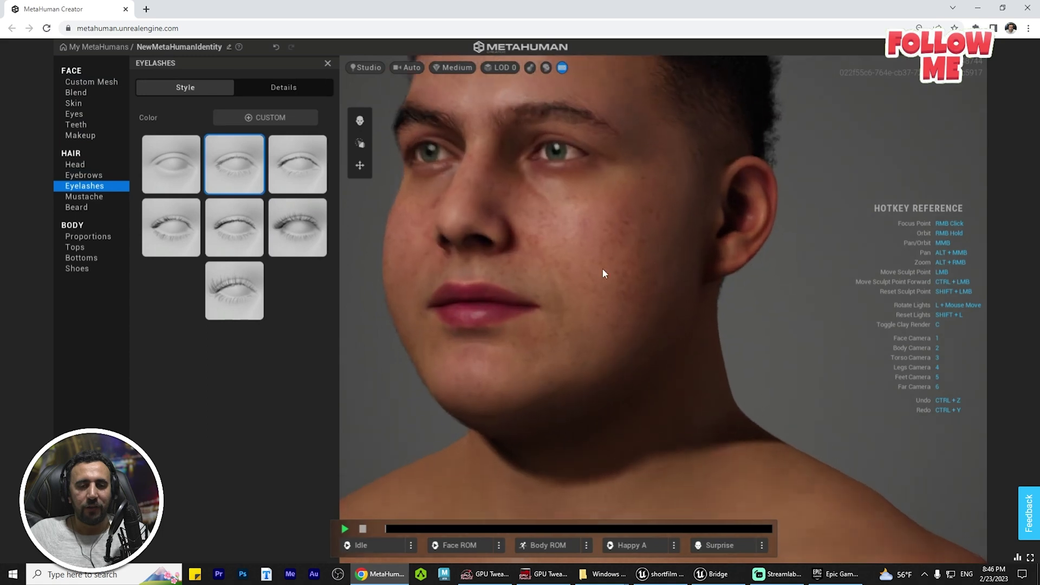
{"action": "left_click", "coordinate": [76, 197]}
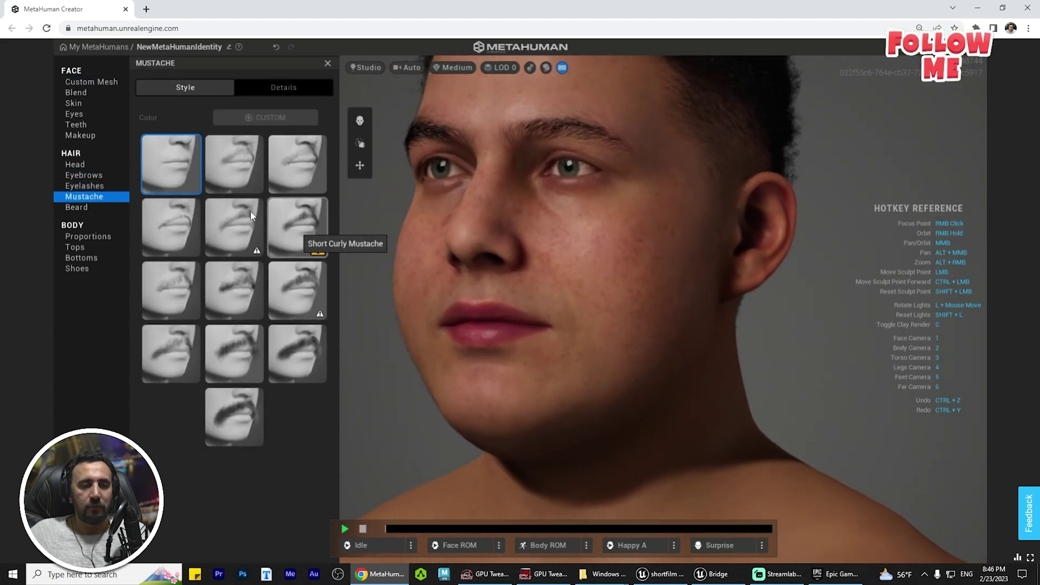
{"action": "left_click", "coordinate": [308, 227]}
- Add the Long Messy Beard preset for a full, long black beard
{"action": "right_click_drag", "start_coordinate": [464, 354], "coordinate": [548, 271]}
{"action": "scroll", "coordinate": [426, 286], "scroll_direction": "down", "scroll_amount": 5}
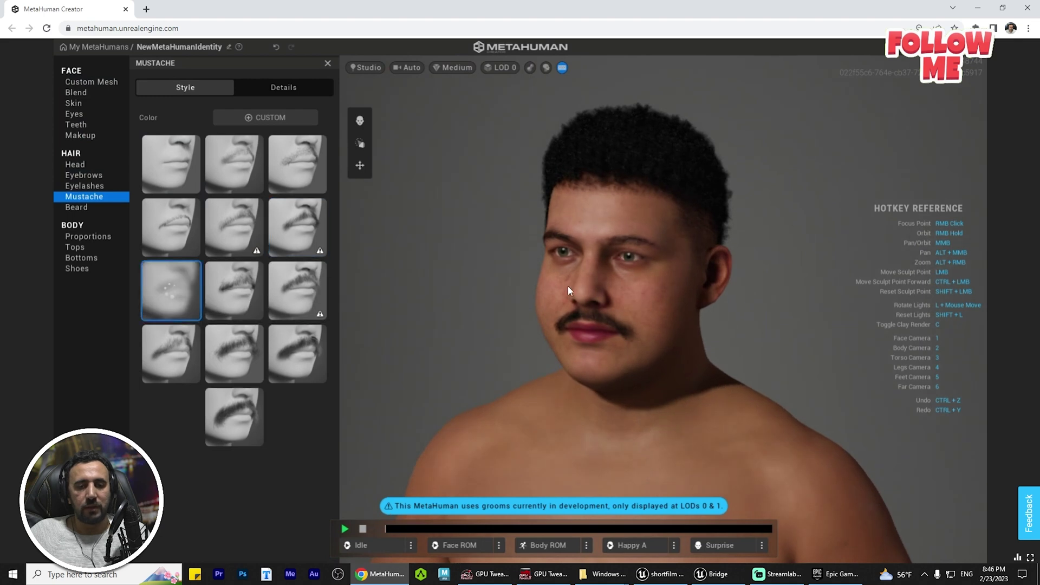
{"action": "scroll", "coordinate": [747, 338], "scroll_direction": "up", "scroll_amount": 4}
{"action": "right_click_drag", "start_coordinate": [746, 338], "coordinate": [422, 318]}
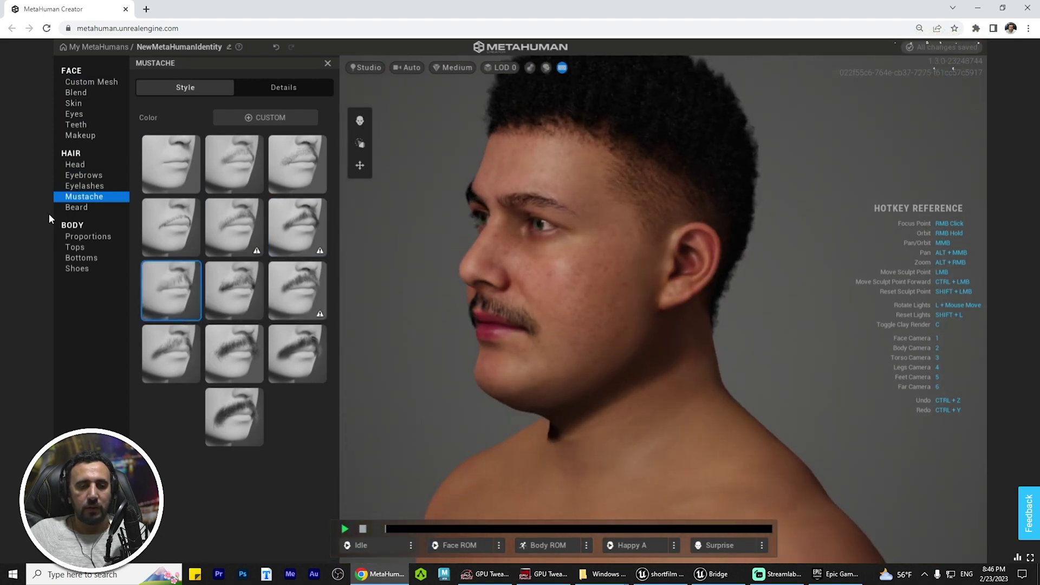
{"action": "left_click", "coordinate": [74, 208]}
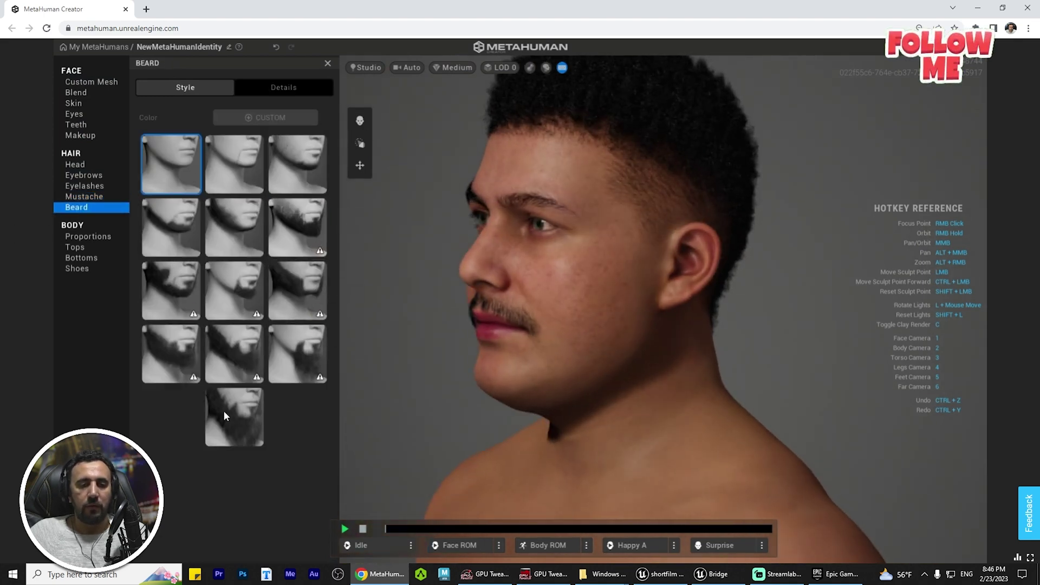
{"action": "left_click", "coordinate": [246, 419]}
{"action": "right_click_drag", "start_coordinate": [617, 350], "coordinate": [606, 371]}
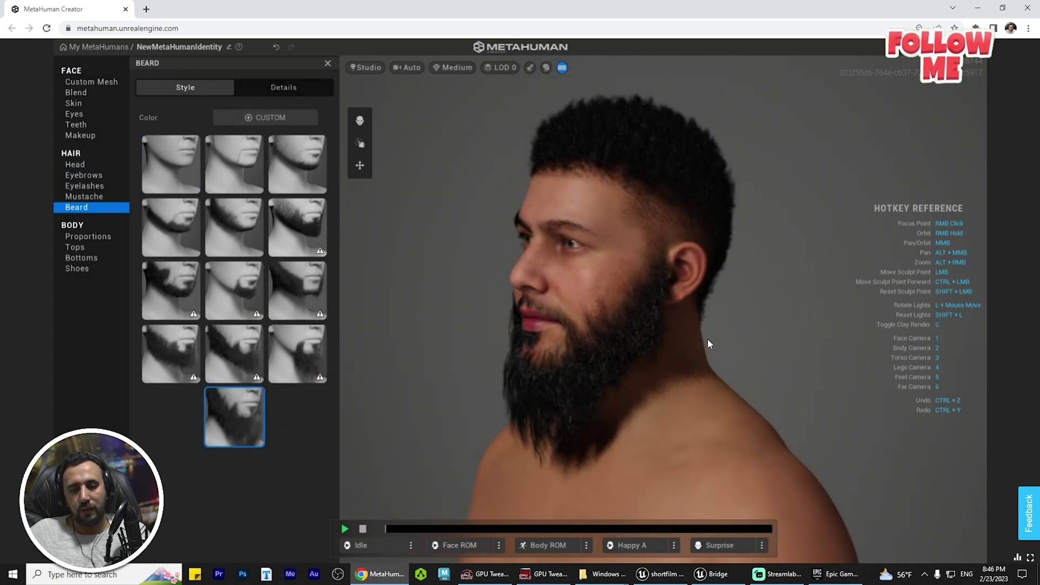
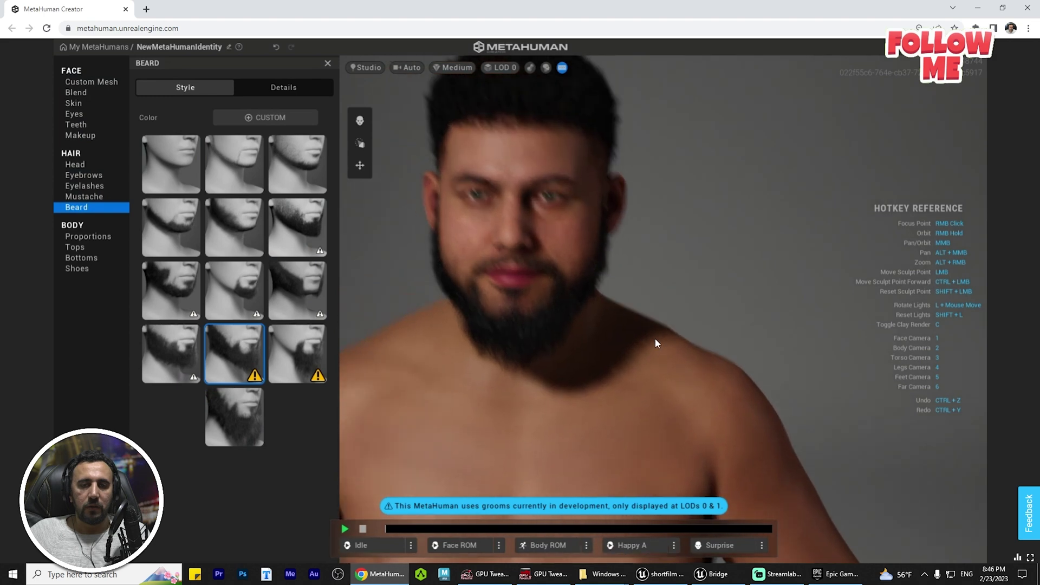
- Keep the heavy Average-height body preset and set its head scale to 1.00
{"action": "left_click", "coordinate": [82, 236]}
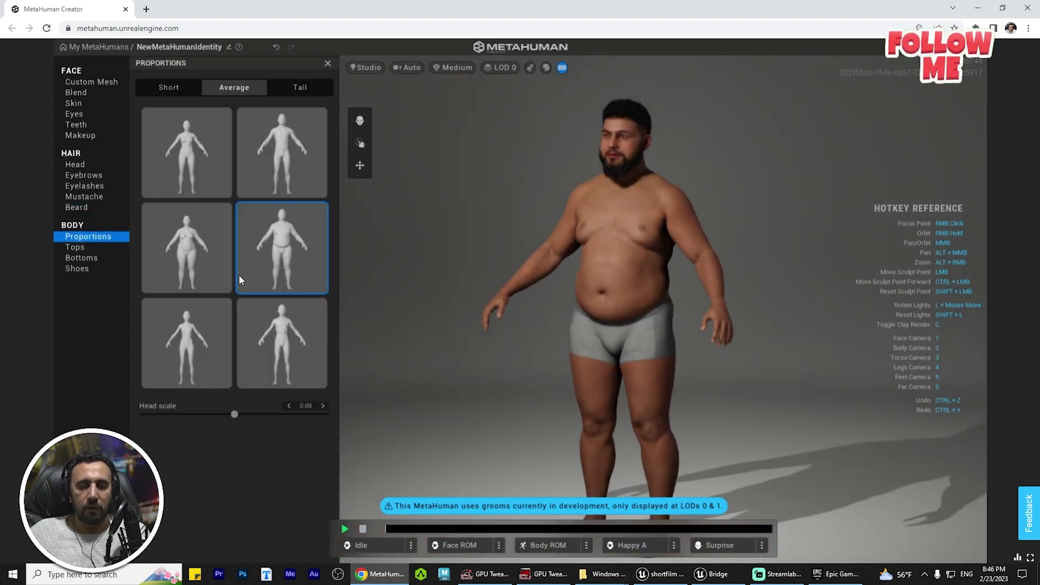
{"action": "left_click_drag", "start_coordinate": [235, 414], "coordinate": [387, 422]}
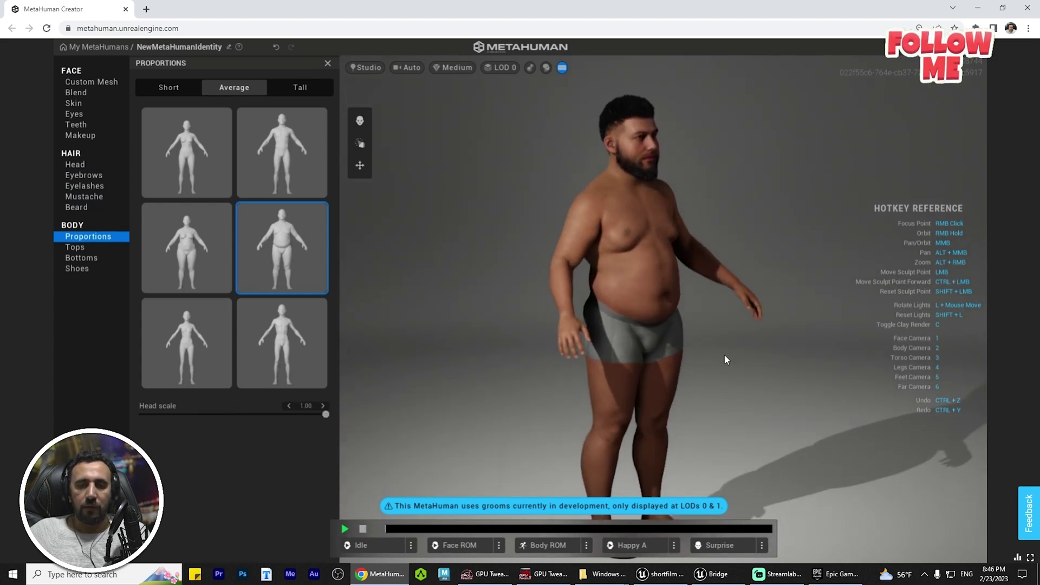
{"action": "right_click_drag", "start_coordinate": [725, 358], "coordinate": [480, 331]}
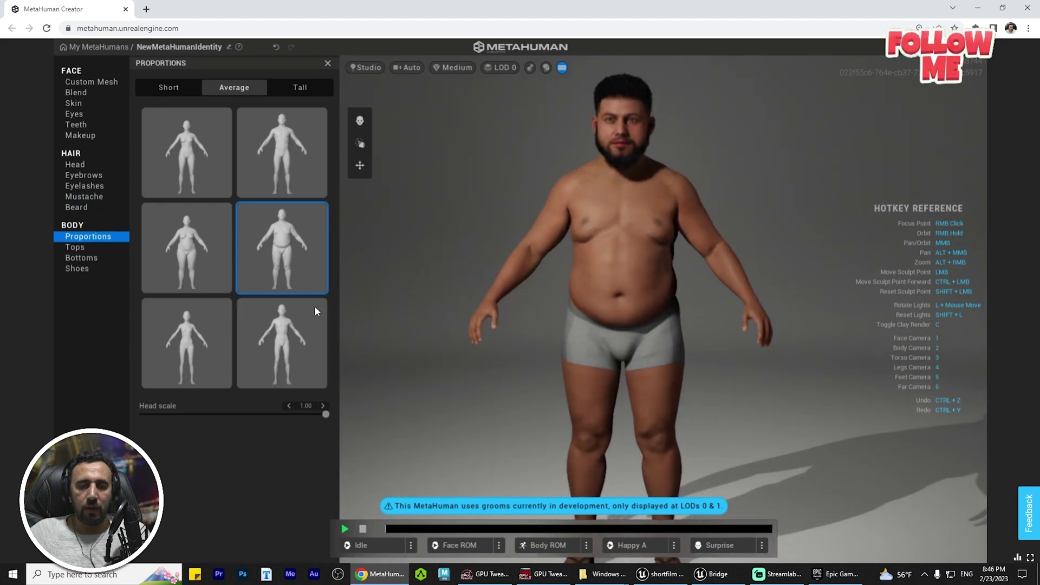
{"action": "scroll", "coordinate": [769, 320], "scroll_direction": "down", "scroll_amount": 3}
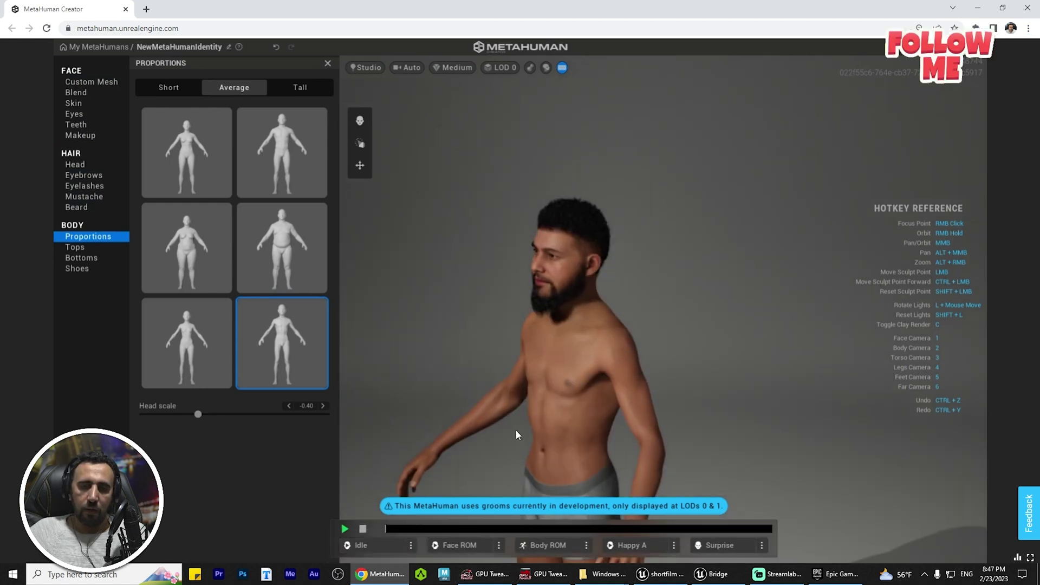
{"action": "left_click_drag", "start_coordinate": [198, 415], "coordinate": [325, 414]}
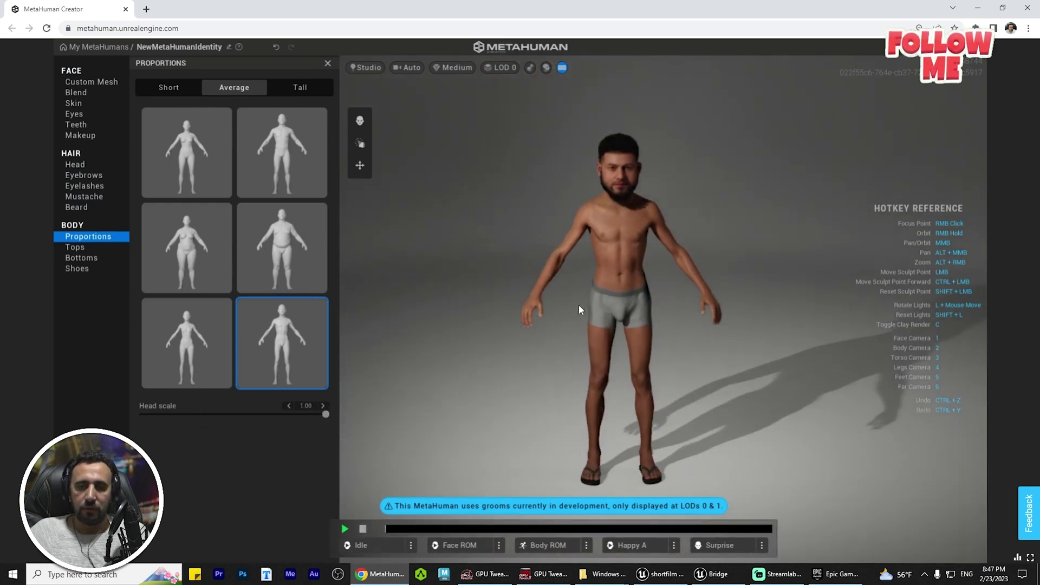
{"action": "left_click_drag", "start_coordinate": [320, 415], "coordinate": [209, 416]}
{"action": "scroll", "coordinate": [726, 282], "scroll_direction": "up", "scroll_amount": 4}
{"action": "middle_click_drag", "start_coordinate": [758, 308], "coordinate": [484, 345]}
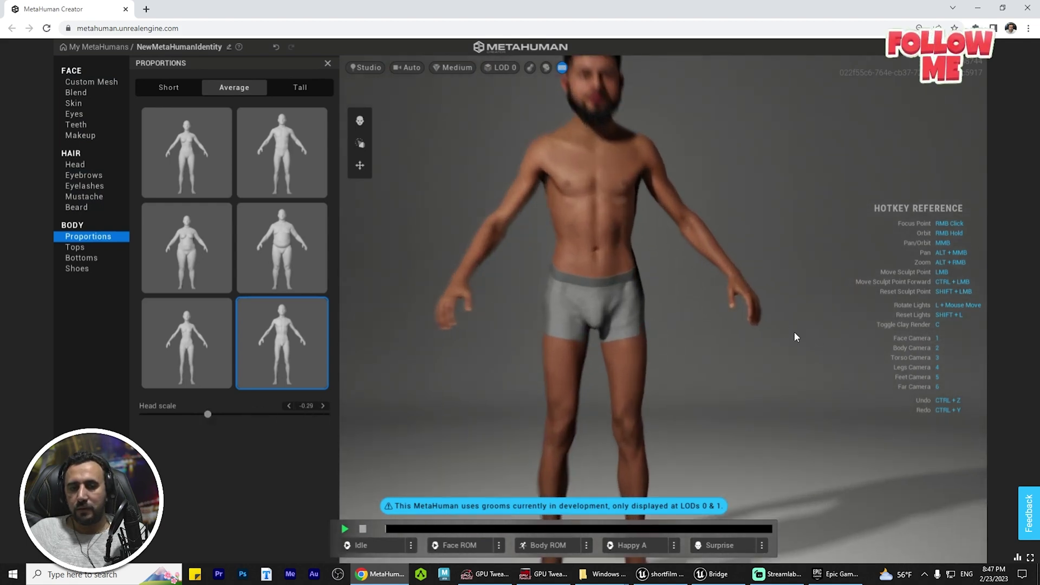
{"action": "right_click_drag", "start_coordinate": [483, 343], "coordinate": [611, 330]}
{"action": "scroll", "coordinate": [611, 330], "scroll_direction": "up", "scroll_amount": 3}
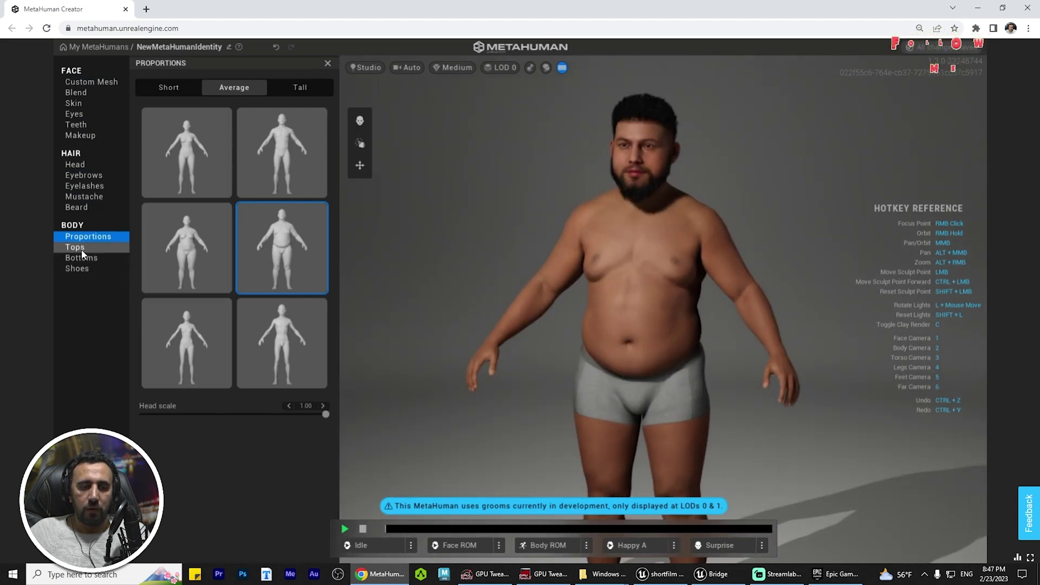
- Dress the character in the Crewneck T-shirt with a Chevron primary fabric
{"action": "left_click", "coordinate": [81, 251]}
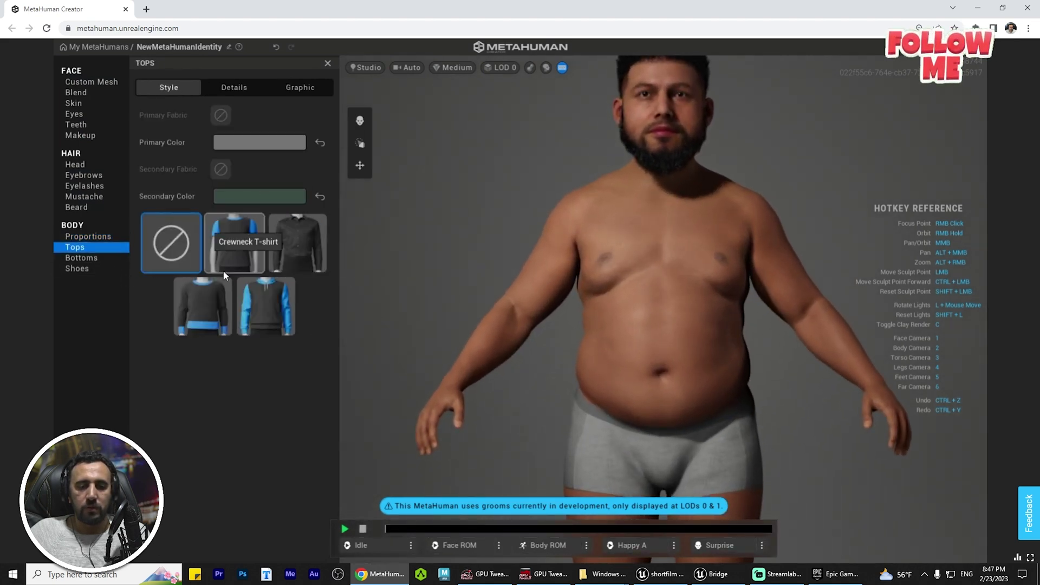
{"action": "left_click", "coordinate": [235, 249]}
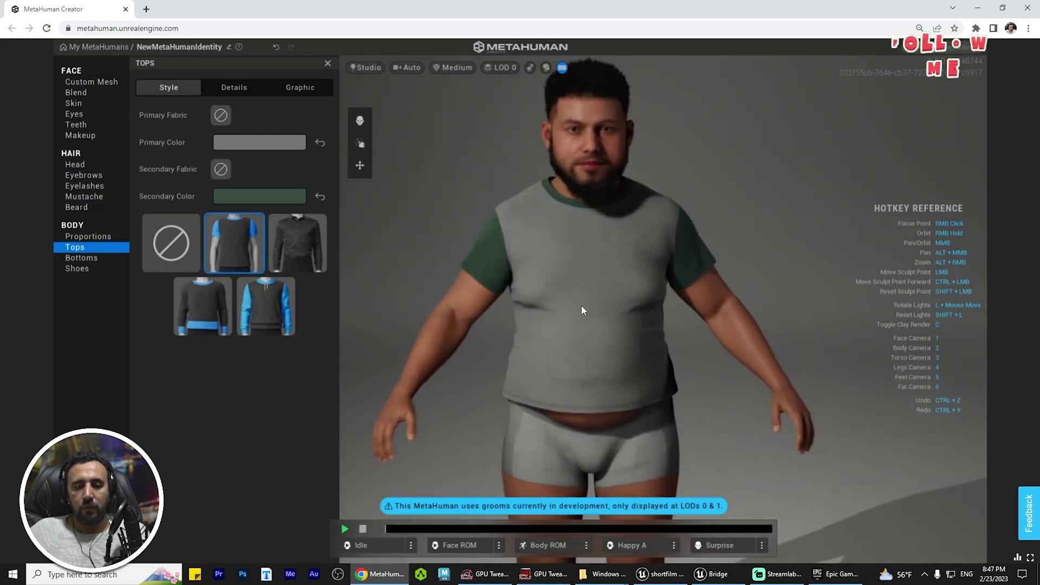
{"action": "left_click", "coordinate": [270, 144]}
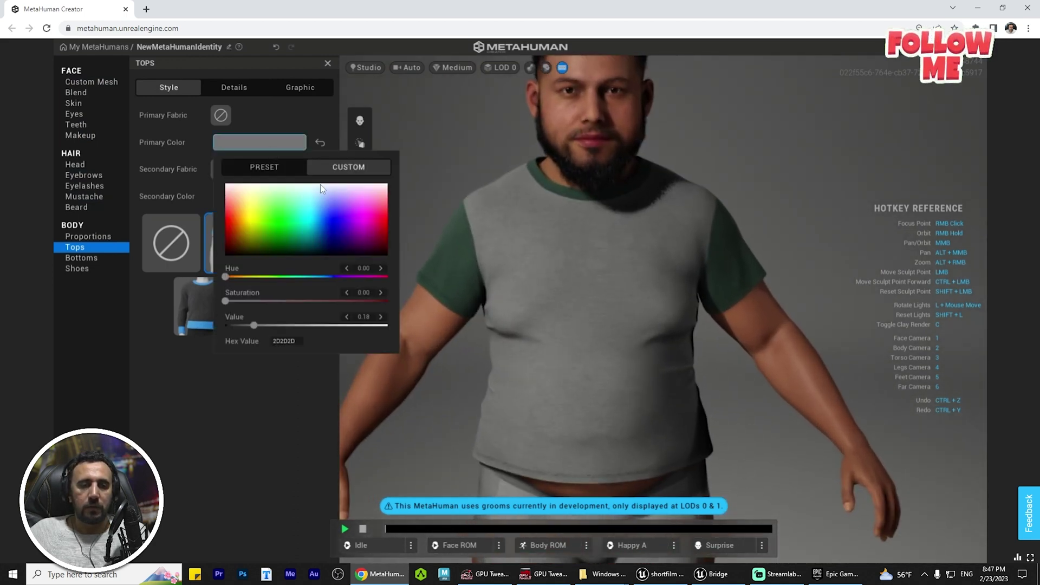
{"action": "left_click", "coordinate": [214, 114]}
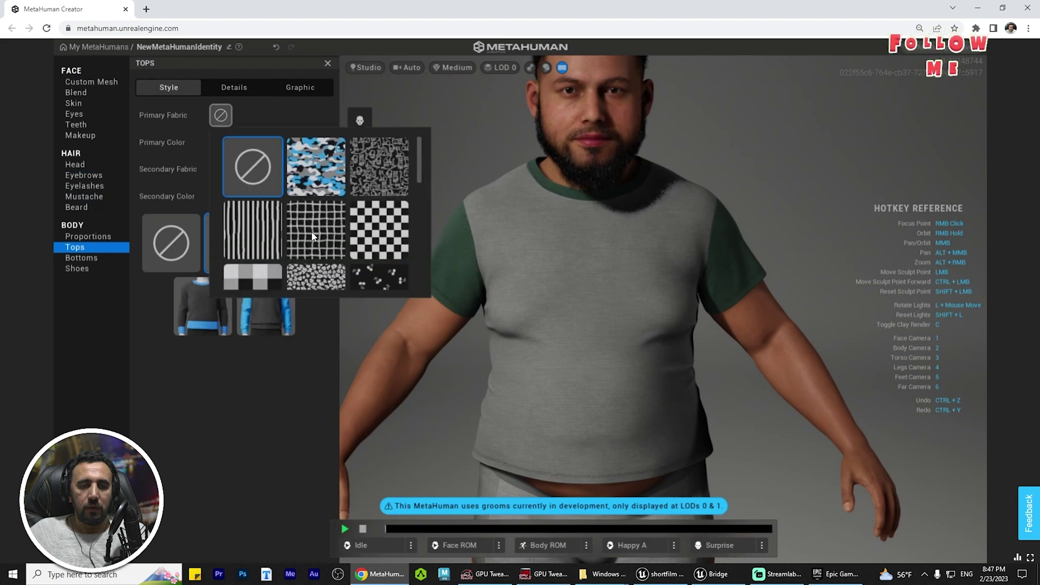
{"action": "scroll", "coordinate": [380, 286], "scroll_direction": "down", "scroll_amount": 4}
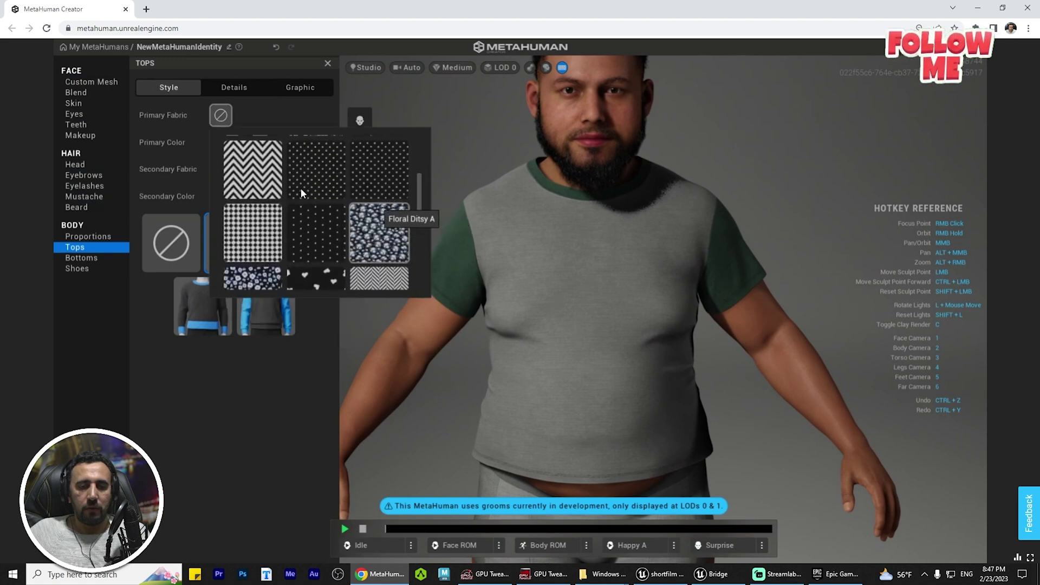
{"action": "left_click", "coordinate": [270, 186]}
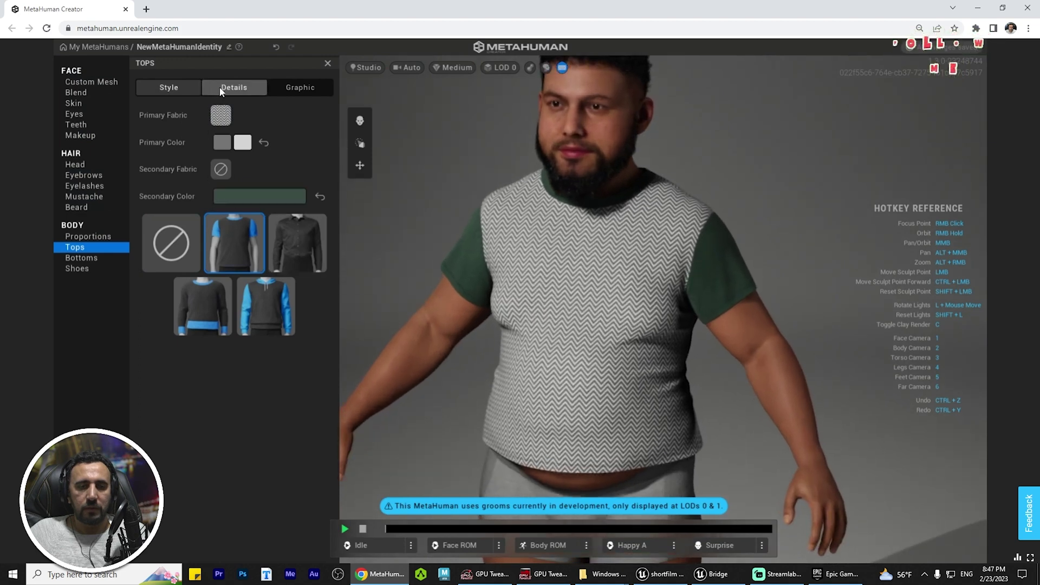
- Set the chevron pattern scale to 0.29 and the shirt's primary colour to black
{"action": "left_click", "coordinate": [234, 87]}
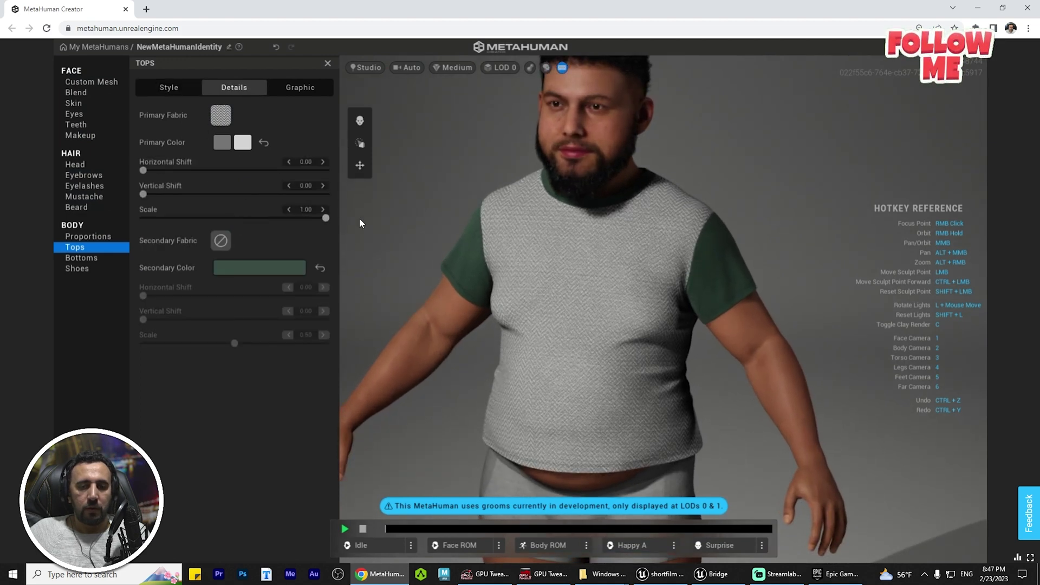
{"action": "left_click_drag", "start_coordinate": [234, 217], "coordinate": [196, 218]}
{"action": "scroll", "coordinate": [727, 382], "scroll_direction": "up", "scroll_amount": 5}
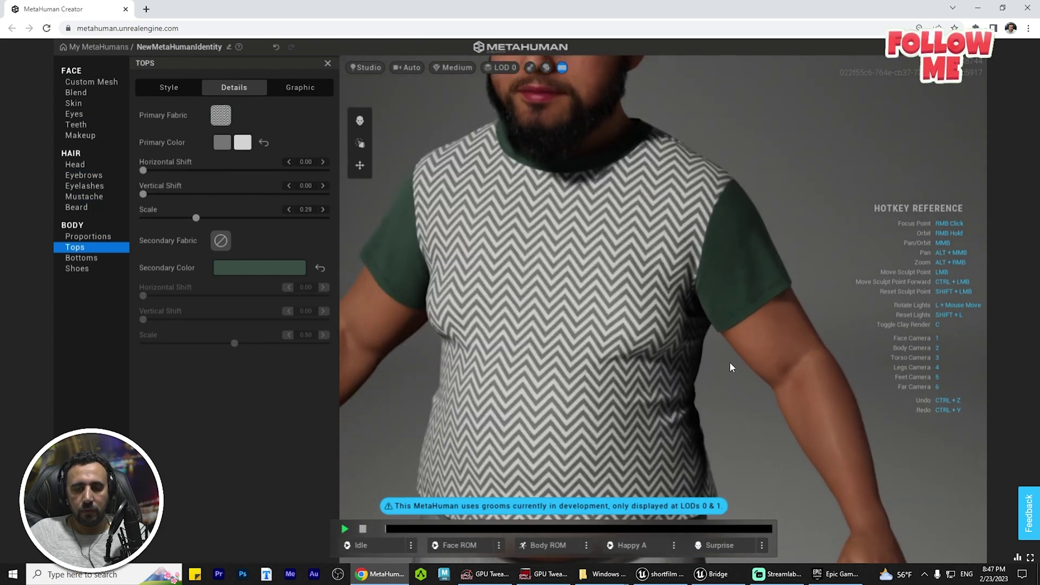
{"action": "left_click", "coordinate": [221, 143]}
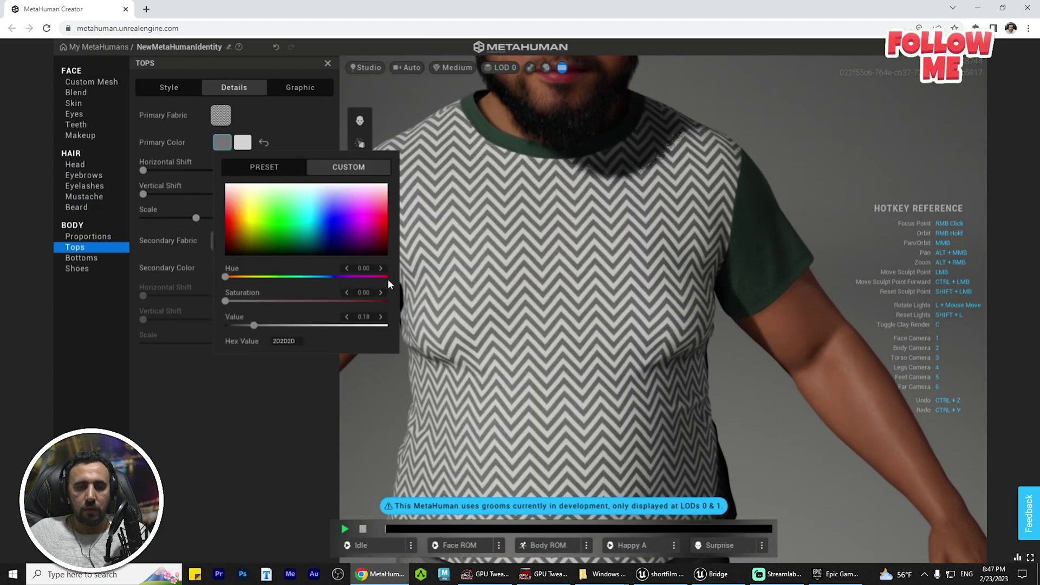
{"action": "left_click_drag", "start_coordinate": [116, 294], "coordinate": [552, 135]}
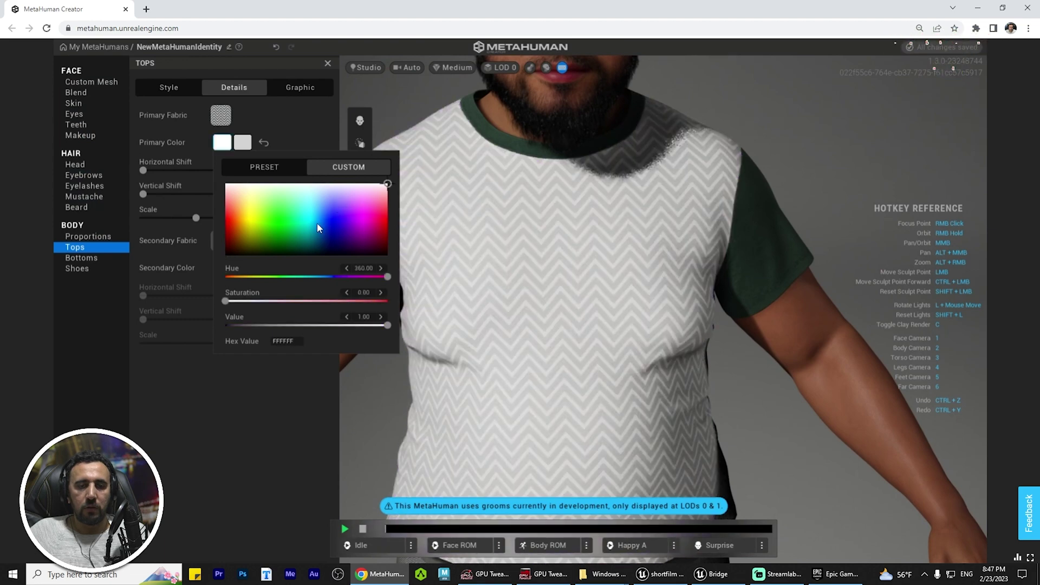
{"action": "left_click_drag", "start_coordinate": [385, 330], "coordinate": [226, 326]}
{"action": "left_click", "coordinate": [595, 317]}
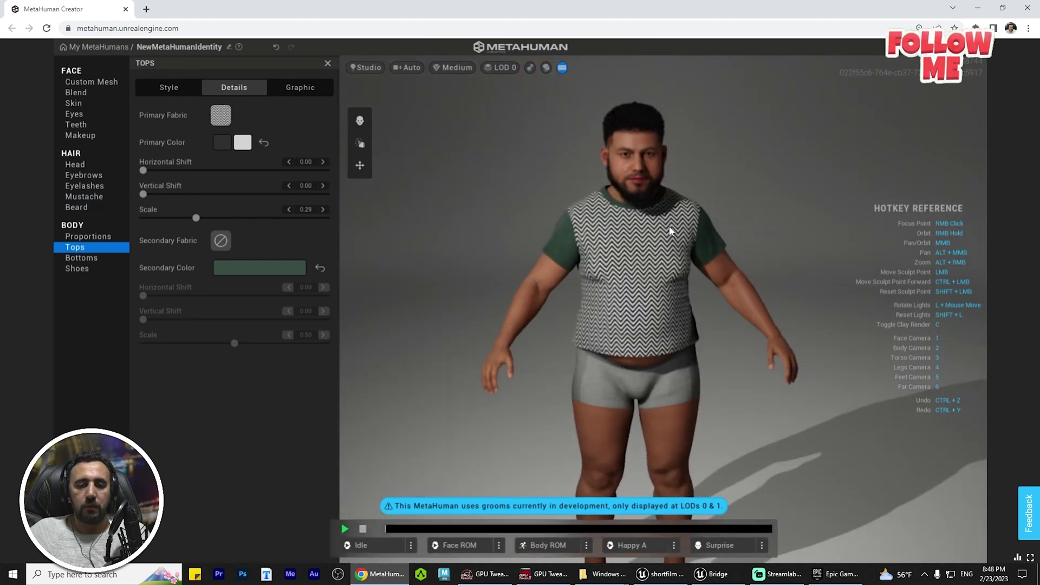
- Put the character in the dark Jeans from Bottoms
{"action": "left_click", "coordinate": [81, 258]}
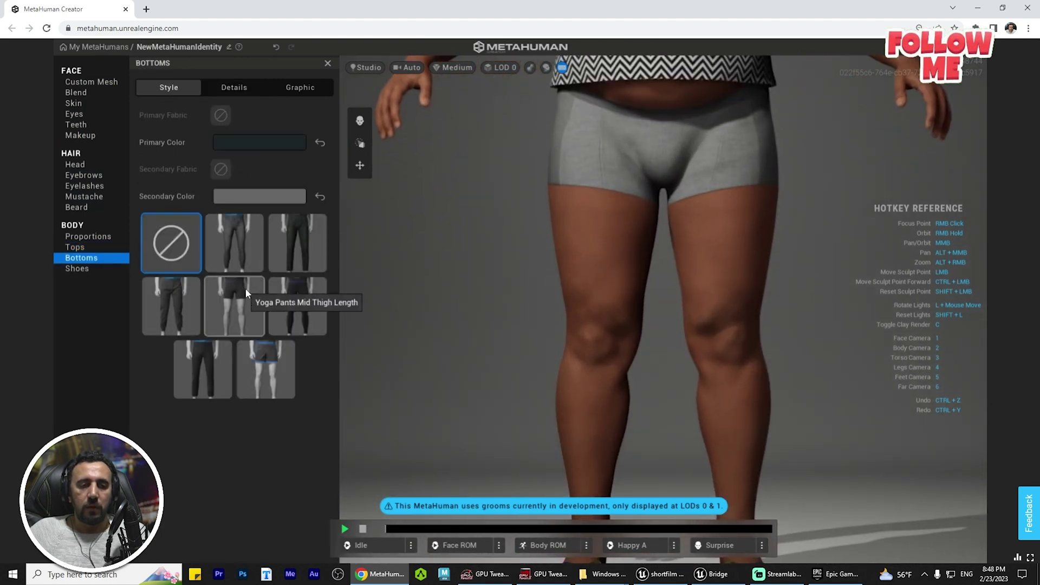
{"action": "left_click", "coordinate": [307, 229]}
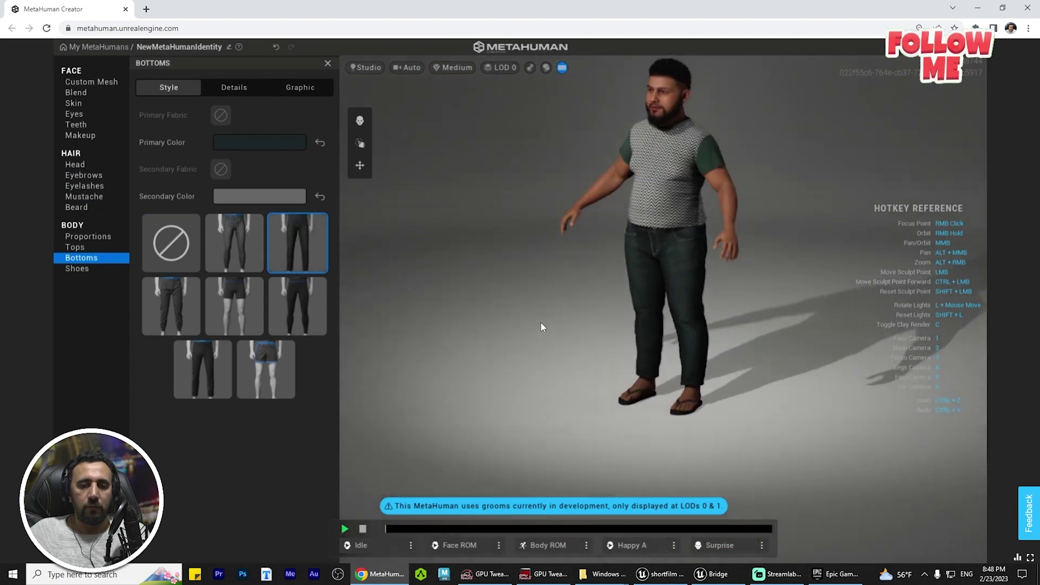
{"action": "scroll", "coordinate": [649, 229], "scroll_direction": "up", "scroll_amount": 3}
{"action": "middle_click_drag", "start_coordinate": [648, 228], "coordinate": [831, 314]}
{"action": "middle_click_drag", "start_coordinate": [650, 260], "coordinate": [699, 331]}
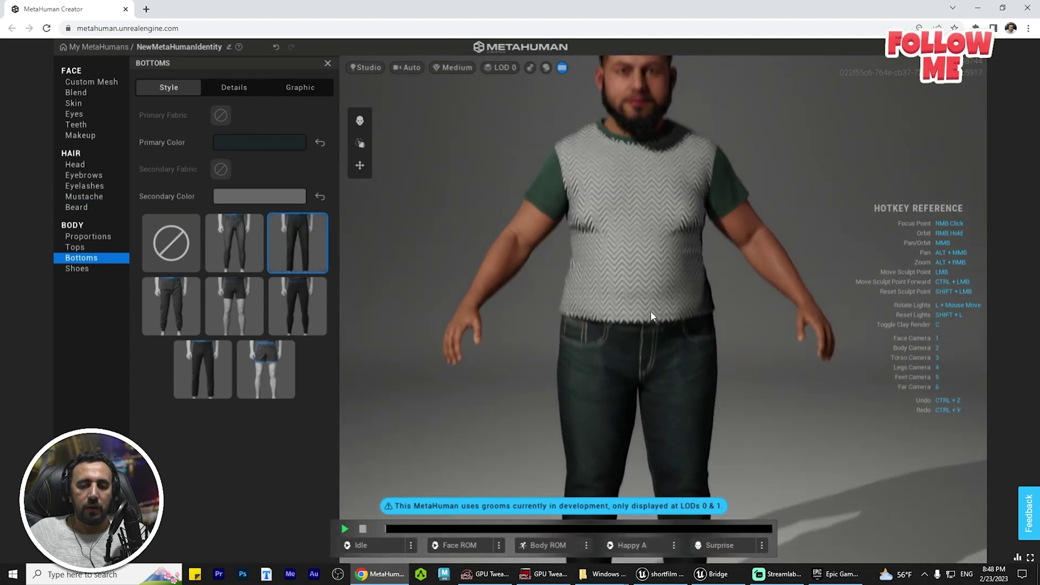
{"action": "middle_click_drag", "start_coordinate": [632, 210], "coordinate": [610, 142]}
{"action": "key", "text": "4"}
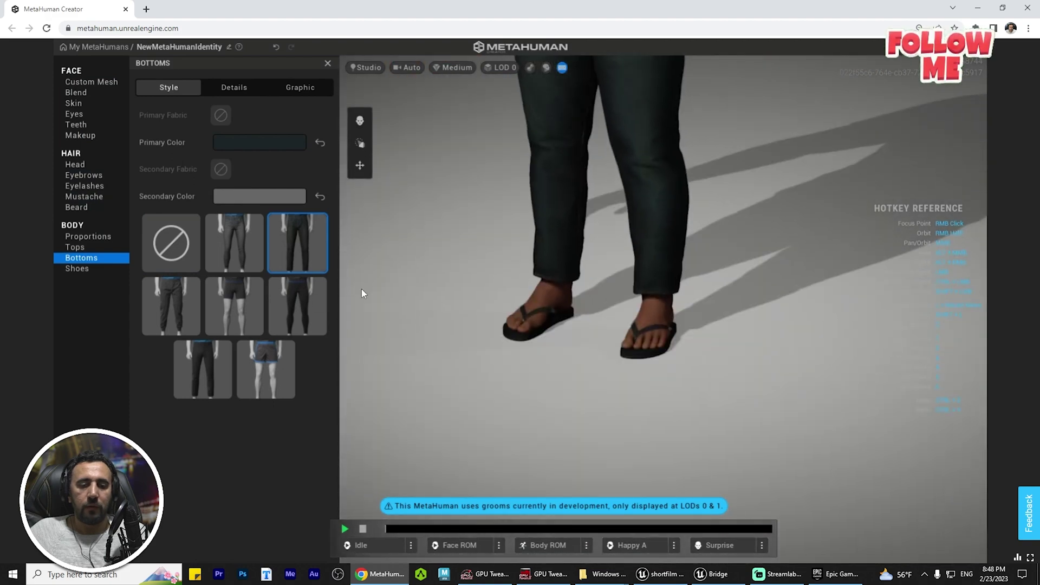
- Replace the flip-flops with the dark Casual Sneakers
{"action": "left_click", "coordinate": [68, 267]}
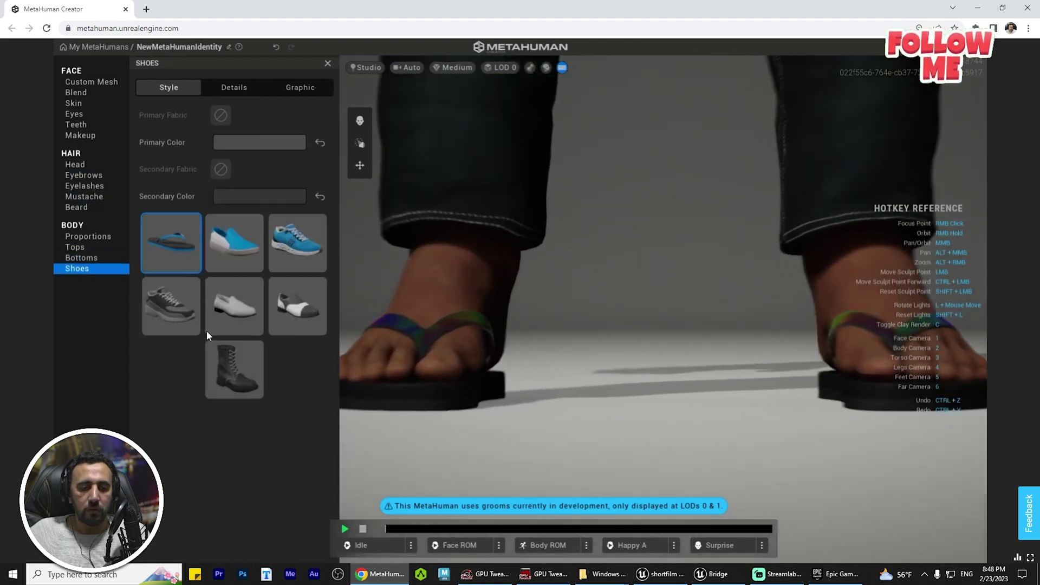
{"action": "left_click", "coordinate": [165, 307]}
{"action": "scroll", "coordinate": [484, 345], "scroll_direction": "down", "scroll_amount": 5}
{"action": "right_click_drag", "start_coordinate": [571, 317], "coordinate": [696, 444]}
{"action": "key", "text": "2"}
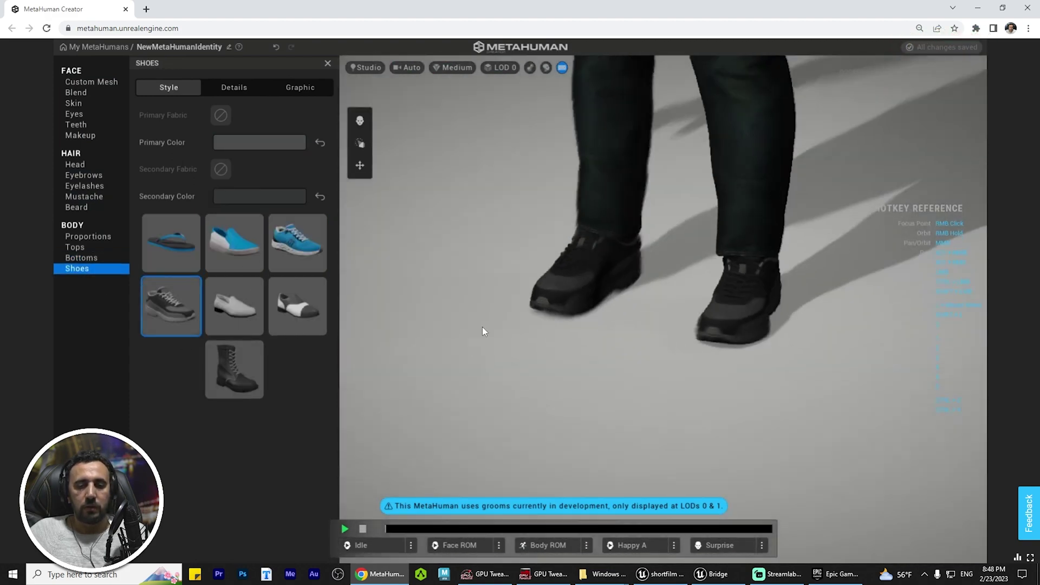
{"action": "scroll", "coordinate": [659, 158], "scroll_direction": "down", "scroll_amount": 3}
{"action": "right_click_drag", "start_coordinate": [659, 158], "coordinate": [638, 242]}
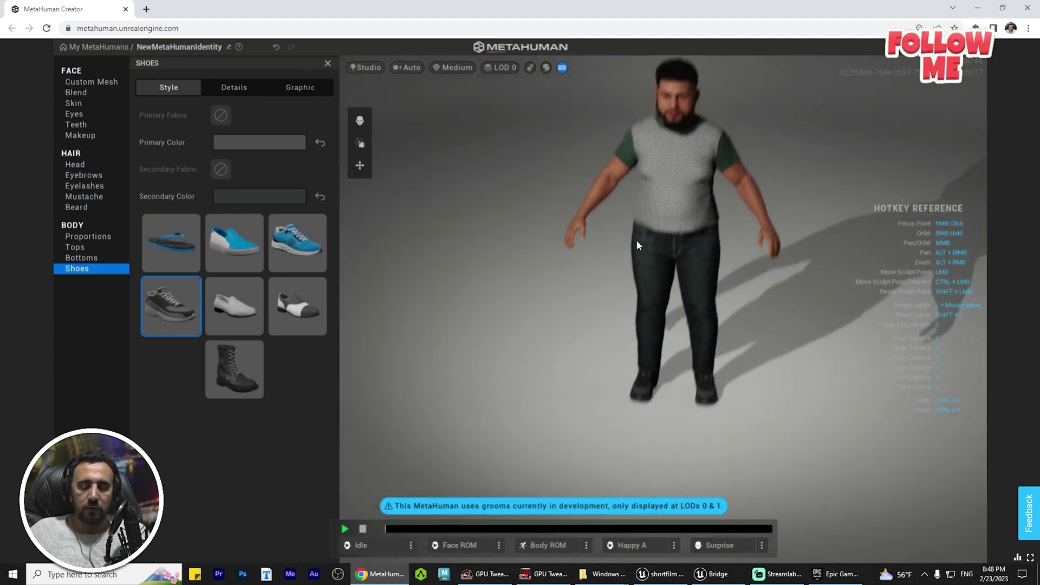
{"action": "scroll", "coordinate": [638, 241], "scroll_direction": "up", "scroll_amount": 4}
{"action": "right_click_drag", "start_coordinate": [767, 351], "coordinate": [857, 281]}
{"action": "middle_click_drag", "start_coordinate": [857, 282], "coordinate": [929, 279]}
{"action": "middle_click_drag", "start_coordinate": [754, 246], "coordinate": [967, 391]}
{"action": "scroll", "coordinate": [967, 391], "scroll_direction": "up", "scroll_amount": 4}
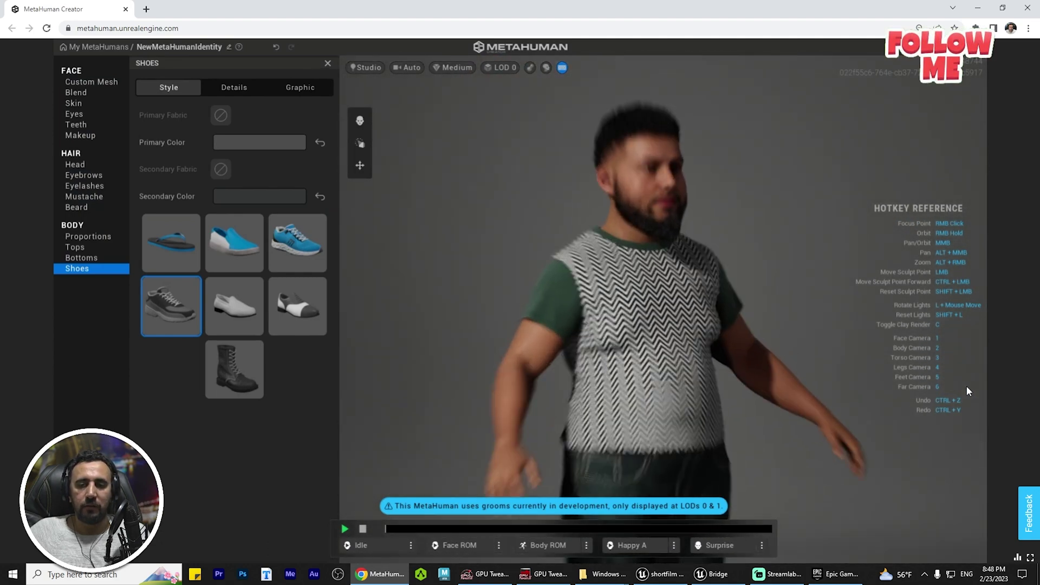
{"action": "middle_click_drag", "start_coordinate": [657, 249], "coordinate": [559, 315]}
{"action": "scroll", "coordinate": [652, 302], "scroll_direction": "up", "scroll_amount": 4}
- Rename the MetaHuman to 'man6'
{"action": "middle_click_drag", "start_coordinate": [606, 262], "coordinate": [617, 323]}
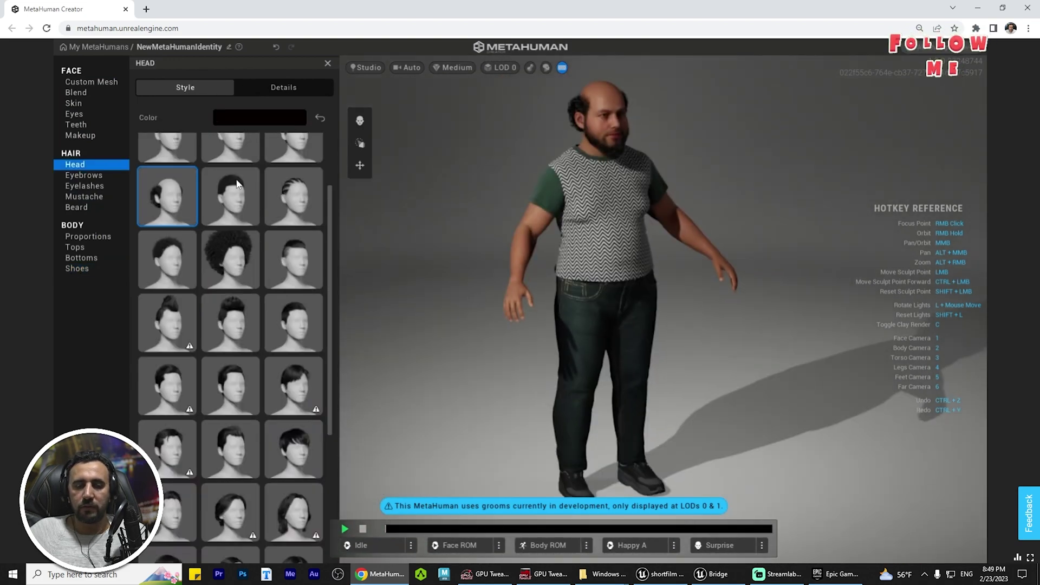
{"action": "left_click", "coordinate": [229, 47]}
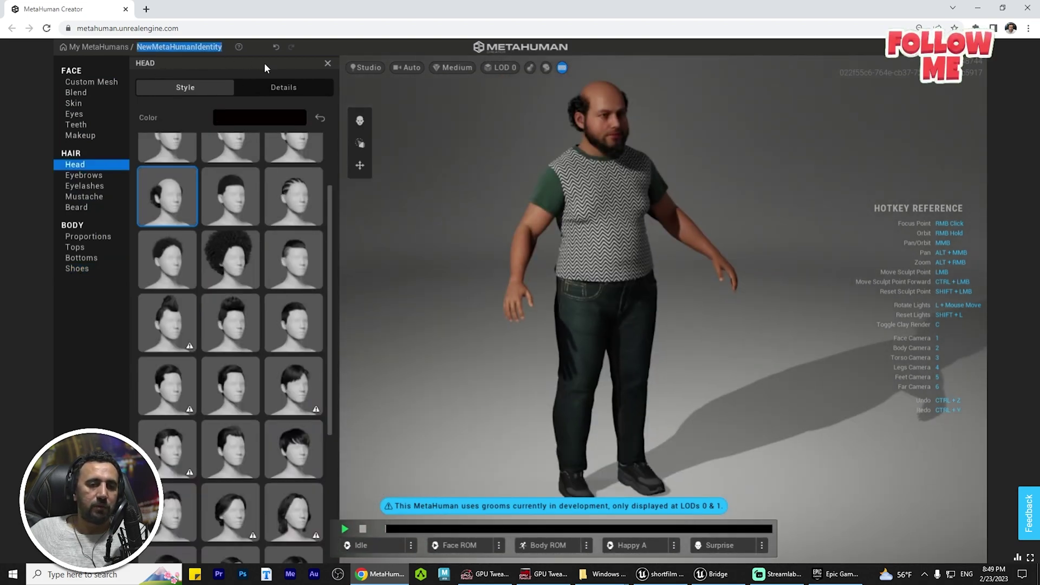
{"action": "type", "text": "man6"}
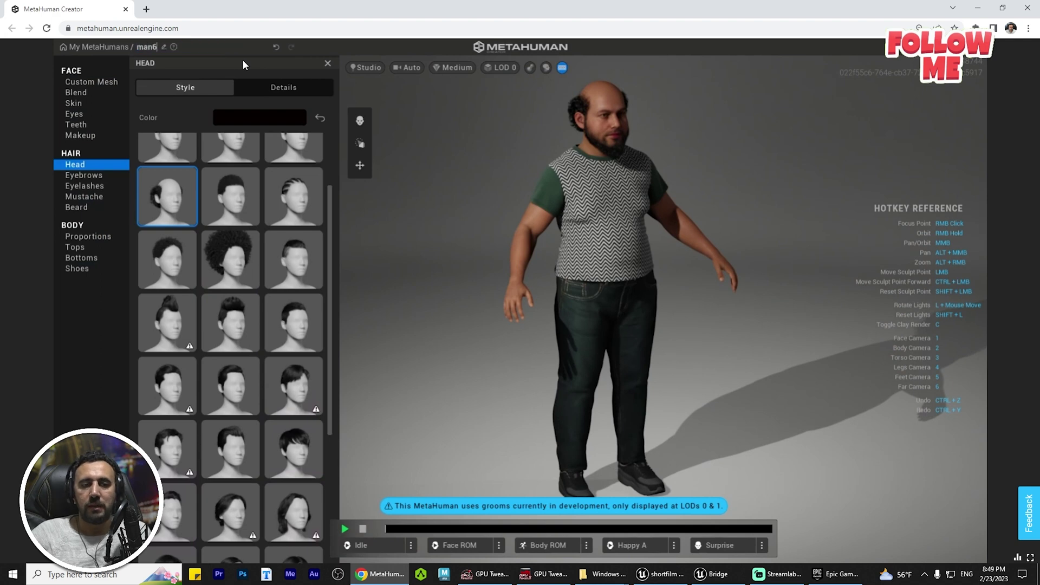
{"action": "key", "text": "Return"}
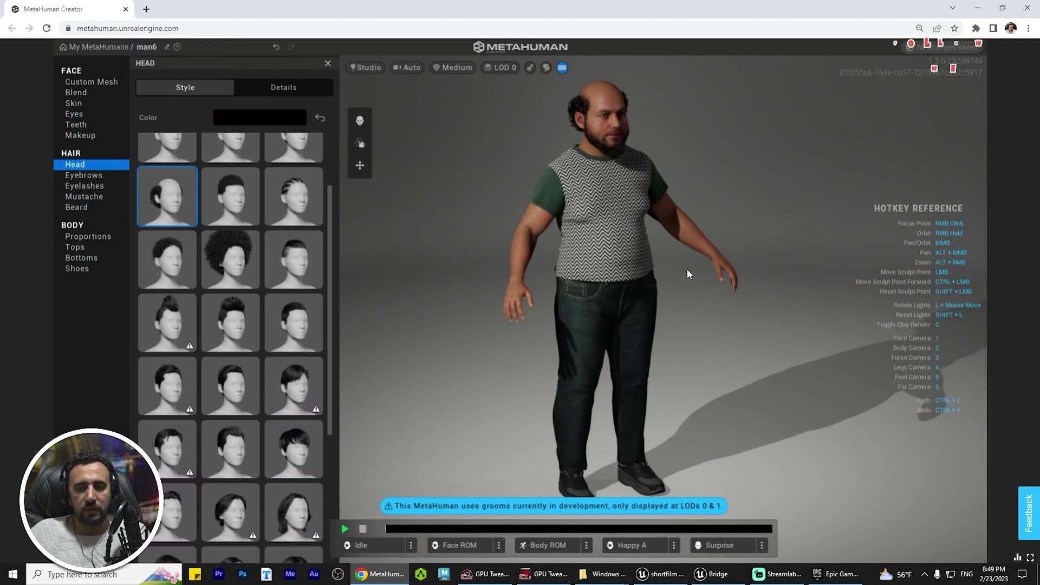
- Go back to the My MetaHumans library
{"action": "right_click_drag", "start_coordinate": [686, 269], "coordinate": [674, 261]}
{"action": "scroll", "coordinate": [674, 261], "scroll_direction": "up", "scroll_amount": 2}
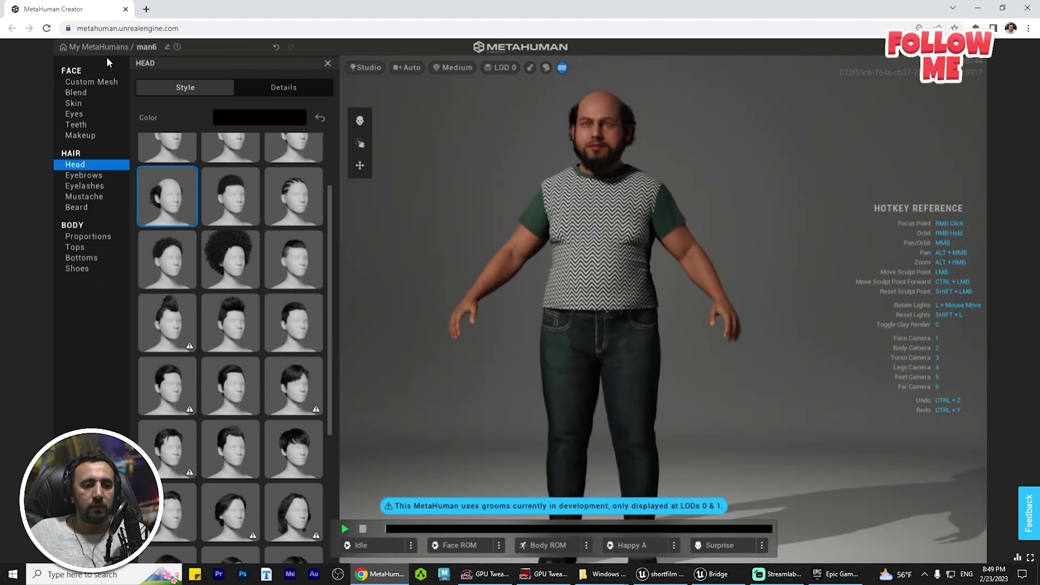
{"action": "left_click", "coordinate": [93, 49]}
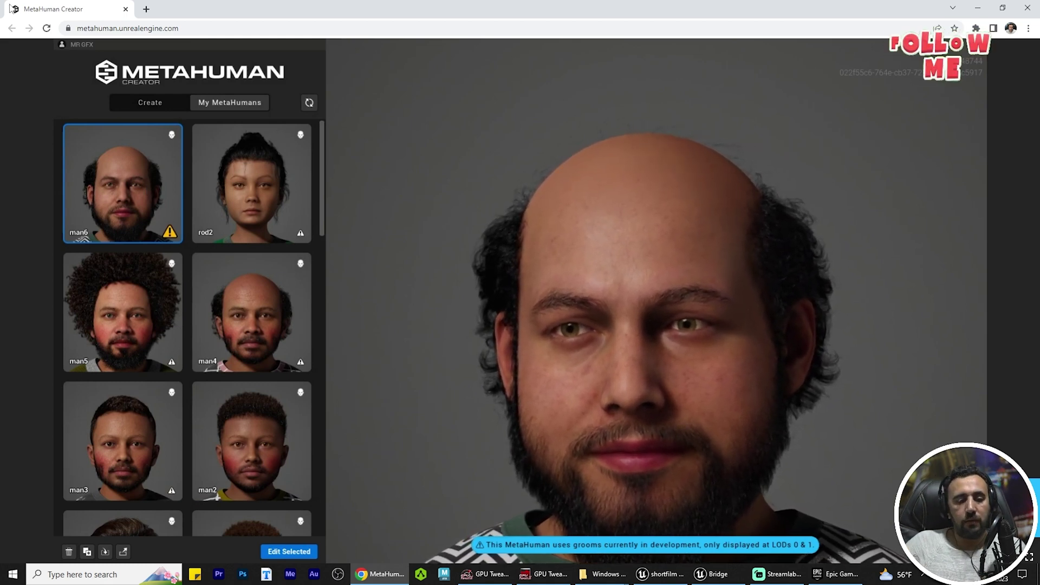
- Duplicate the man6 character
{"action": "left_click", "coordinate": [86, 554]}
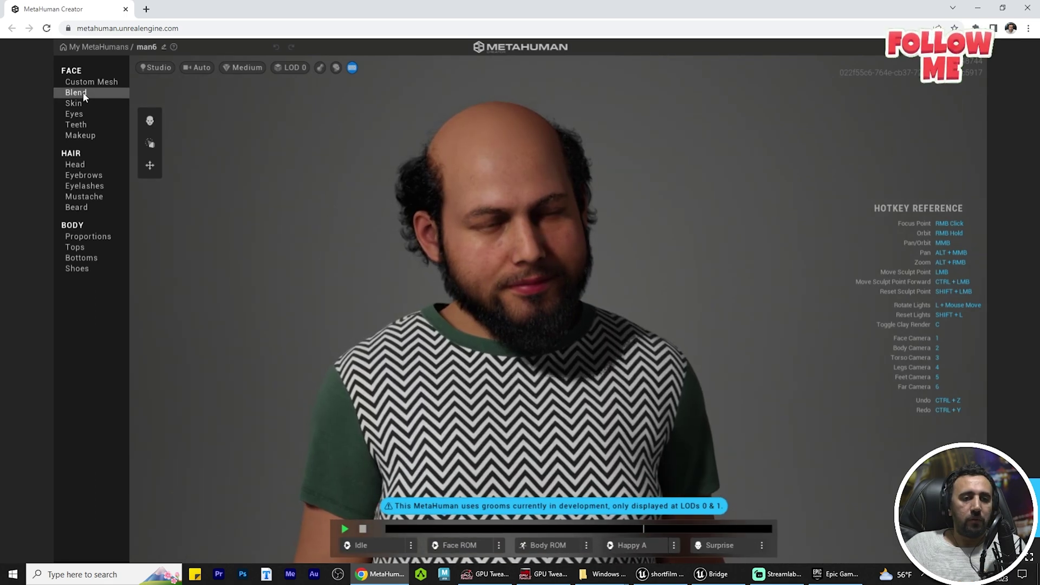
- Darken the man's skin colour
{"action": "left_click", "coordinate": [81, 93]}
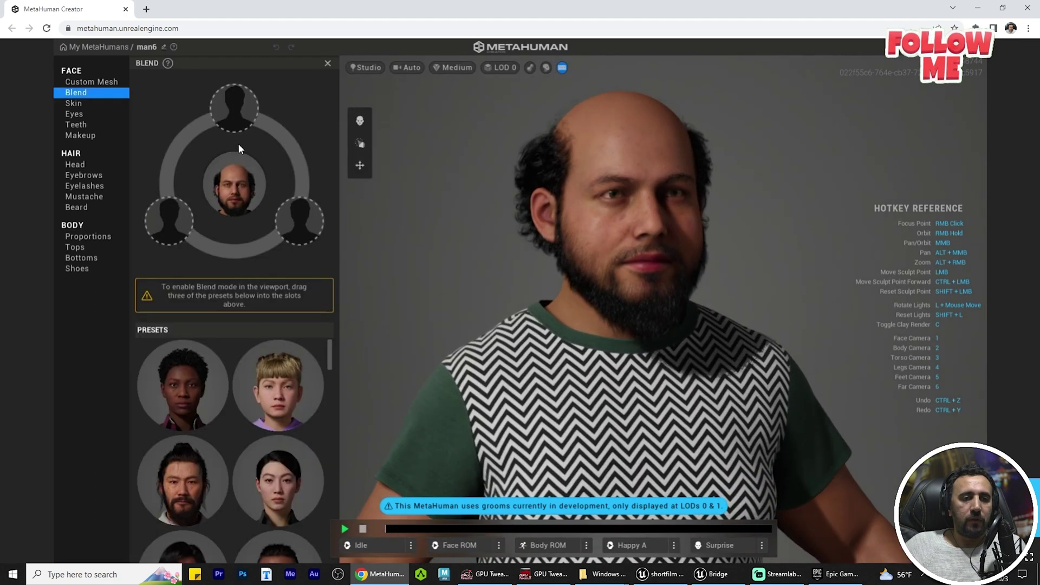
{"action": "left_click", "coordinate": [89, 82]}
{"action": "left_click", "coordinate": [70, 104]}
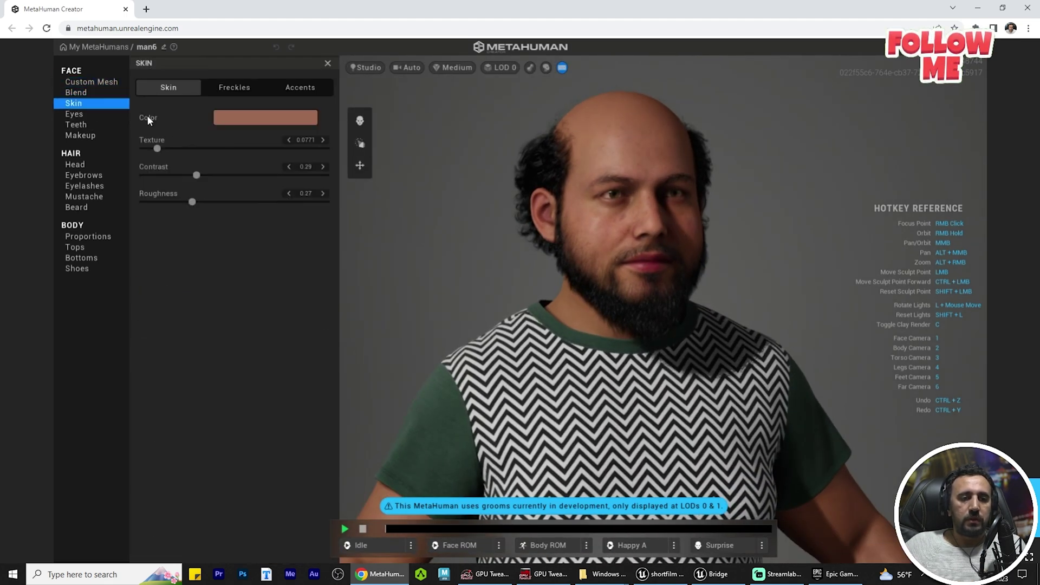
{"action": "left_click", "coordinate": [265, 122]}
{"action": "left_click_drag", "start_coordinate": [324, 177], "coordinate": [342, 170]}
{"action": "left_click", "coordinate": [570, 212]}
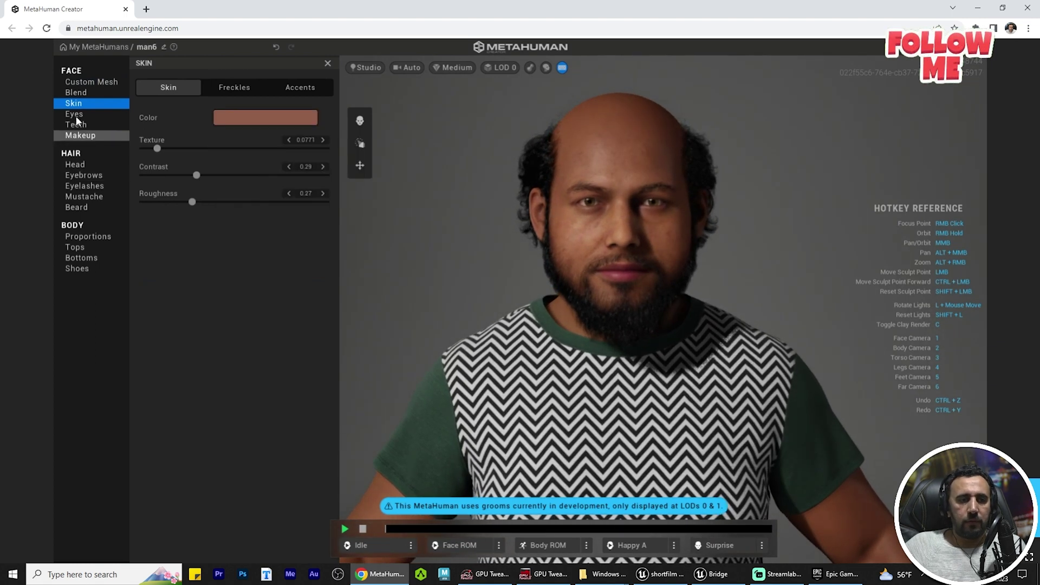
- Apply a brown eye colour preset
{"action": "left_click", "coordinate": [77, 115]}
{"action": "left_click", "coordinate": [298, 262]}
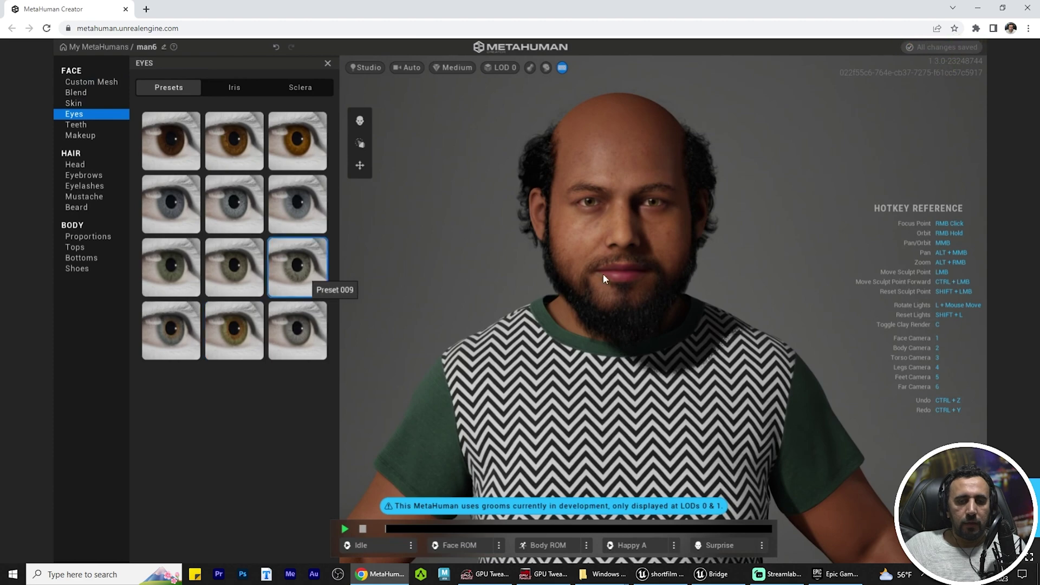
{"action": "right_click_drag", "start_coordinate": [602, 275], "coordinate": [518, 271]}
{"action": "scroll", "coordinate": [519, 271], "scroll_direction": "up", "scroll_amount": 2}
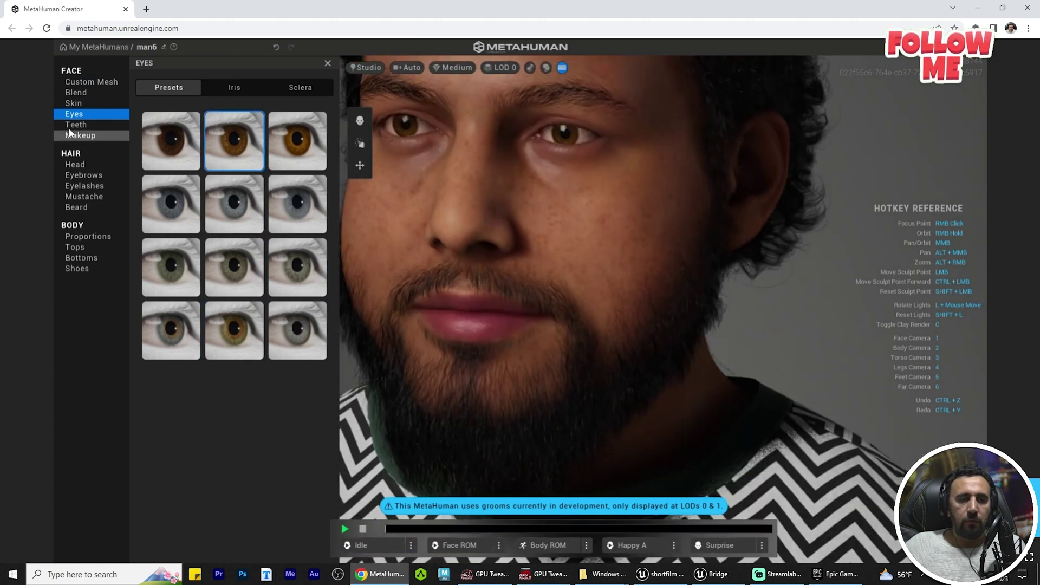
- Give the man a short dark Head hairstyle
{"action": "left_click", "coordinate": [76, 125]}
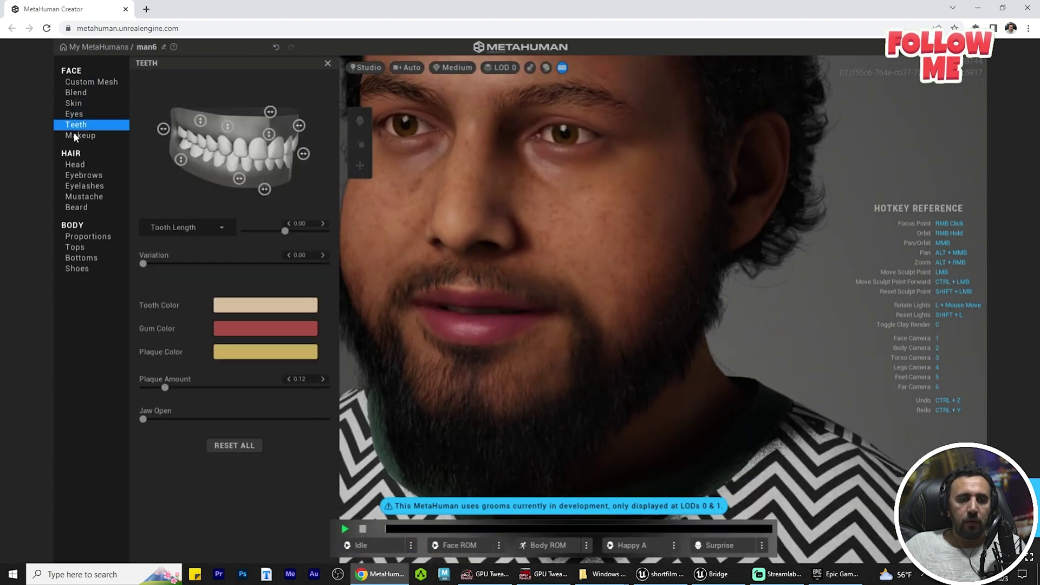
{"action": "left_click", "coordinate": [76, 135]}
{"action": "left_click", "coordinate": [74, 164]}
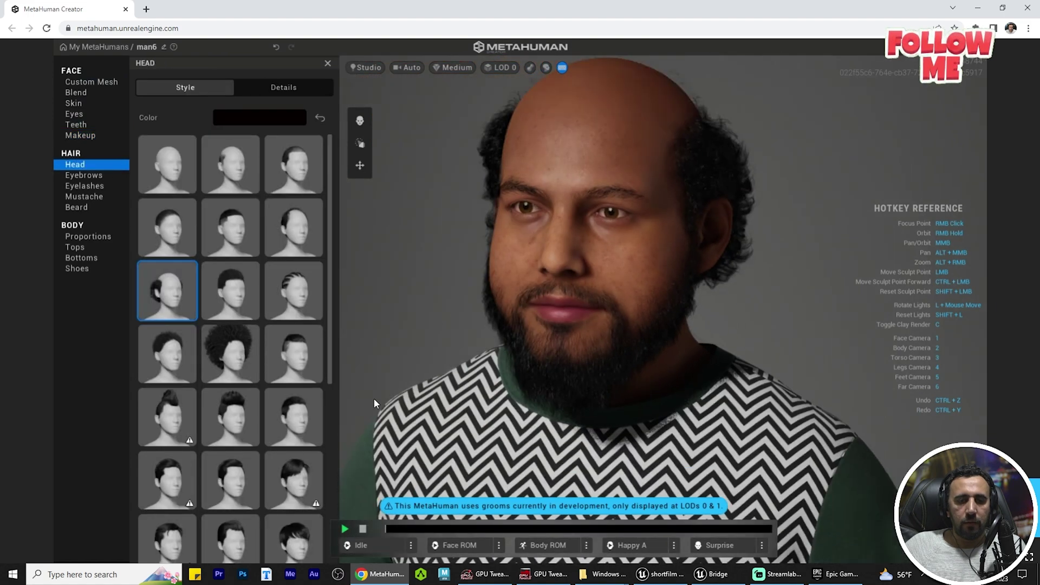
{"action": "scroll", "coordinate": [262, 355], "scroll_direction": "down", "scroll_amount": 4}
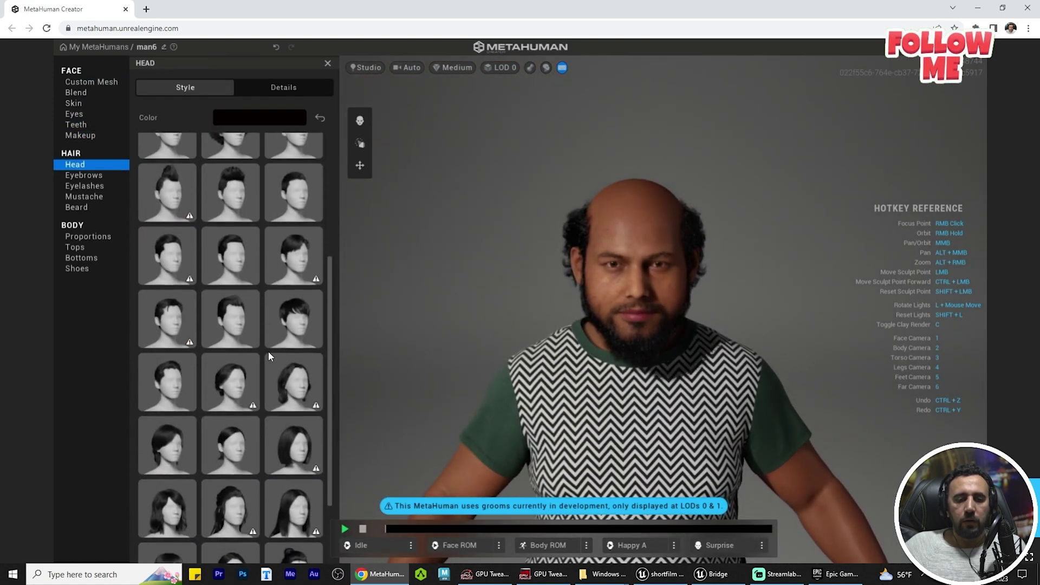
{"action": "scroll", "coordinate": [281, 400], "scroll_direction": "down", "scroll_amount": 1}
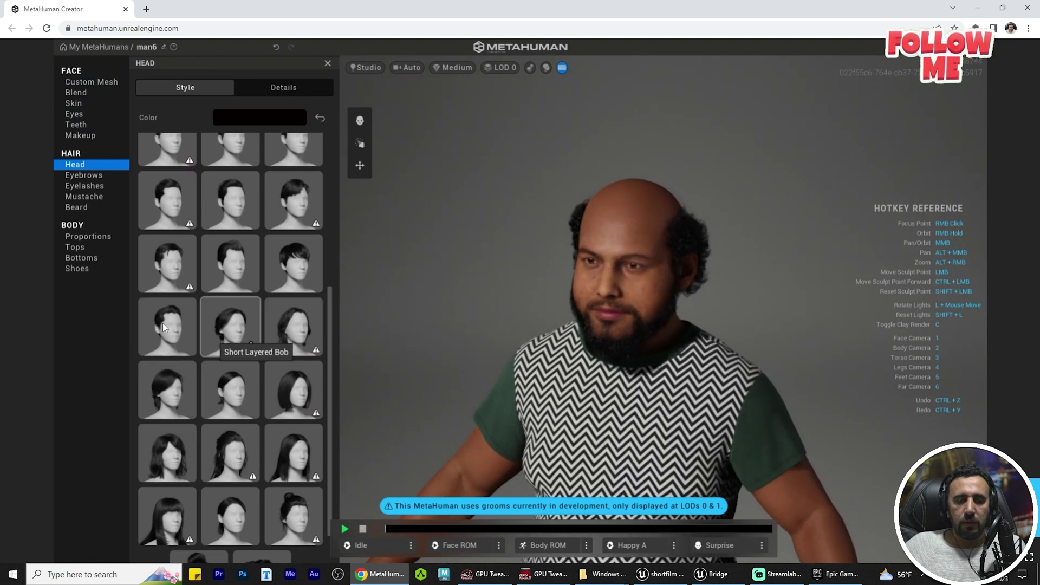
{"action": "left_click", "coordinate": [163, 323]}
{"action": "scroll", "coordinate": [710, 314], "scroll_direction": "up", "scroll_amount": 3}
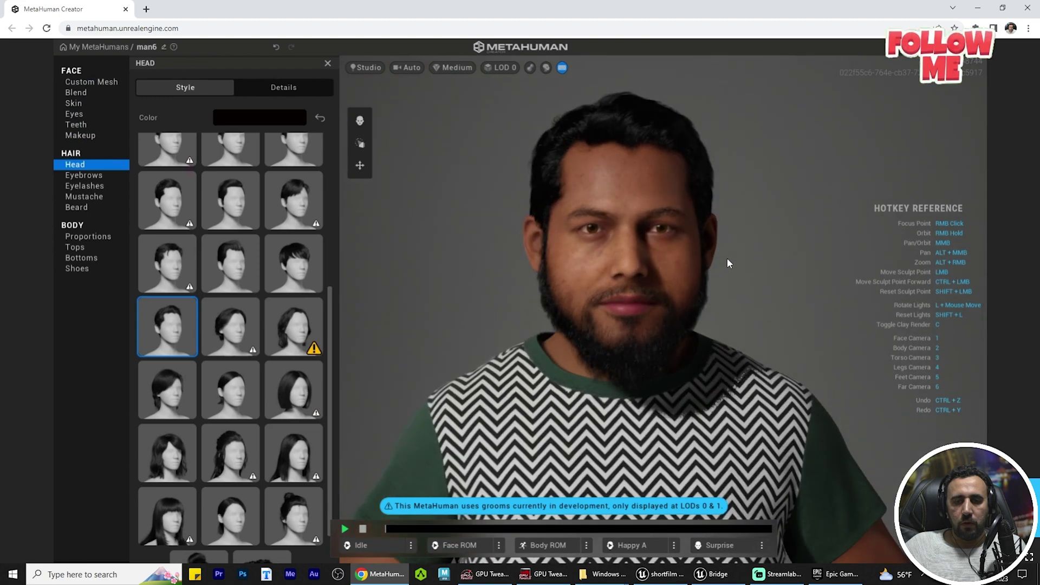
- Set skin texture to about 0.84 and raise skin contrast to 0.68
{"action": "left_click", "coordinate": [80, 112]}
{"action": "left_click", "coordinate": [74, 103]}
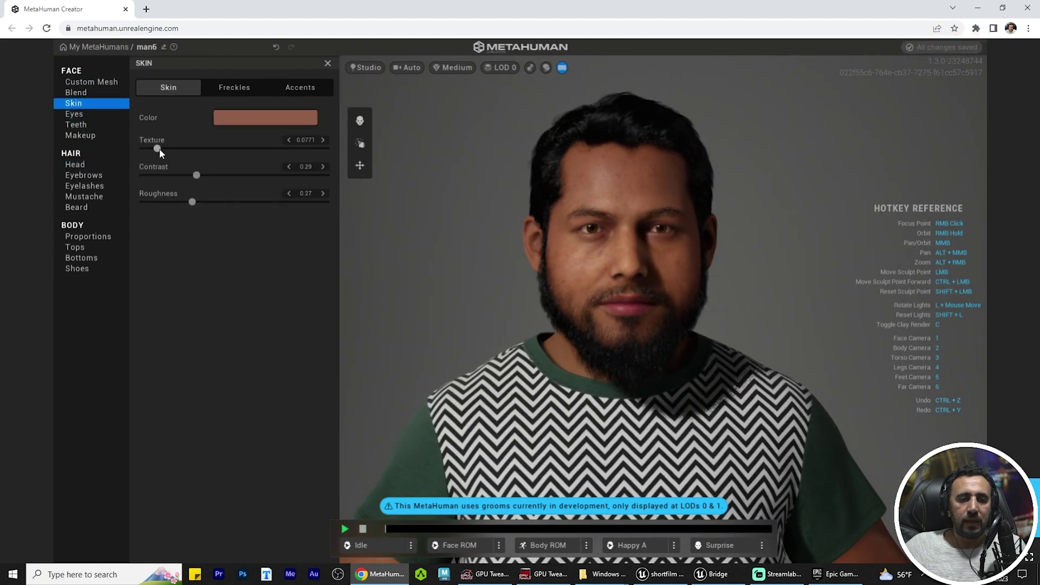
{"action": "left_click_drag", "start_coordinate": [158, 148], "coordinate": [228, 156]}
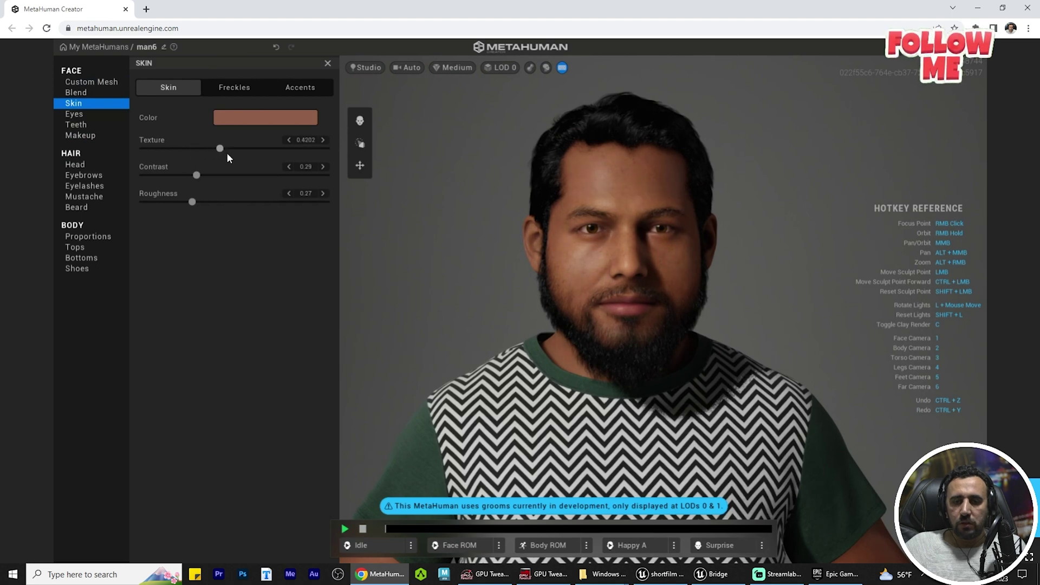
{"action": "left_click_drag", "start_coordinate": [353, 157], "coordinate": [299, 155]}
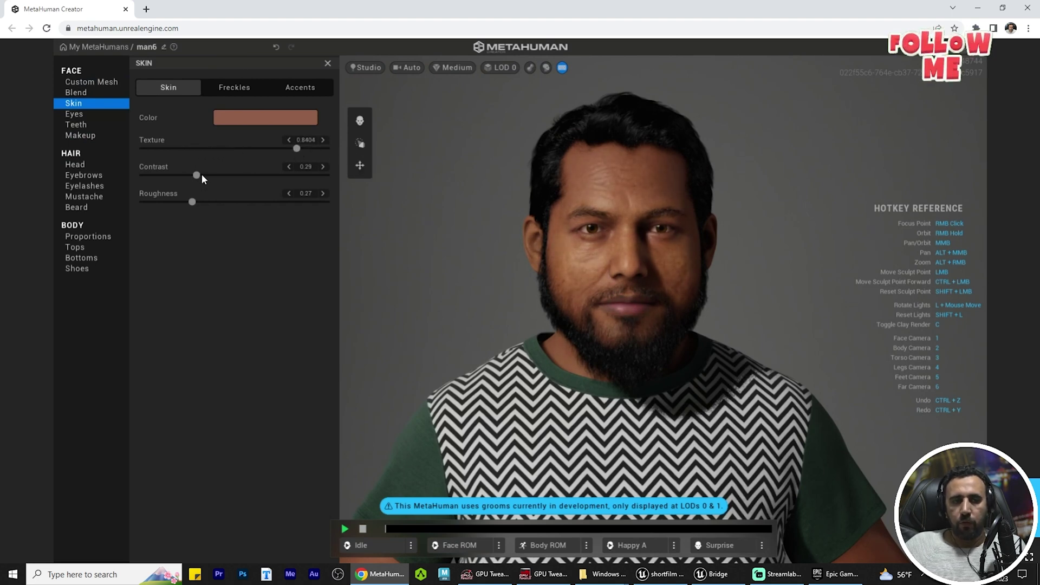
{"action": "left_click_drag", "start_coordinate": [201, 174], "coordinate": [269, 176]}
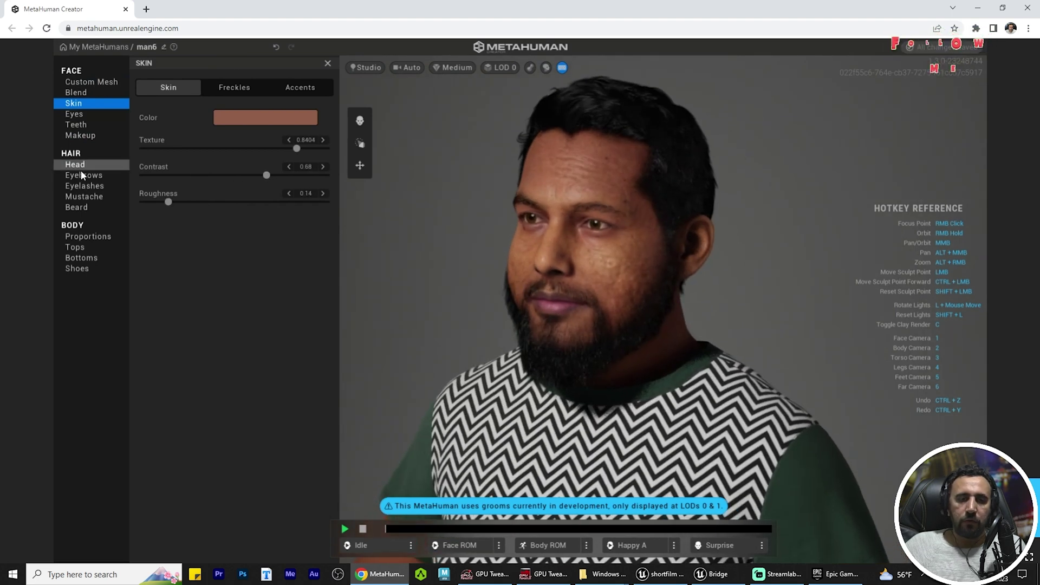
- Replace the full beard with the Stubble Beard
{"action": "left_click", "coordinate": [91, 206]}
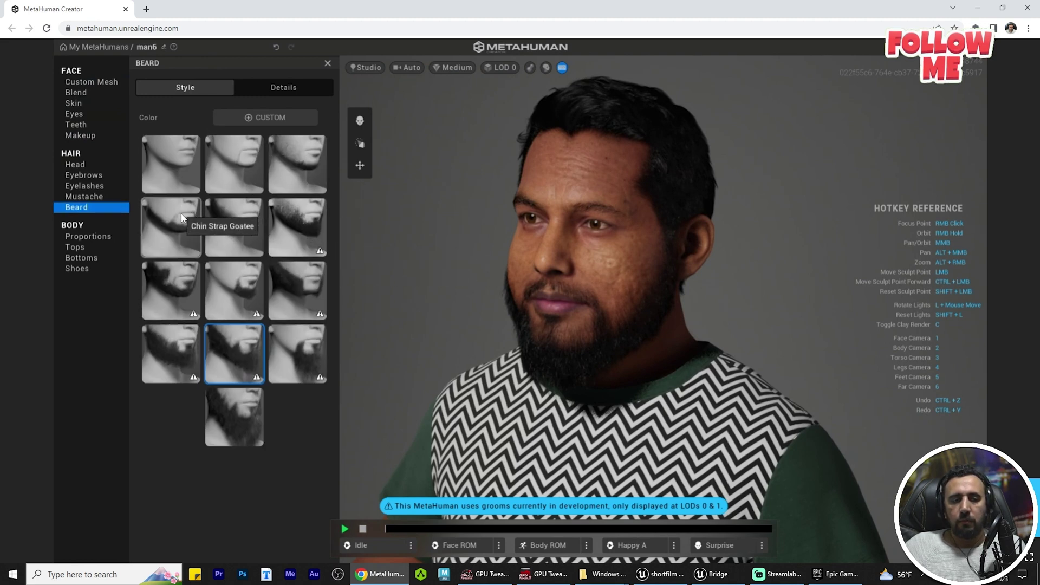
{"action": "left_click", "coordinate": [307, 165]}
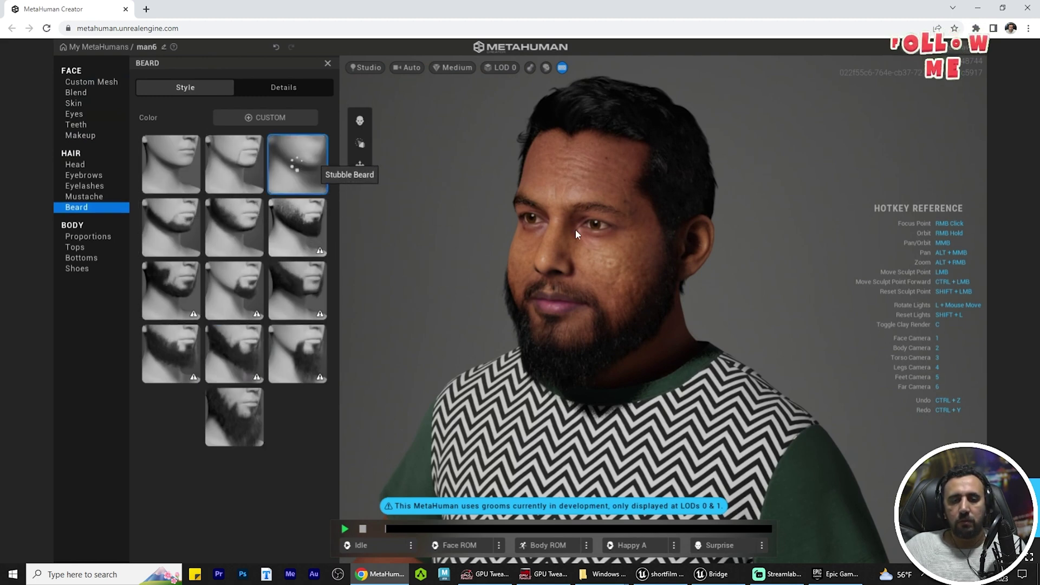
{"action": "right_click_drag", "start_coordinate": [739, 291], "coordinate": [602, 330]}
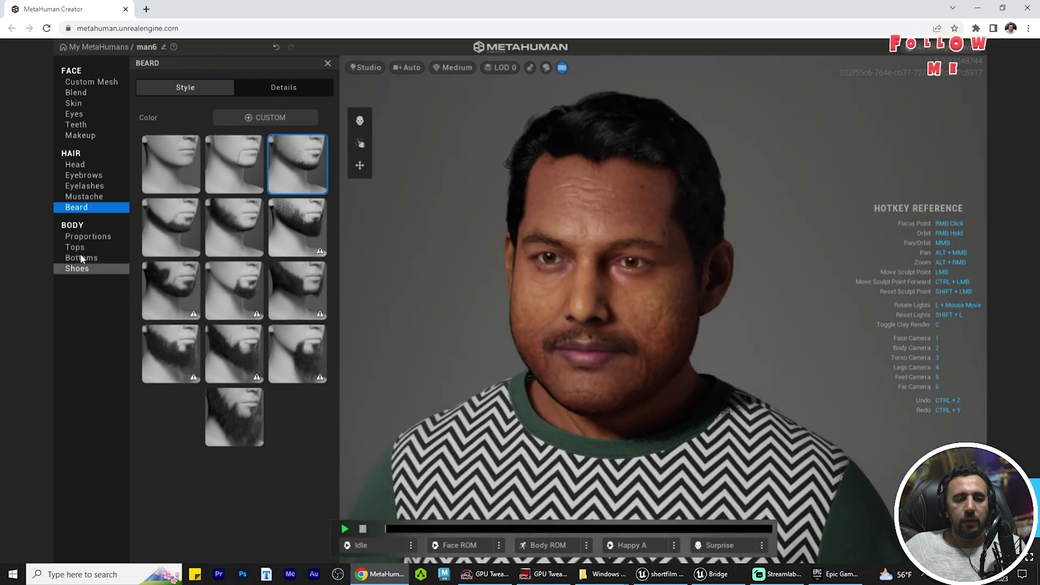
- Switch the body to the slim Average-height proportions preset
{"action": "left_click", "coordinate": [86, 237]}
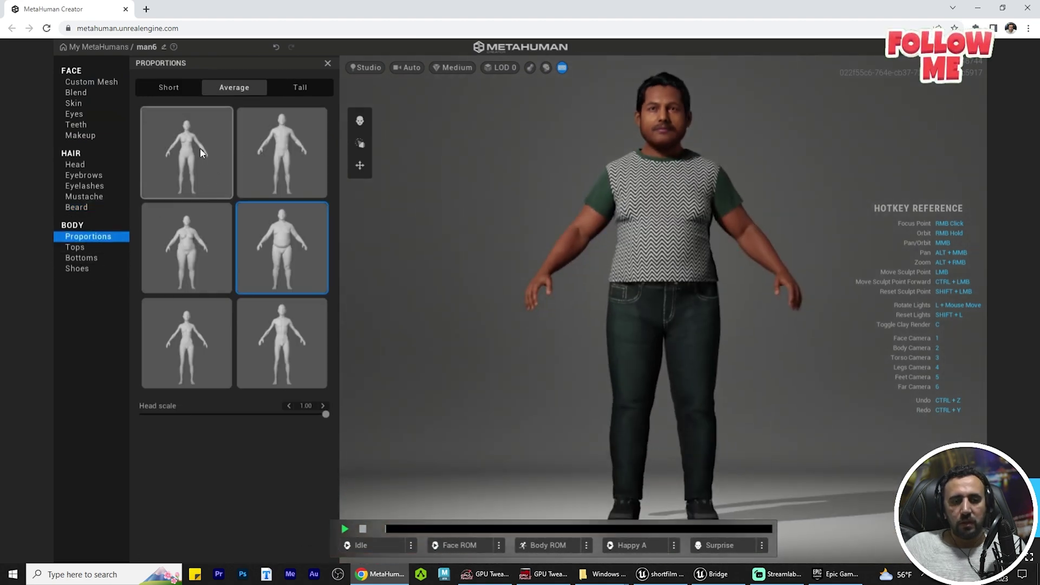
{"action": "scroll", "coordinate": [555, 200], "scroll_direction": "down", "scroll_amount": 3}
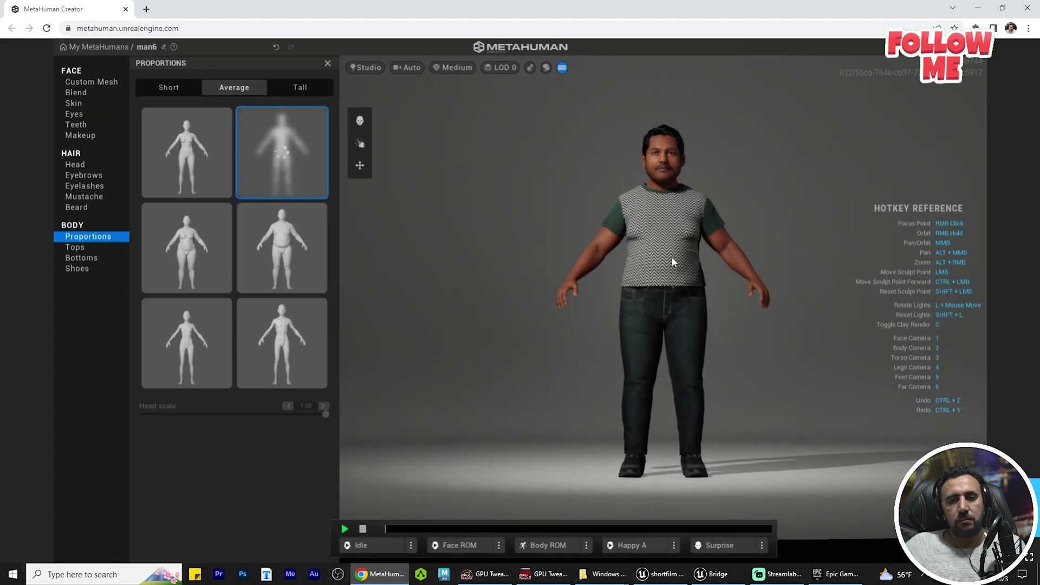
{"action": "right_click_drag", "start_coordinate": [673, 262], "coordinate": [639, 275]}
{"action": "scroll", "coordinate": [699, 214], "scroll_direction": "up", "scroll_amount": 3}
{"action": "middle_click_drag", "start_coordinate": [720, 201], "coordinate": [697, 296]}
{"action": "scroll", "coordinate": [726, 273], "scroll_direction": "down", "scroll_amount": 3}
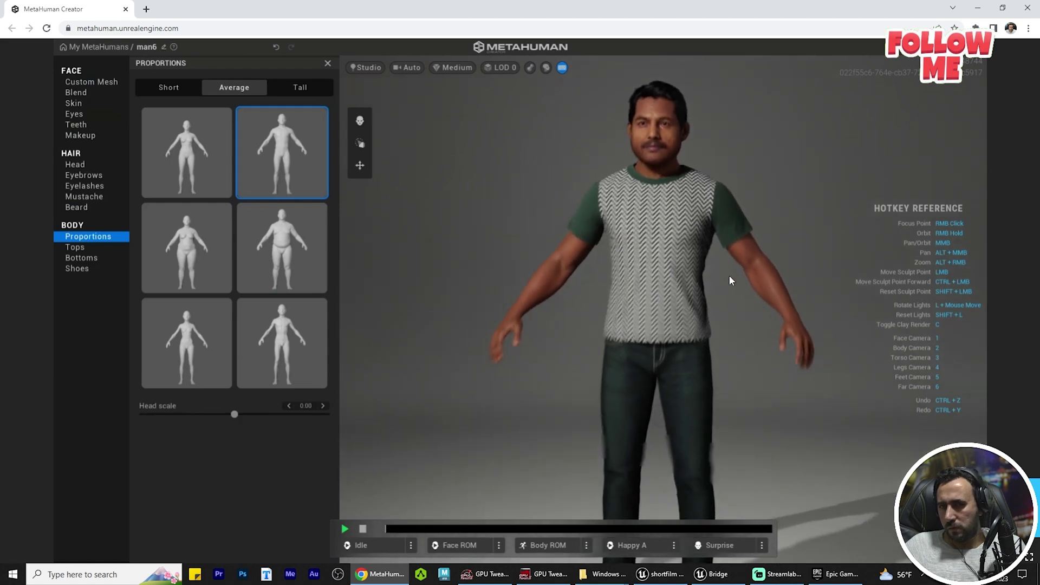
{"action": "right_click_drag", "start_coordinate": [729, 274], "coordinate": [687, 323]}
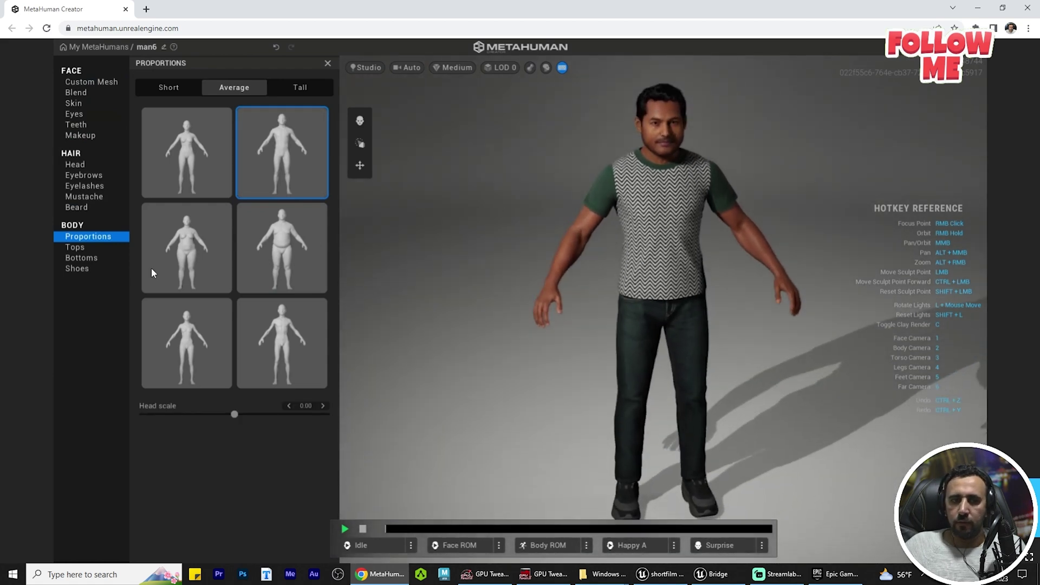
- Dress the man in the dark Sweater instead of the chevron T-shirt
{"action": "left_click", "coordinate": [87, 247]}
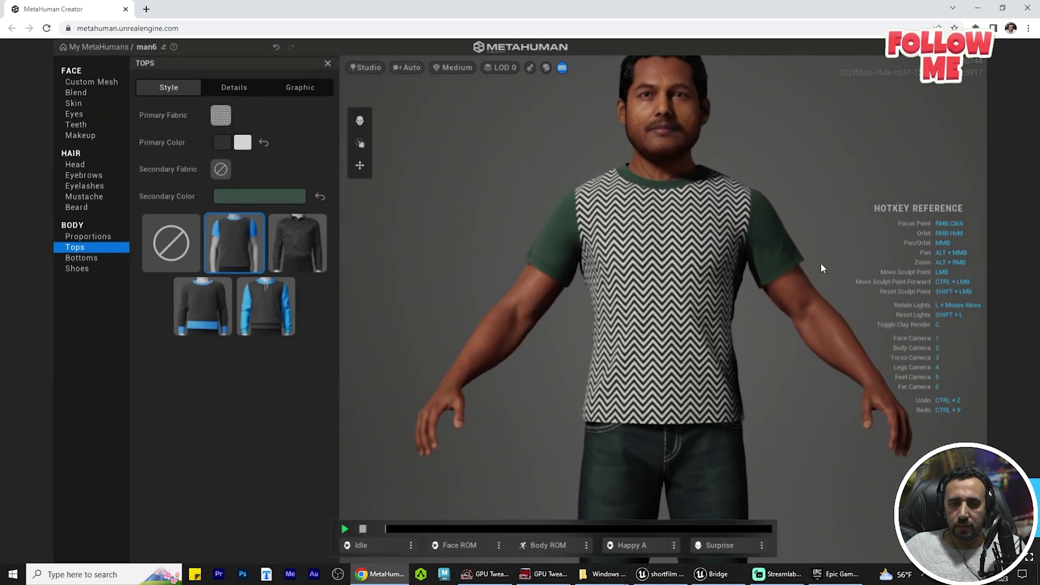
{"action": "left_click", "coordinate": [202, 306]}
{"action": "key", "text": "2"}
{"action": "right_click_drag", "start_coordinate": [720, 272], "coordinate": [515, 229]}
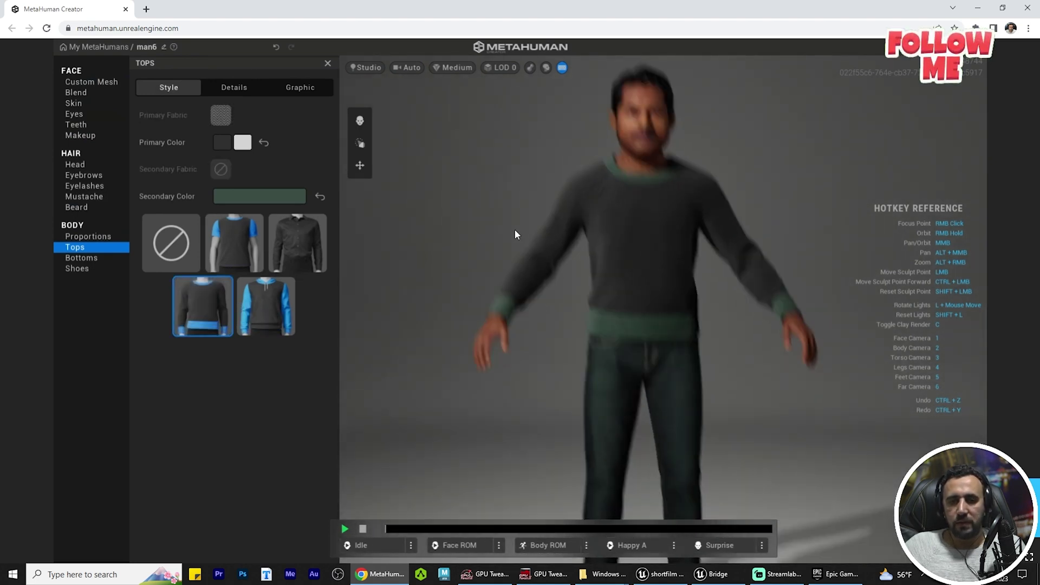
{"action": "middle_click_drag", "start_coordinate": [514, 229], "coordinate": [523, 313]}
{"action": "scroll", "coordinate": [612, 252], "scroll_direction": "up", "scroll_amount": 5}
{"action": "scroll", "coordinate": [609, 349], "scroll_direction": "up", "scroll_amount": 5}
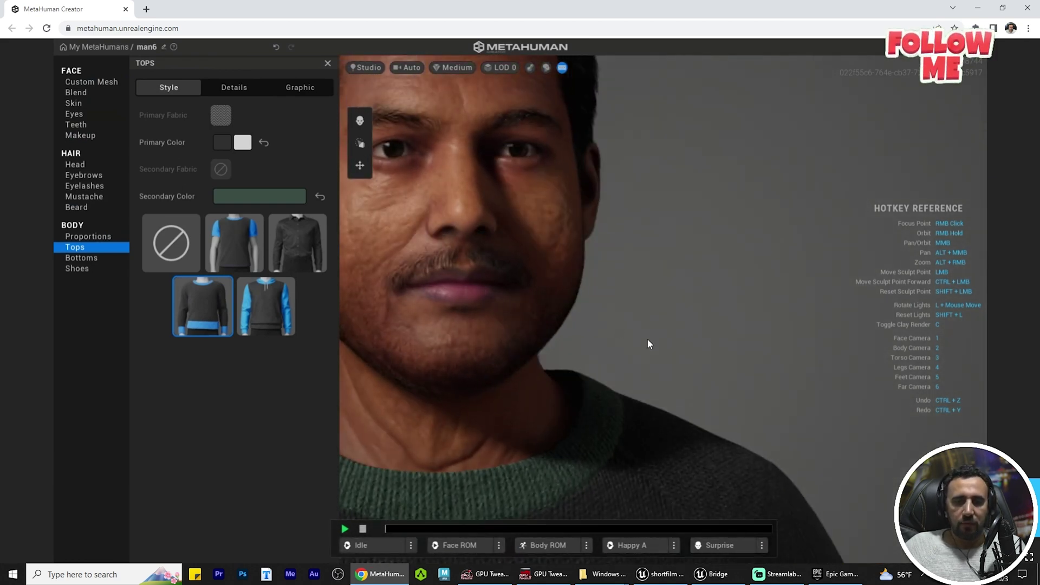
{"action": "middle_click_drag", "start_coordinate": [648, 340], "coordinate": [642, 368]}
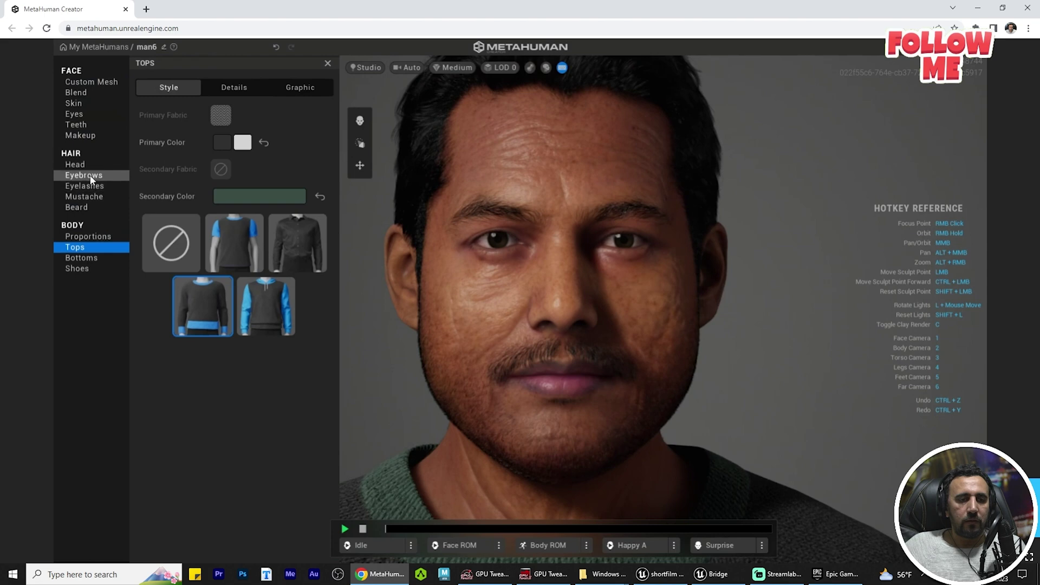
- Give man6 the Long Scraggly Mustache
{"action": "left_click", "coordinate": [84, 197]}
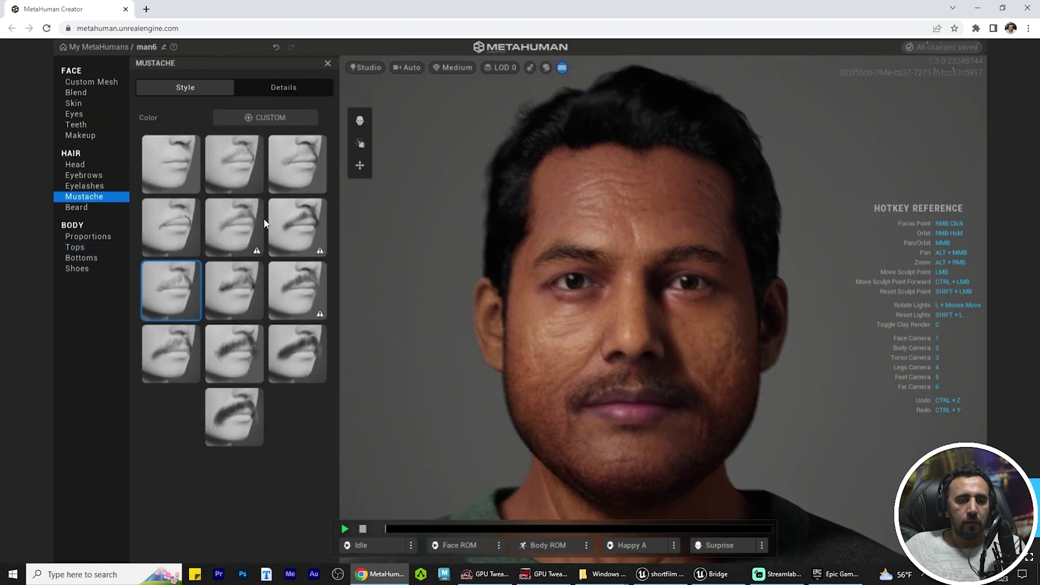
{"action": "left_click", "coordinate": [300, 226]}
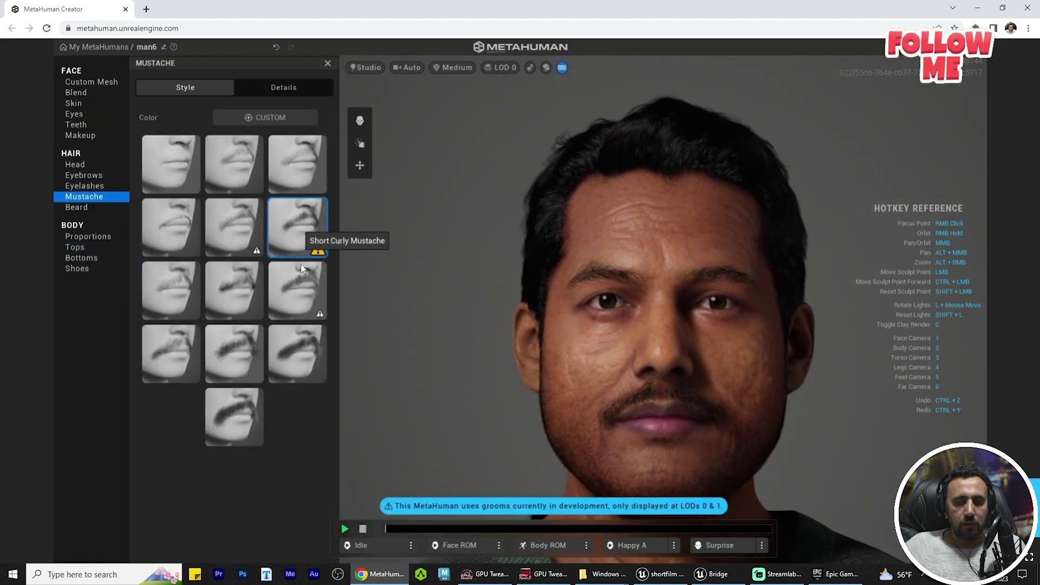
{"action": "left_click", "coordinate": [292, 350]}
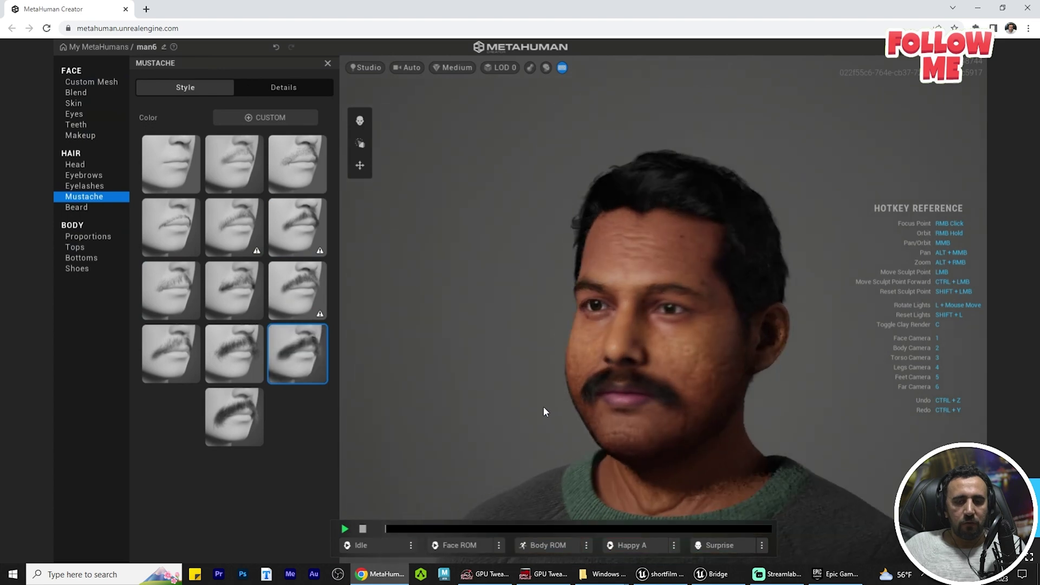
{"action": "middle_click_drag", "start_coordinate": [664, 356], "coordinate": [635, 202]}
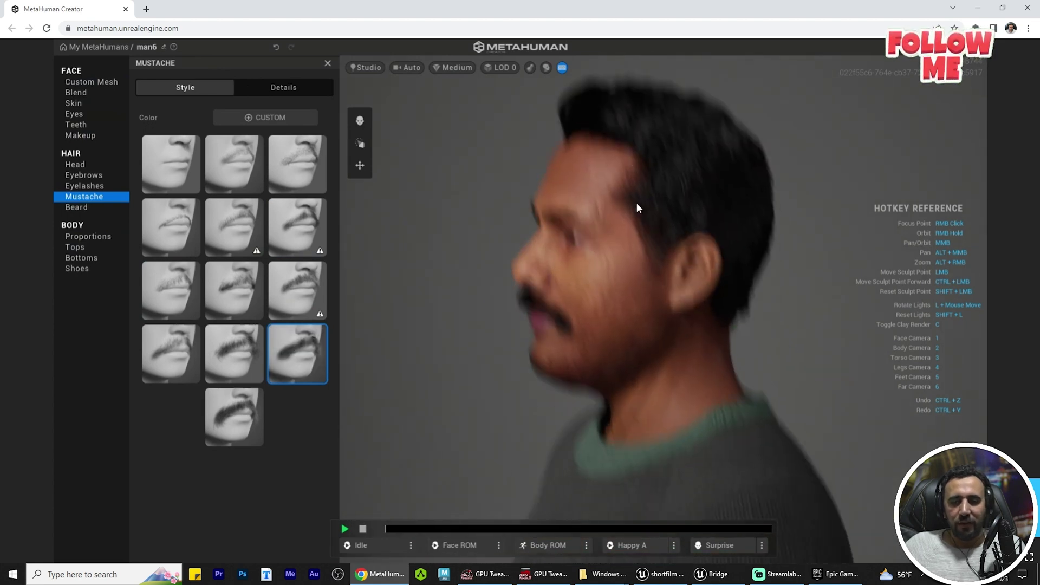
{"action": "scroll", "coordinate": [684, 339], "scroll_direction": "down", "scroll_amount": 5}
{"action": "middle_click_drag", "start_coordinate": [685, 339], "coordinate": [619, 281]}
{"action": "scroll", "coordinate": [619, 281], "scroll_direction": "down", "scroll_amount": 5}
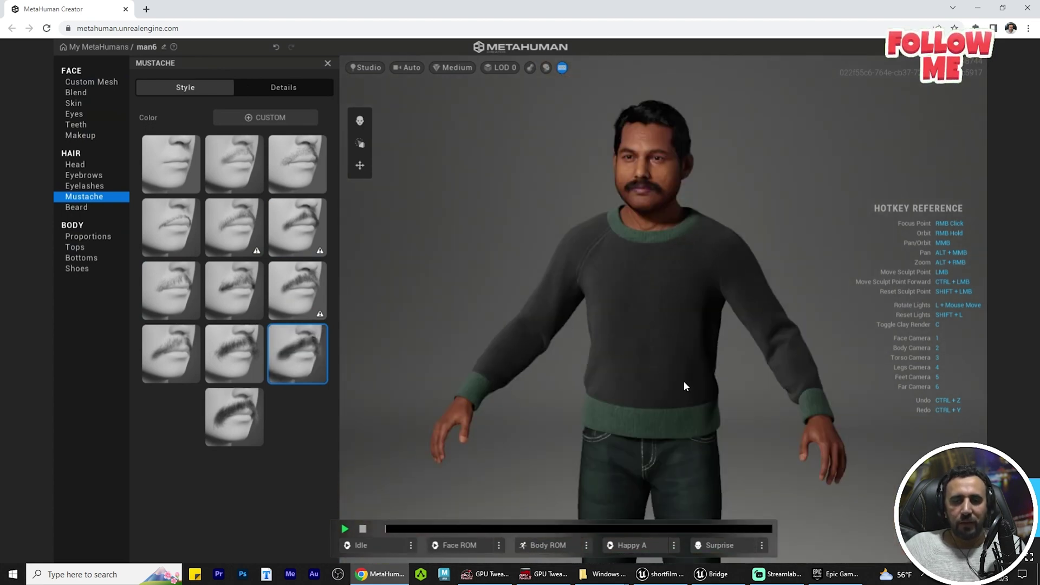
- Switch the bottoms to Cargo Pants and go back to My MetaHumans to open man7
{"action": "middle_click_drag", "start_coordinate": [683, 381], "coordinate": [644, 249]}
{"action": "key", "text": "2"}
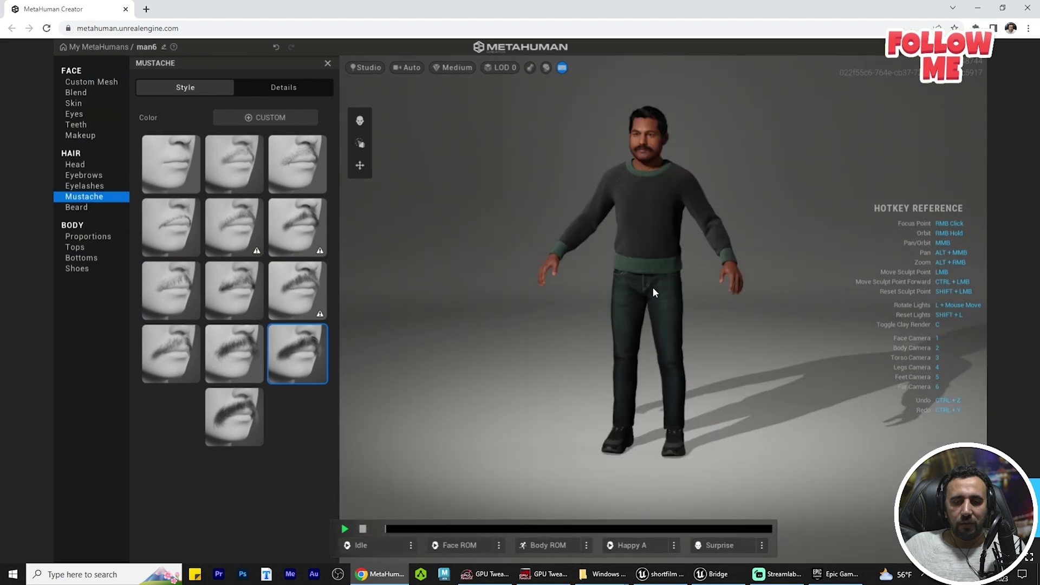
{"action": "left_click", "coordinate": [81, 268]}
{"action": "key", "text": "5"}
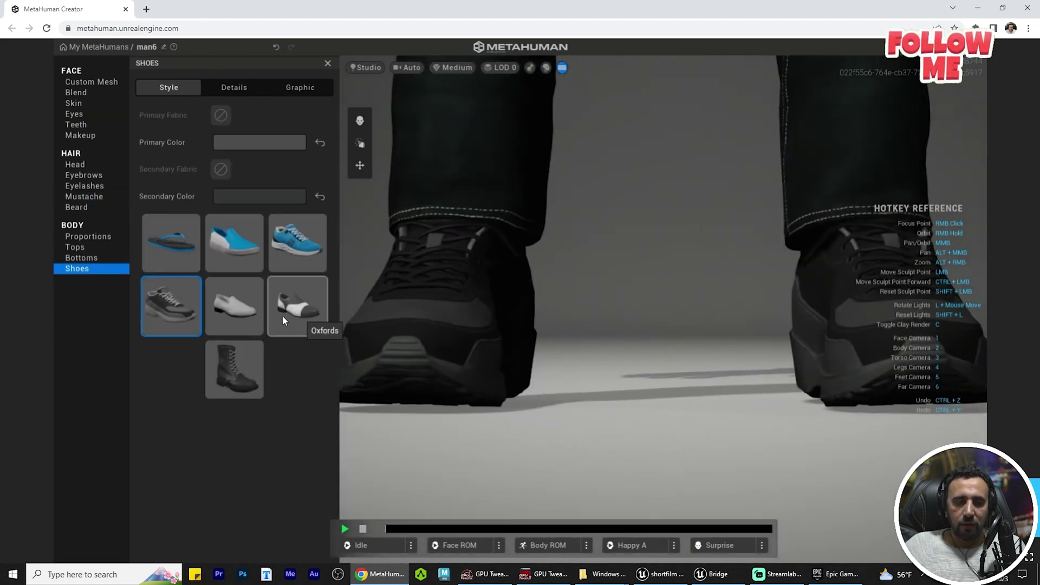
{"action": "scroll", "coordinate": [652, 389], "scroll_direction": "down", "scroll_amount": 5}
{"action": "right_click_drag", "start_coordinate": [680, 349], "coordinate": [784, 432]}
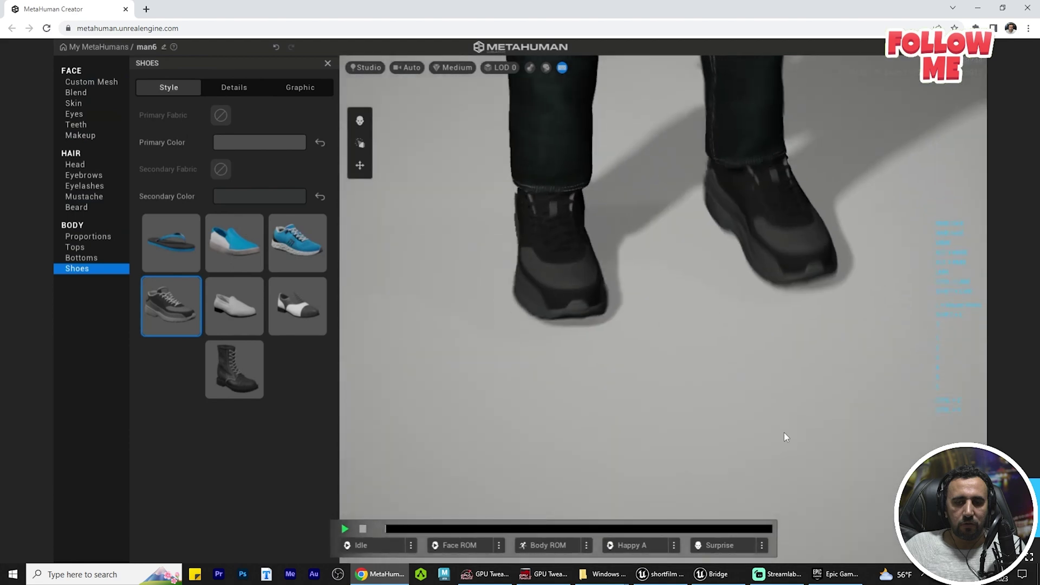
{"action": "left_click", "coordinate": [81, 258]}
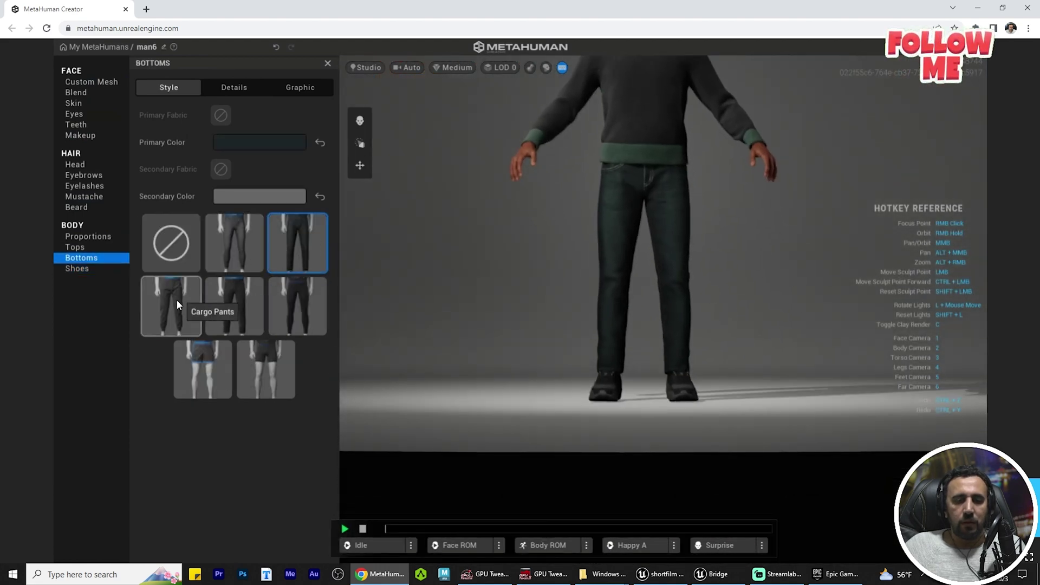
{"action": "left_click", "coordinate": [176, 299]}
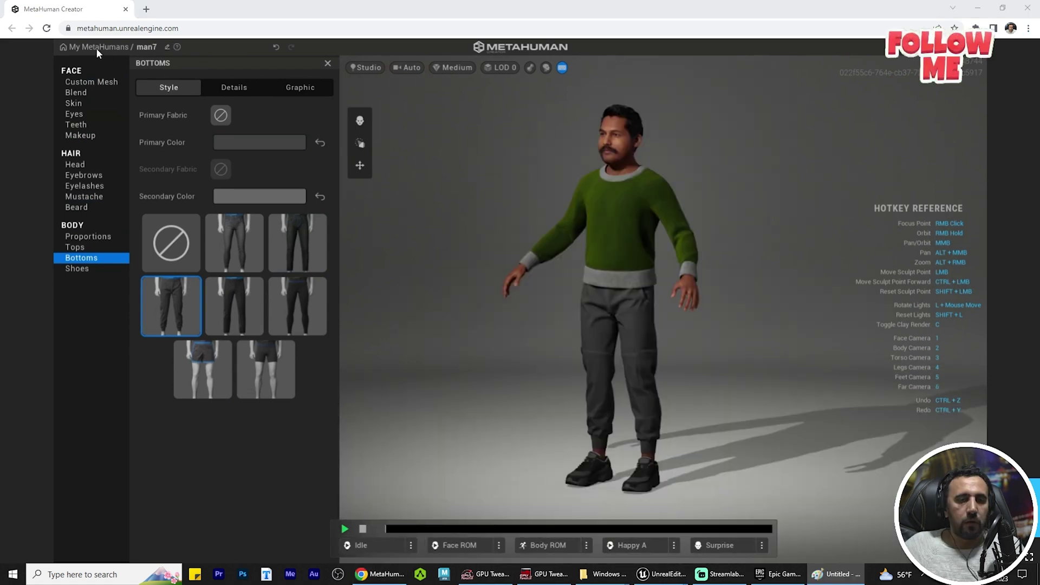
{"action": "left_click", "coordinate": [96, 47]}
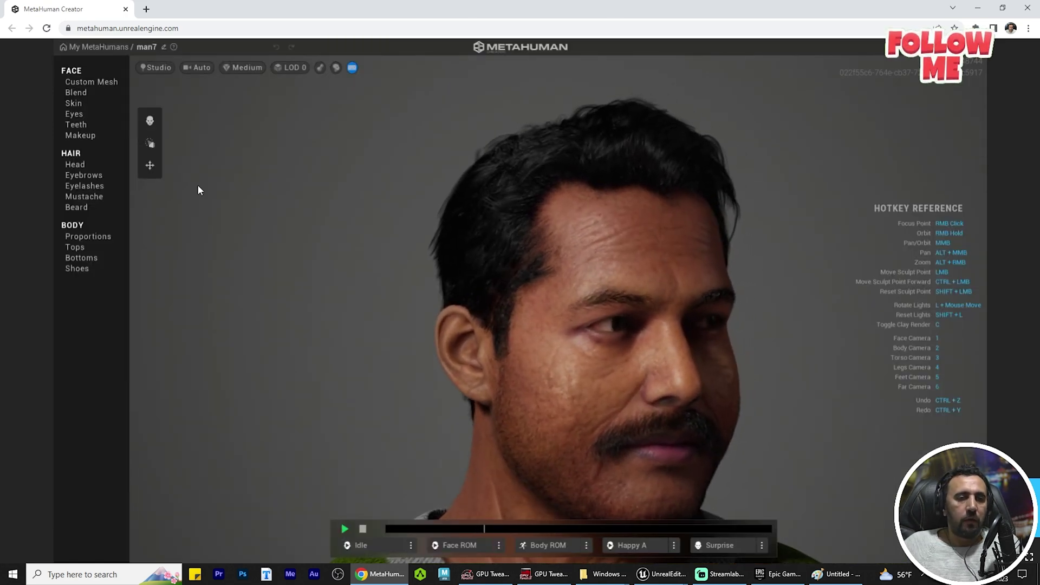
- Lighten man7's skin colour
{"action": "left_click", "coordinate": [81, 94]}
{"action": "left_click", "coordinate": [76, 103]}
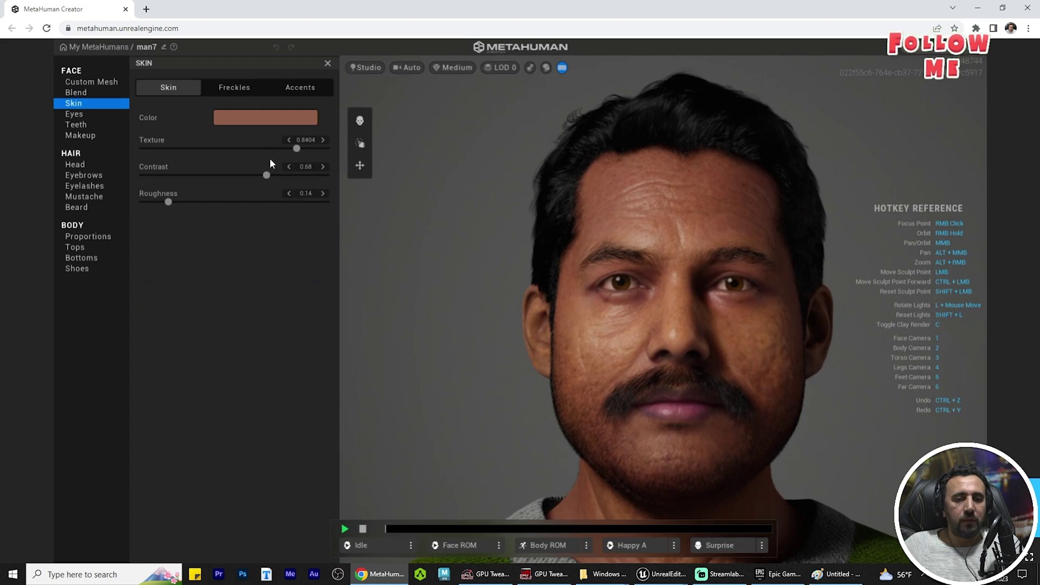
{"action": "left_click", "coordinate": [275, 123]}
{"action": "mouse_move", "coordinate": [305, 155]}
{"action": "left_mouse_down"}
{"action": "mouse_move", "coordinate": [300, 164]}
{"action": "mouse_move", "coordinate": [310, 162]}
{"action": "left_mouse_up"}
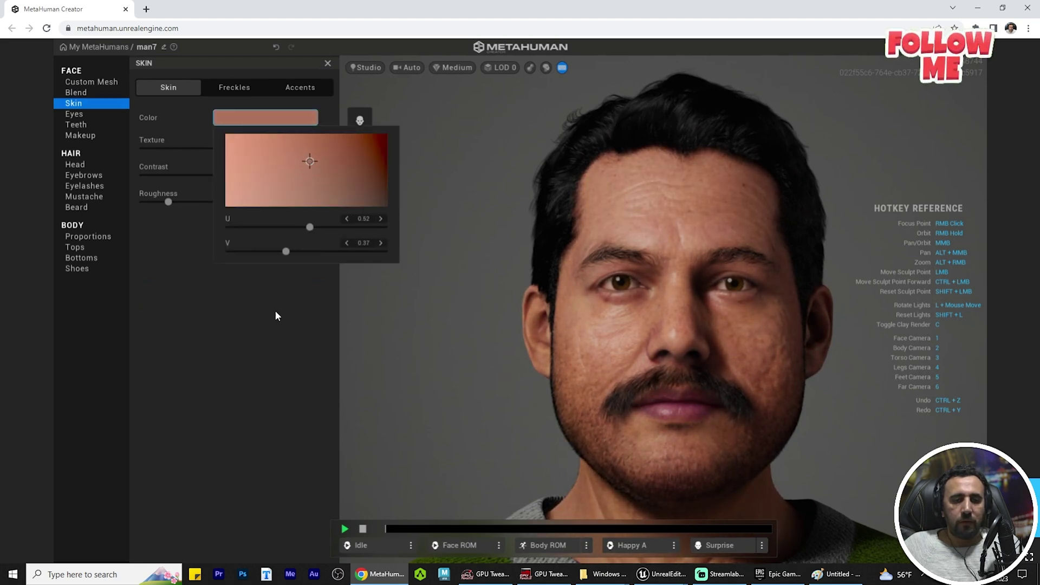
- Raise the skin roughness to 0.55
{"action": "left_click_drag", "start_coordinate": [166, 203], "coordinate": [128, 206]}
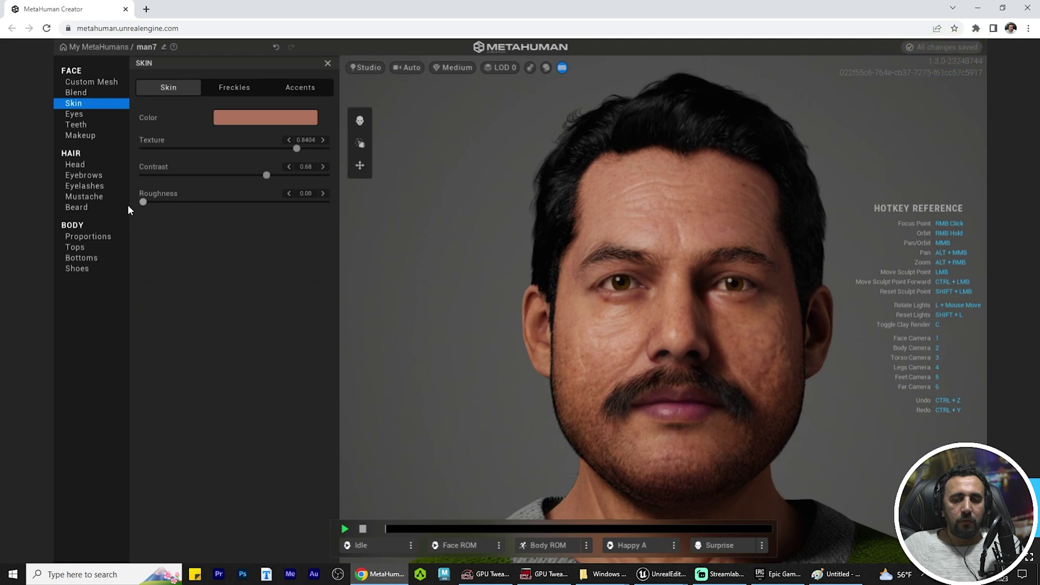
{"action": "left_click", "coordinate": [219, 202]}
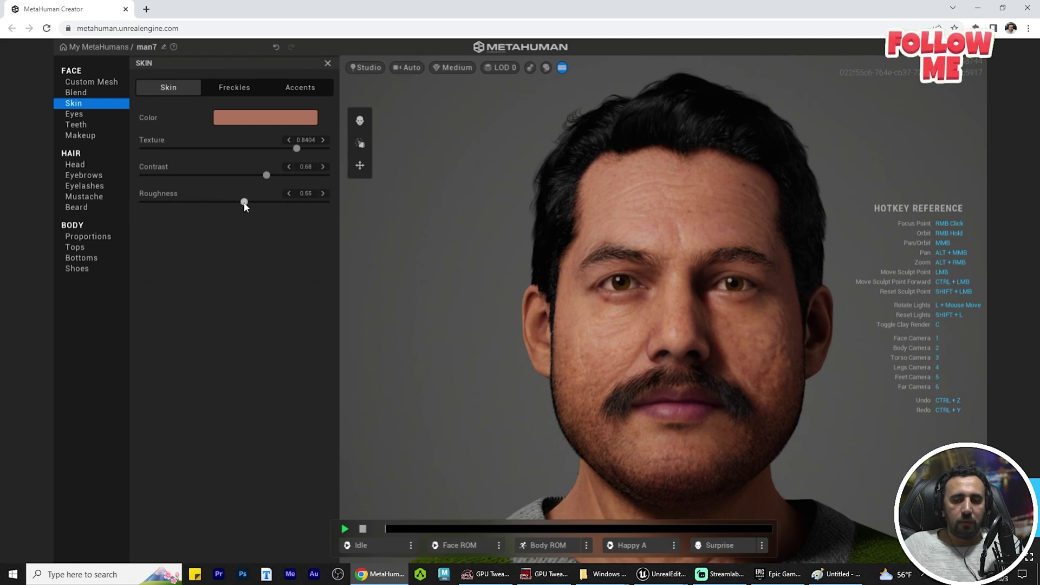
{"action": "left_click", "coordinate": [75, 116]}
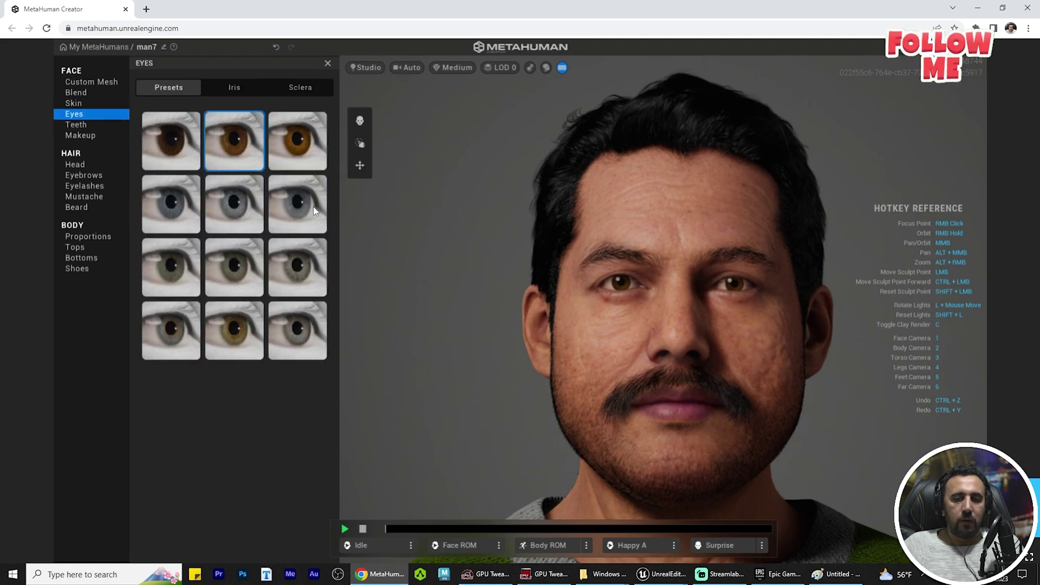
{"action": "scroll", "coordinate": [723, 381], "scroll_direction": "down", "scroll_amount": 5}
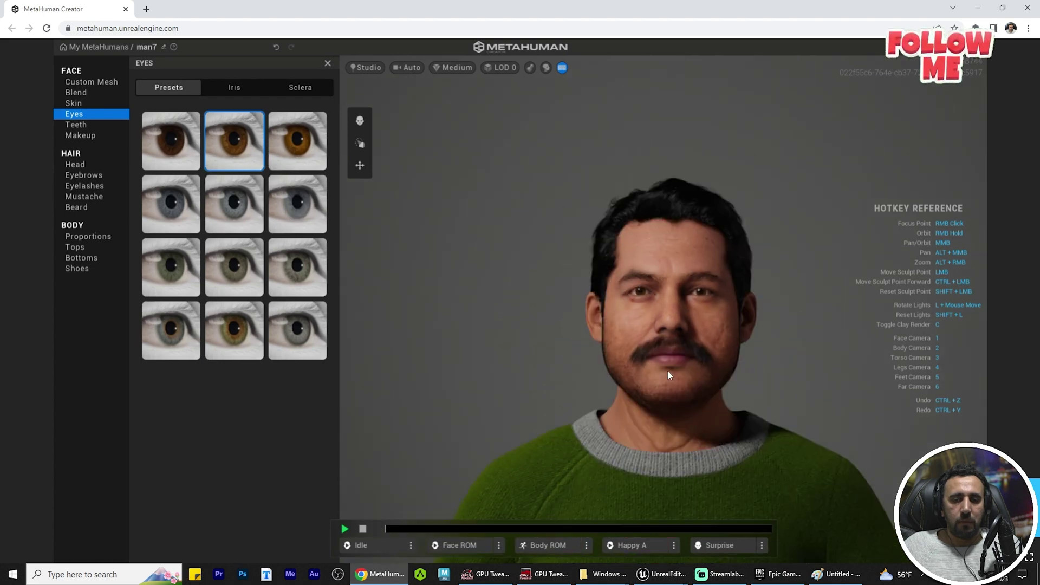
{"action": "right_click_drag", "start_coordinate": [667, 371], "coordinate": [690, 408]}
{"action": "scroll", "coordinate": [690, 407], "scroll_direction": "up", "scroll_amount": 3}
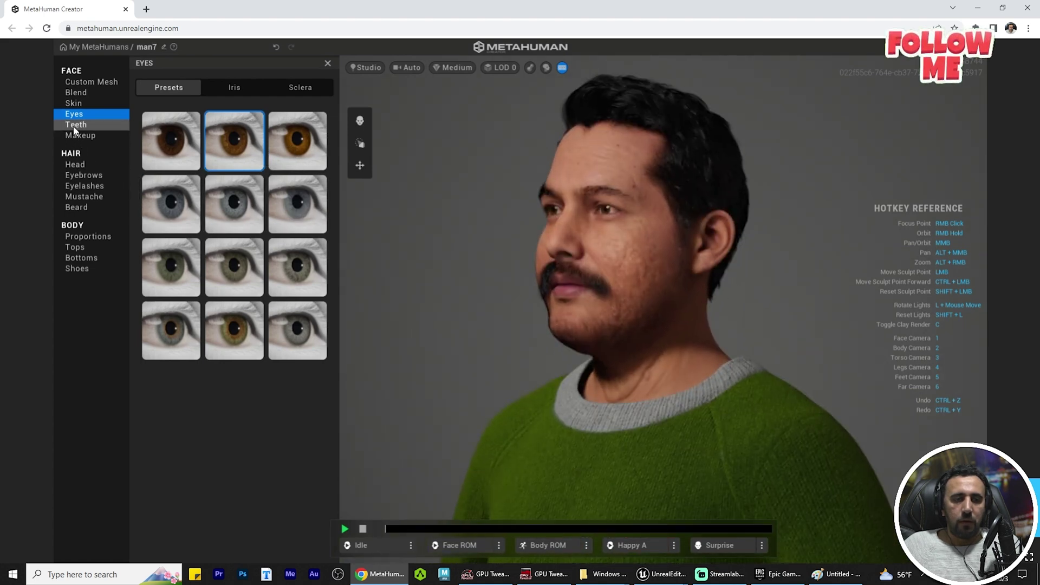
- Give man7 the balding Short Receding hairstyle
{"action": "left_click", "coordinate": [76, 126]}
{"action": "left_click", "coordinate": [79, 136]}
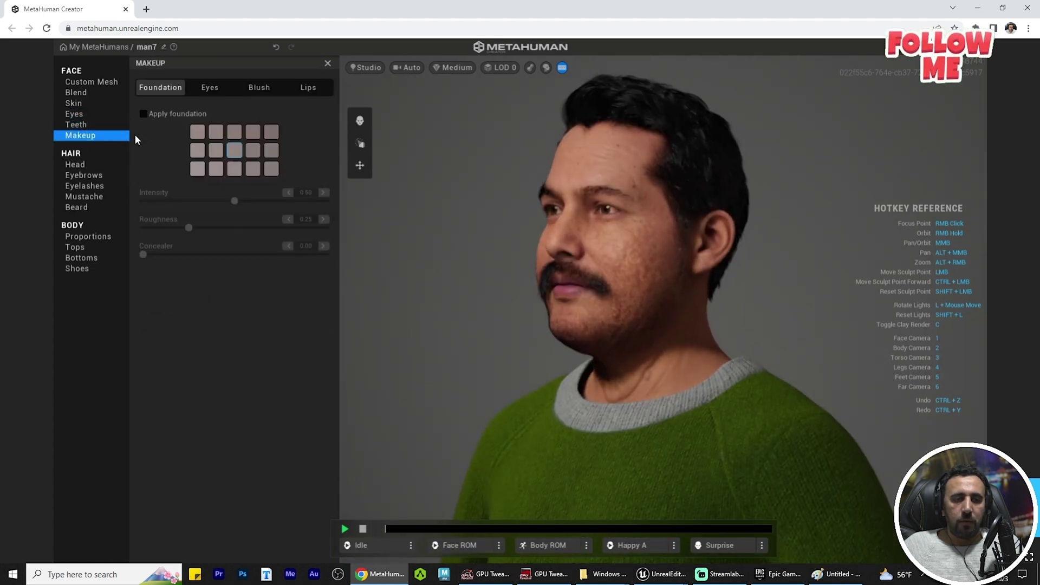
{"action": "left_click", "coordinate": [74, 164]}
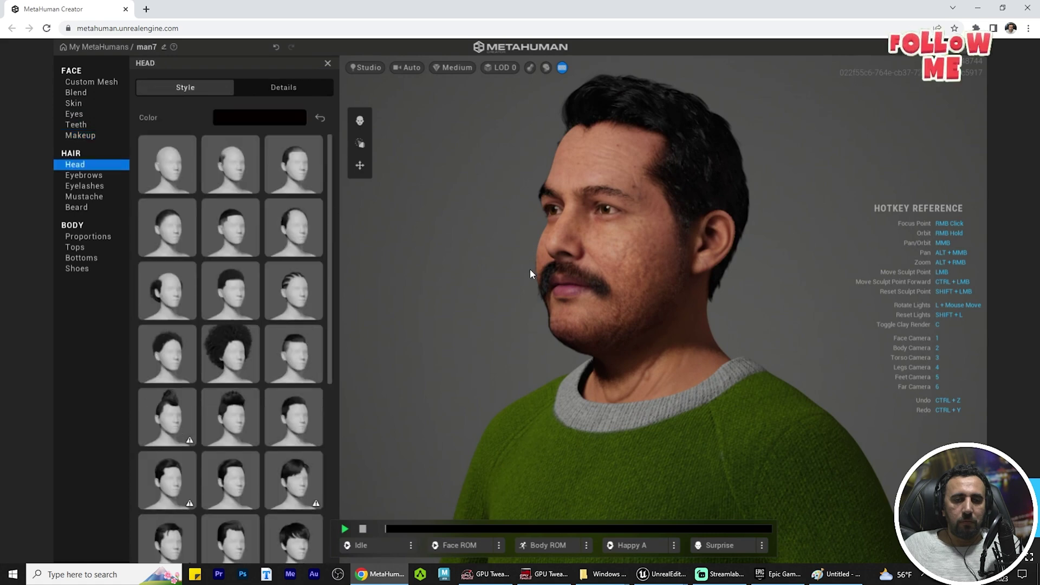
{"action": "left_click", "coordinate": [301, 225]}
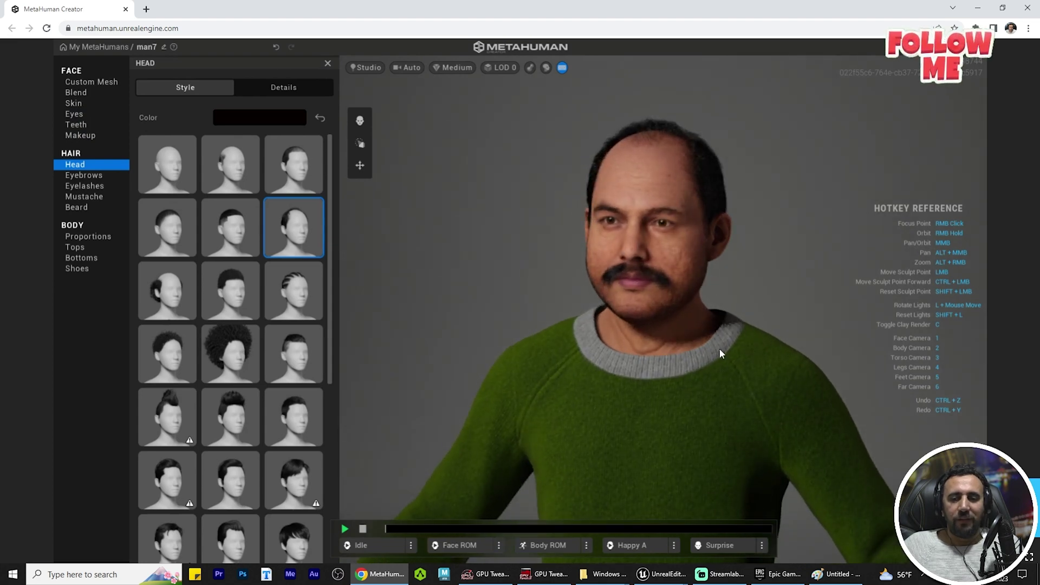
- Apply the fuller top-right eyebrow style
{"action": "left_click", "coordinate": [84, 175]}
{"action": "left_click", "coordinate": [292, 190]}
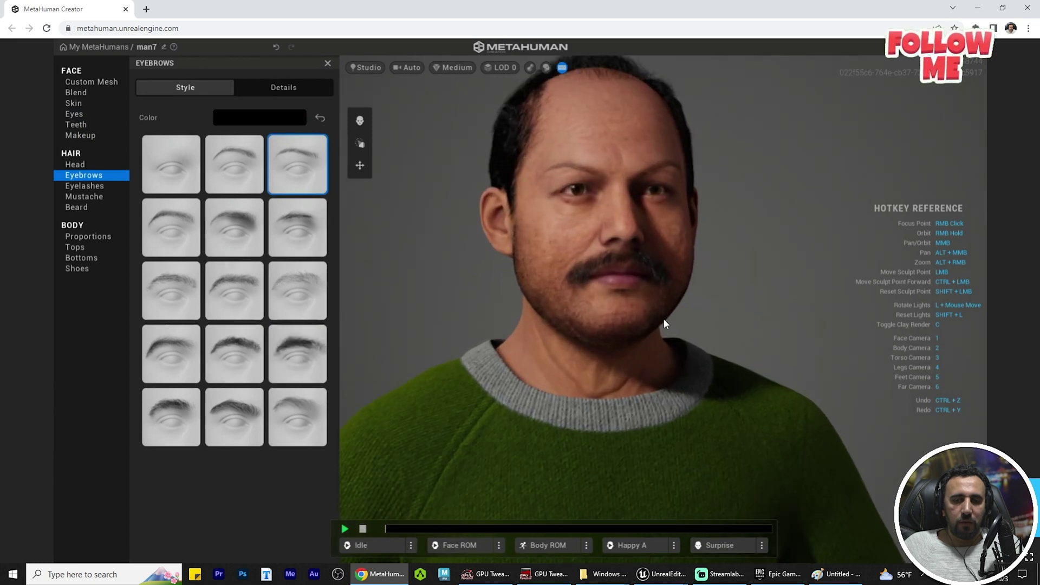
{"action": "right_click_drag", "start_coordinate": [664, 324], "coordinate": [347, 273]}
- Raise the skin texture detail slightly and frame the face up close
{"action": "left_click", "coordinate": [73, 104]}
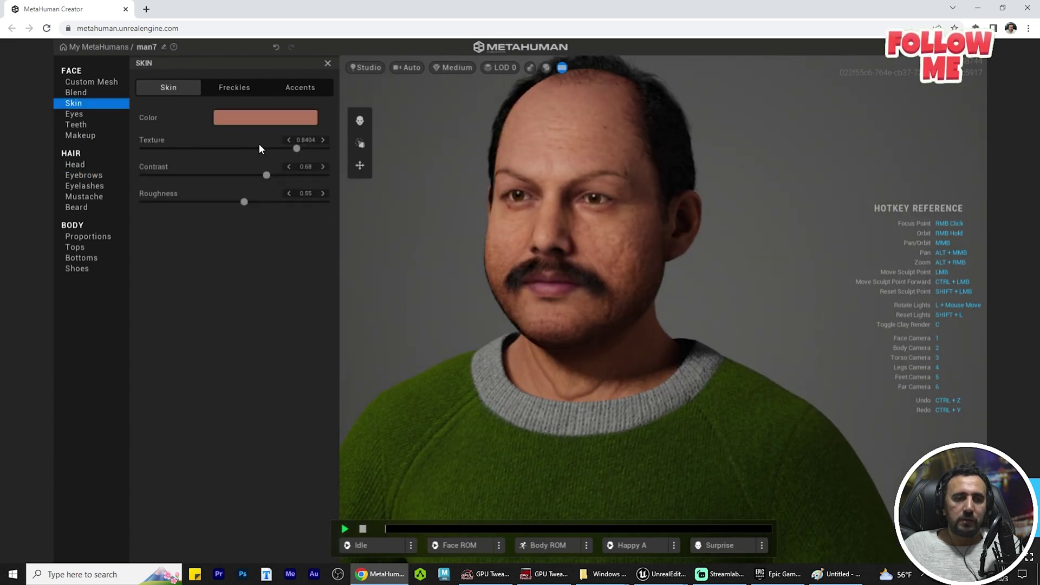
{"action": "left_click", "coordinate": [191, 152]}
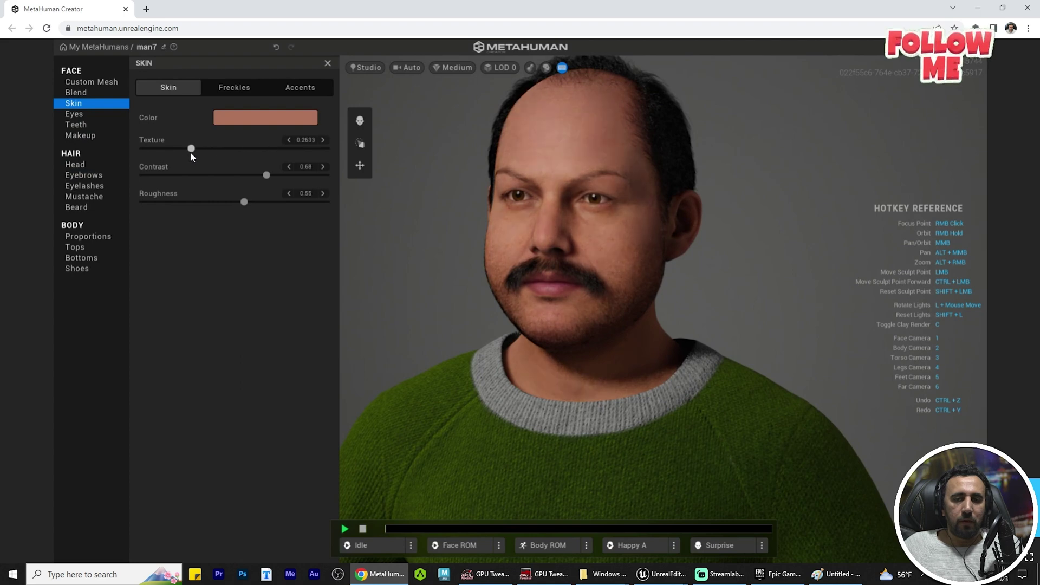
{"action": "left_click_drag", "start_coordinate": [194, 152], "coordinate": [254, 152]}
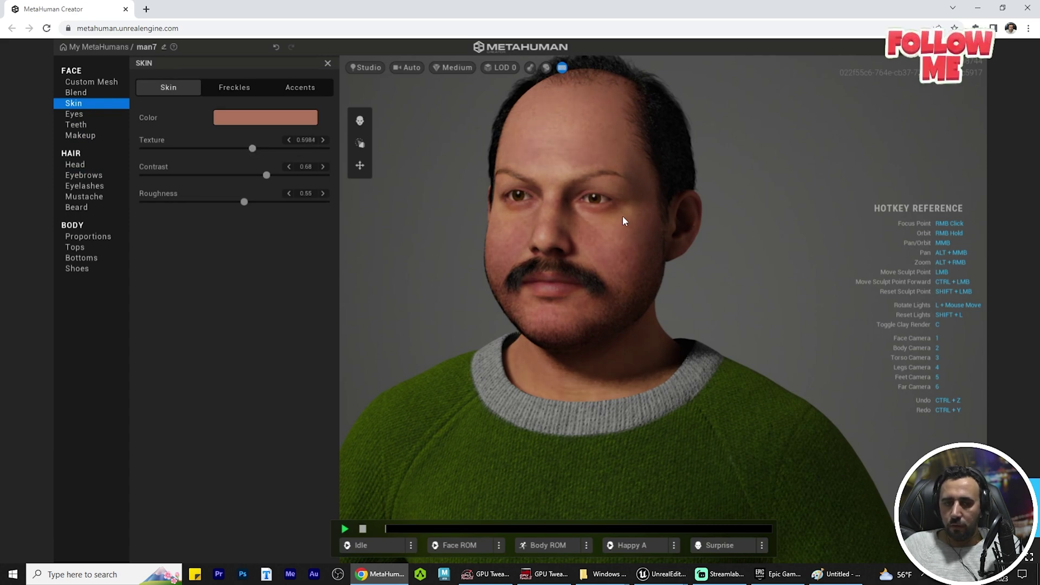
{"action": "right_click_drag", "start_coordinate": [620, 268], "coordinate": [697, 253]}
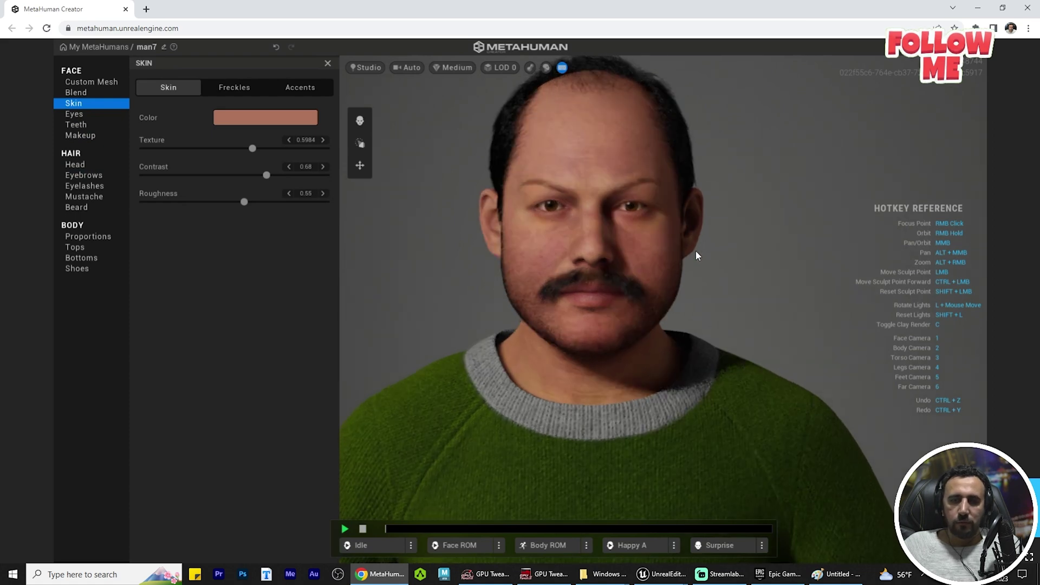
{"action": "right_click_drag", "start_coordinate": [653, 302], "coordinate": [837, 460], "text": "alt"}
{"action": "scroll", "coordinate": [645, 435], "scroll_direction": "down", "scroll_amount": 5}
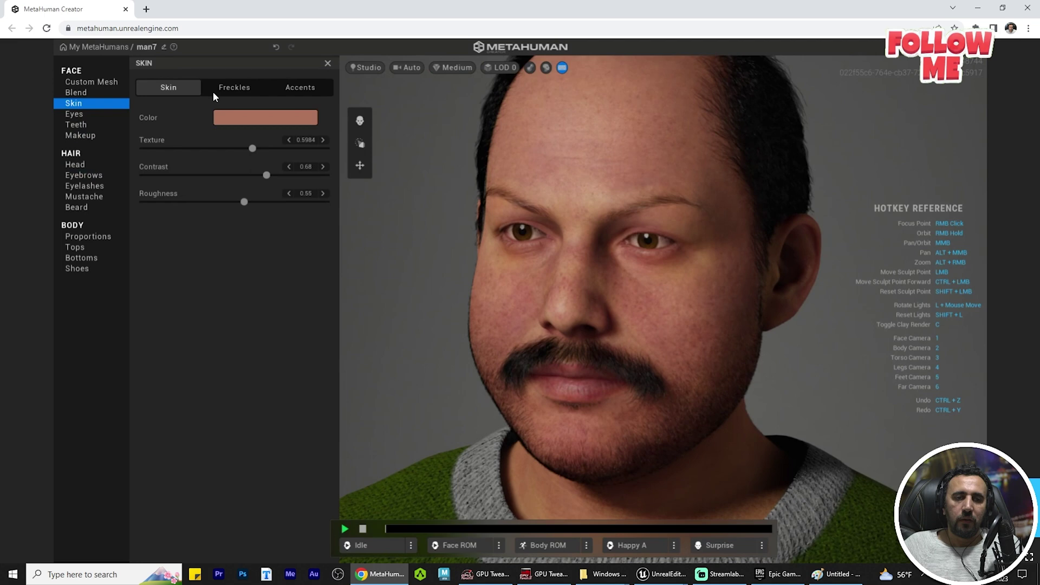
- Review the freckle settings, then lower the lower-face accent redness to -0.72
{"action": "left_click", "coordinate": [215, 91]}
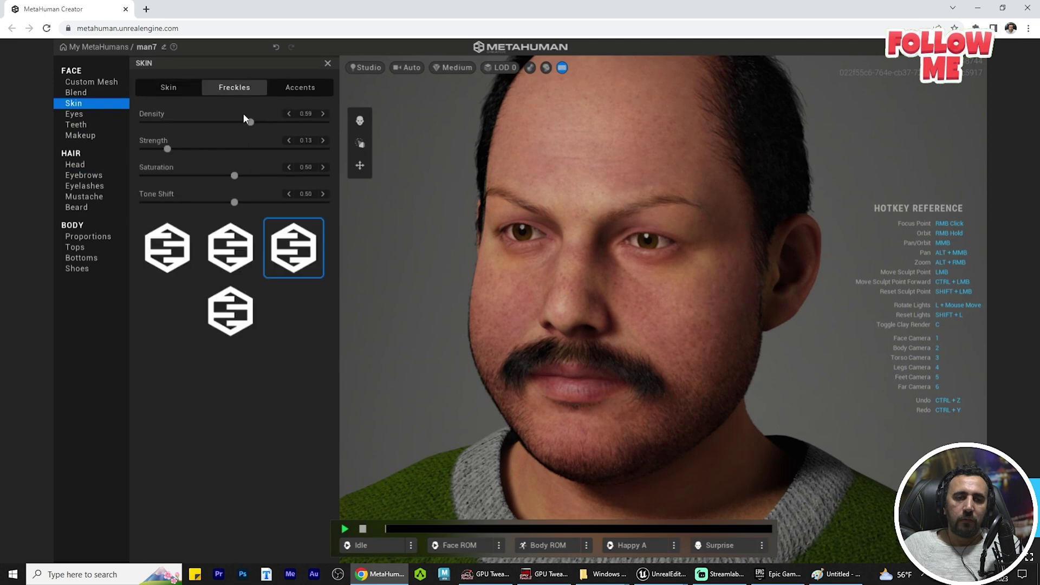
{"action": "scroll", "coordinate": [673, 319], "scroll_direction": "down", "scroll_amount": 3}
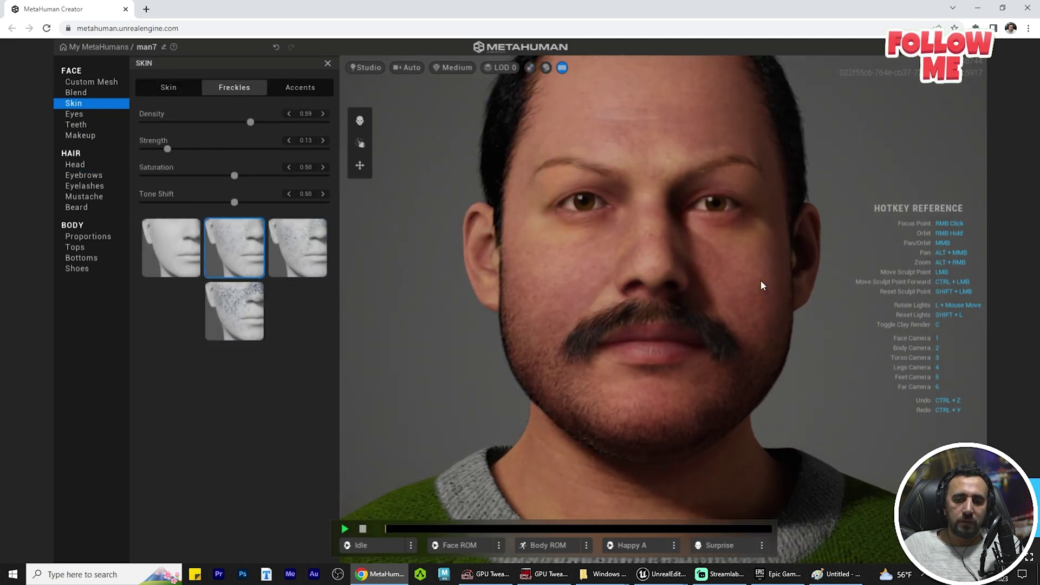
{"action": "left_click", "coordinate": [287, 87]}
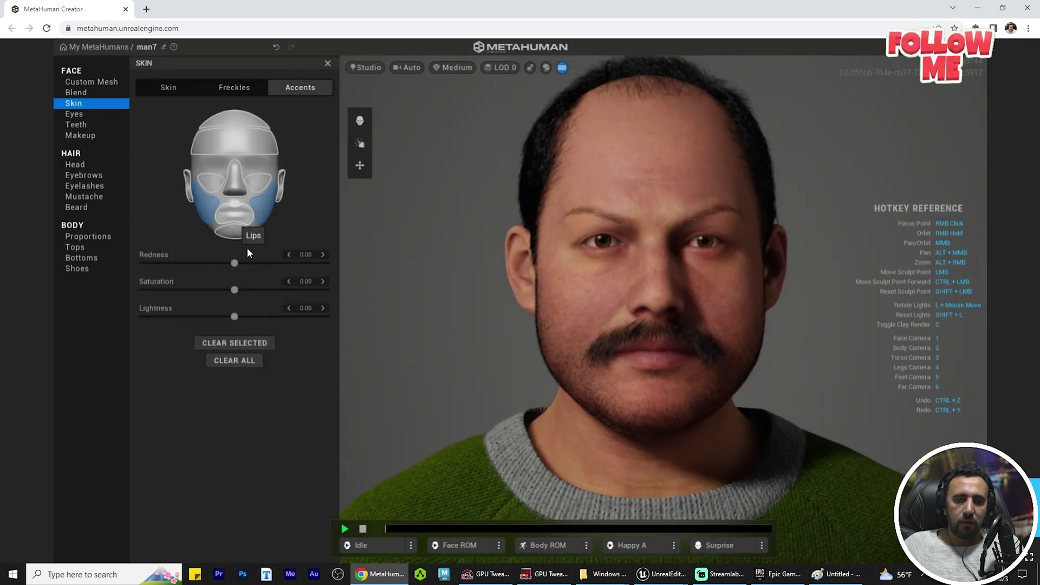
{"action": "left_click_drag", "start_coordinate": [234, 263], "coordinate": [169, 263]}
{"action": "right_click_drag", "start_coordinate": [667, 304], "coordinate": [696, 355]}
- Try a goatee beard style and inspect it from the side and in profile
{"action": "scroll", "coordinate": [377, 264], "scroll_direction": "down", "scroll_amount": 3}
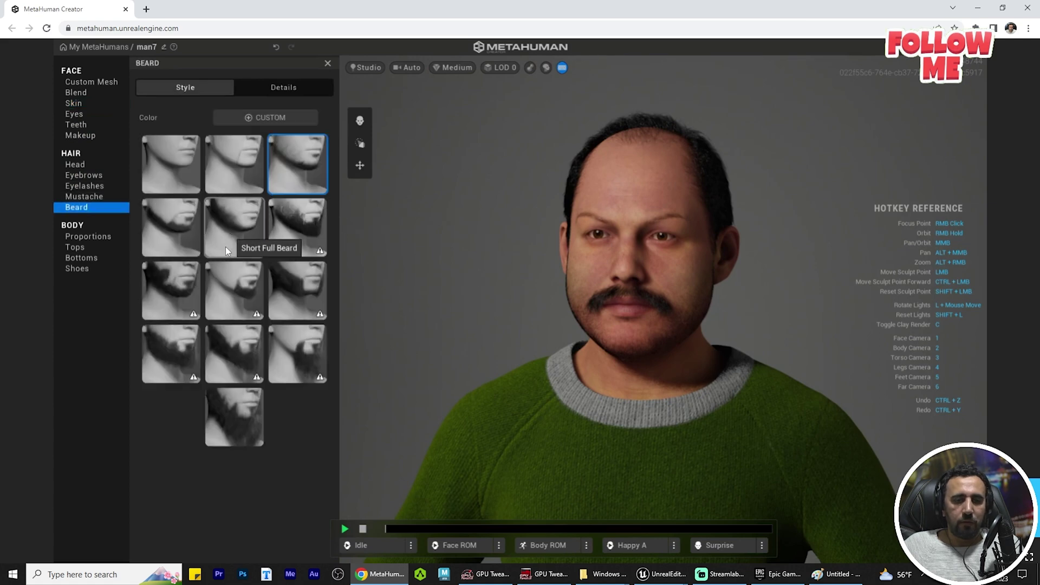
{"action": "left_click", "coordinate": [237, 285]}
{"action": "scroll", "coordinate": [763, 290], "scroll_direction": "down", "scroll_amount": 3}
{"action": "mouse_move", "coordinate": [606, 271]}
{"action": "right_mouse_down"}
{"action": "mouse_move", "coordinate": [773, 372]}
{"action": "mouse_move", "coordinate": [762, 365]}
{"action": "right_mouse_up"}
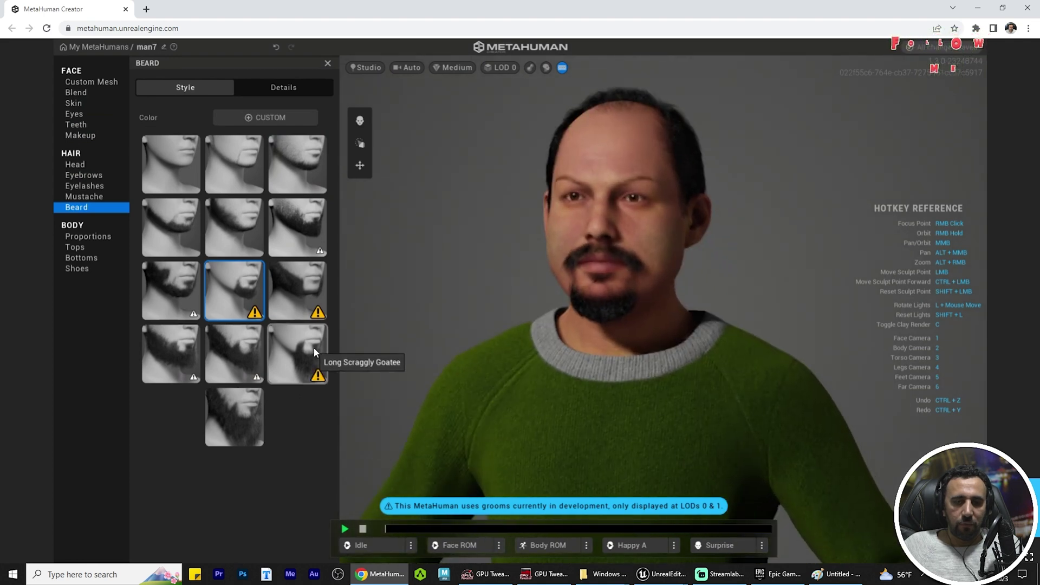
{"action": "right_click_drag", "start_coordinate": [590, 281], "coordinate": [466, 287]}
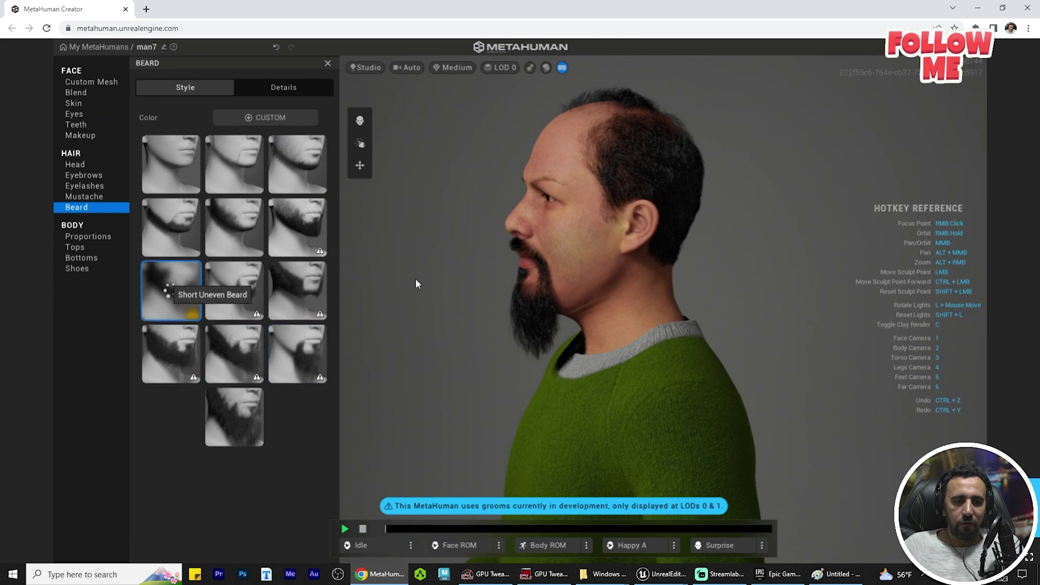
{"action": "right_click_drag", "start_coordinate": [576, 320], "coordinate": [271, 239]}
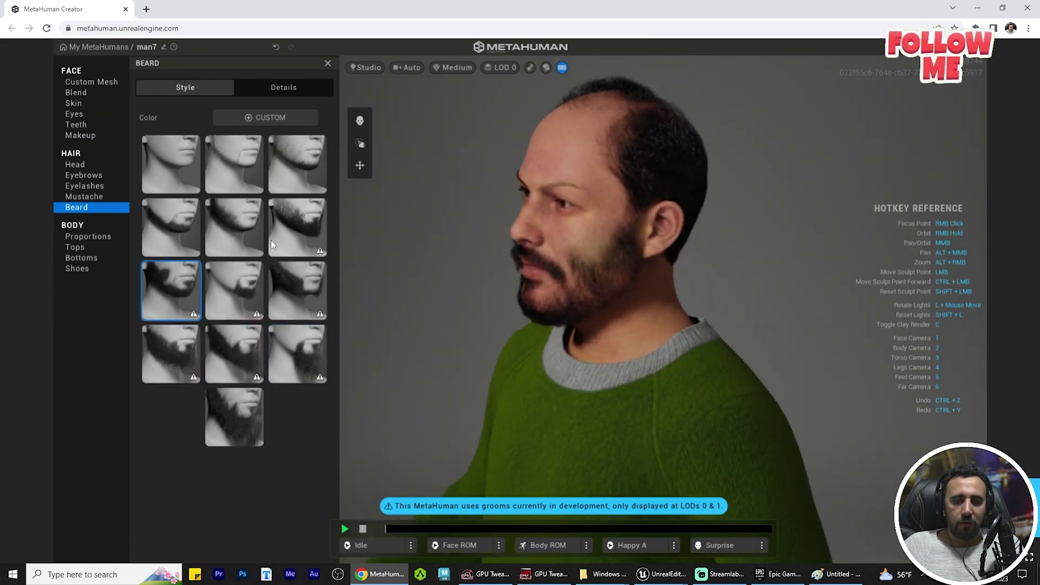
- Try the Short Curly Beard, then settle on the Short Full Beard
{"action": "left_click", "coordinate": [313, 228]}
{"action": "right_click_drag", "start_coordinate": [662, 311], "coordinate": [625, 368]}
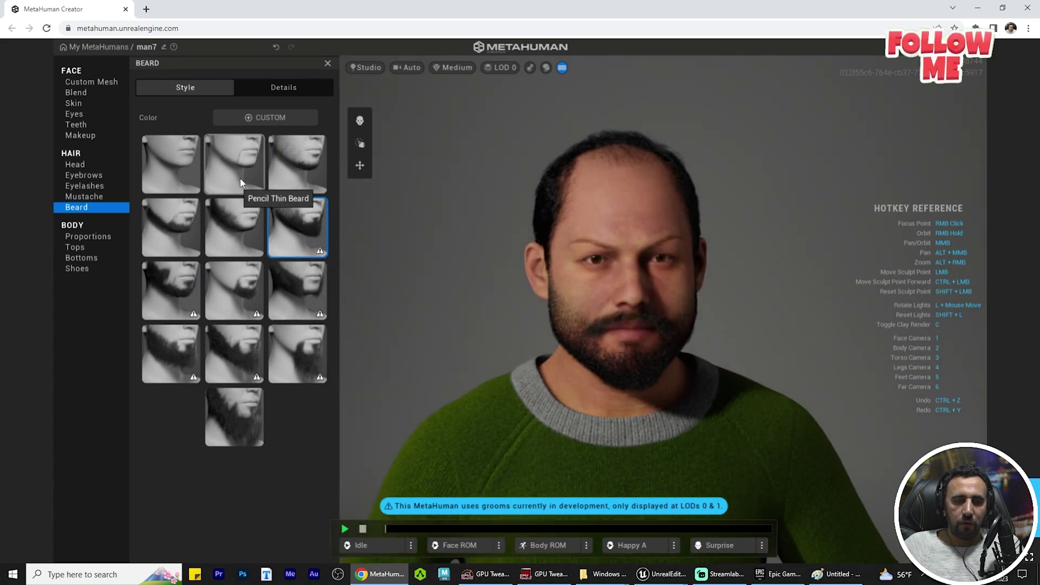
{"action": "right_click_drag", "start_coordinate": [520, 315], "coordinate": [620, 299]}
{"action": "scroll", "coordinate": [416, 183], "scroll_direction": "down", "scroll_amount": 4}
{"action": "right_click_drag", "start_coordinate": [775, 286], "coordinate": [628, 292]}
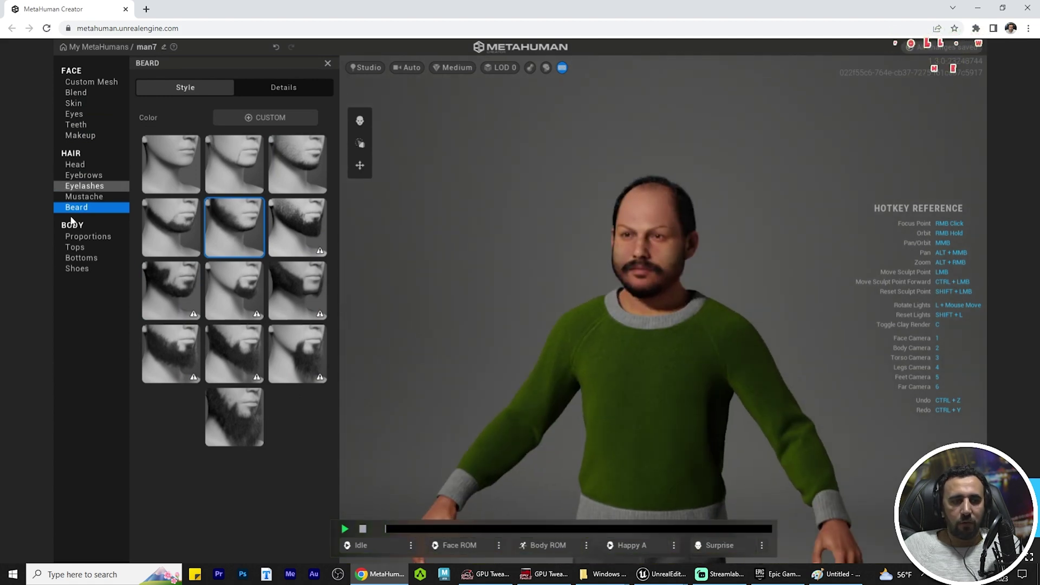
- Switch to a heavier, rounder body type and set head scale to 1.00
{"action": "left_click", "coordinate": [81, 236]}
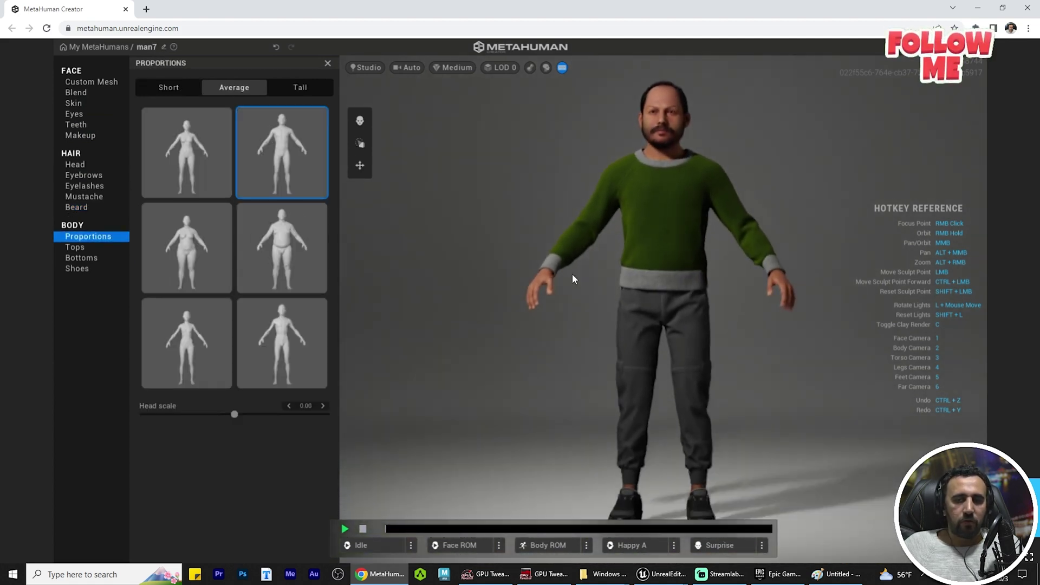
{"action": "scroll", "coordinate": [618, 276], "scroll_direction": "up", "scroll_amount": 3}
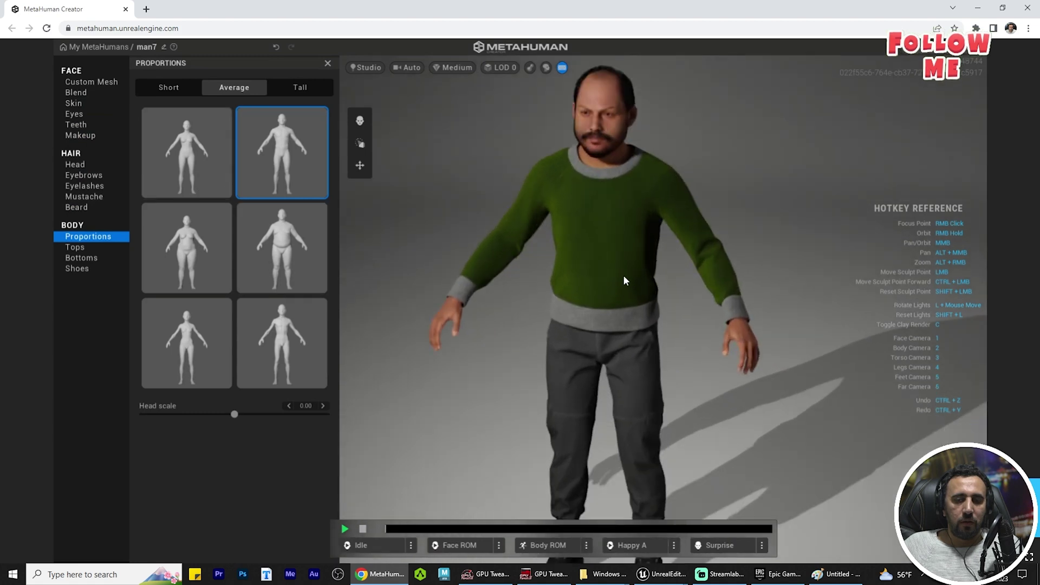
{"action": "right_click_drag", "start_coordinate": [623, 281], "coordinate": [627, 324]}
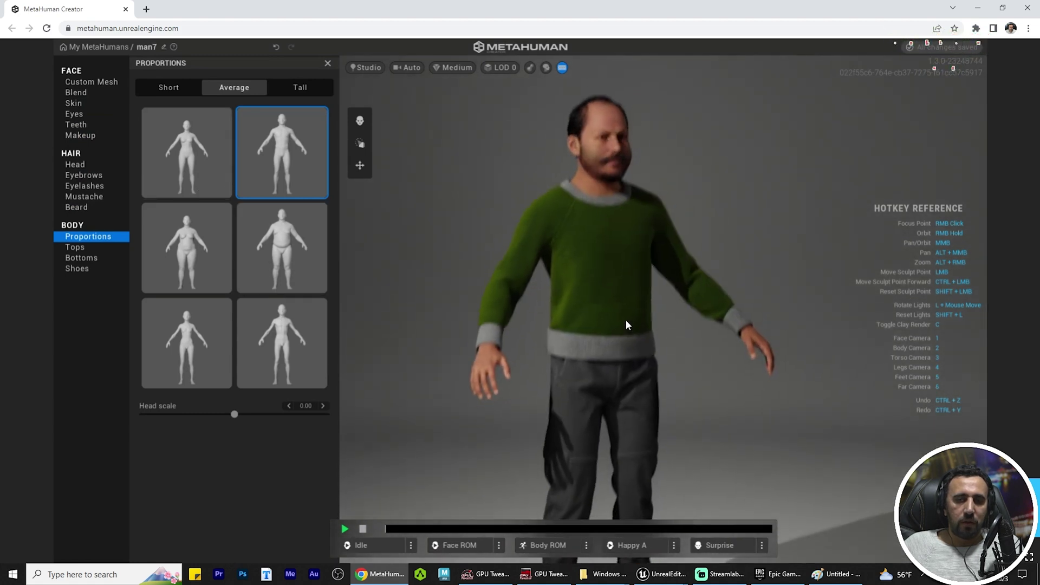
{"action": "left_click", "coordinate": [302, 245]}
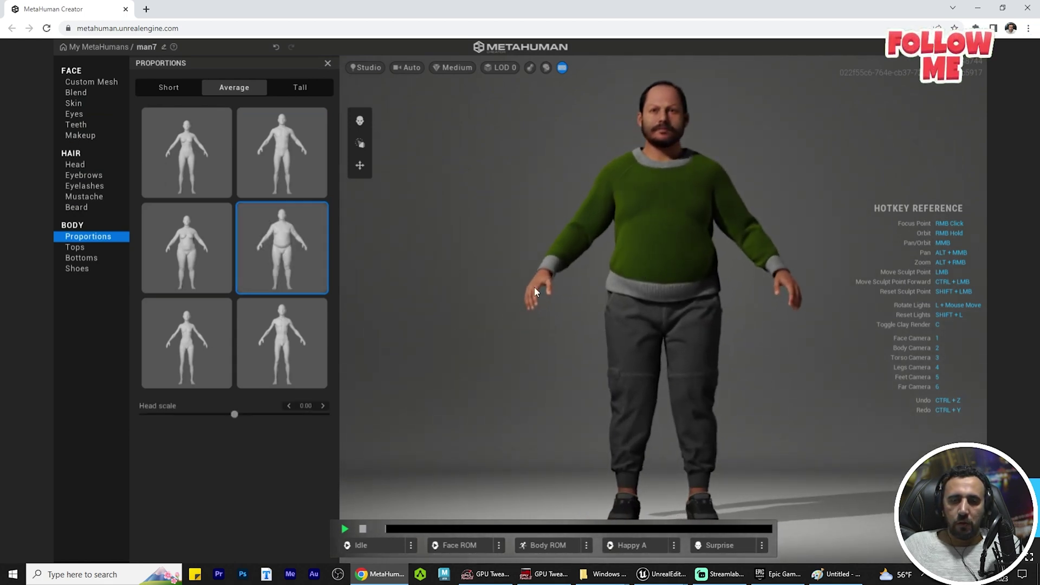
{"action": "left_click_drag", "start_coordinate": [234, 414], "coordinate": [387, 415]}
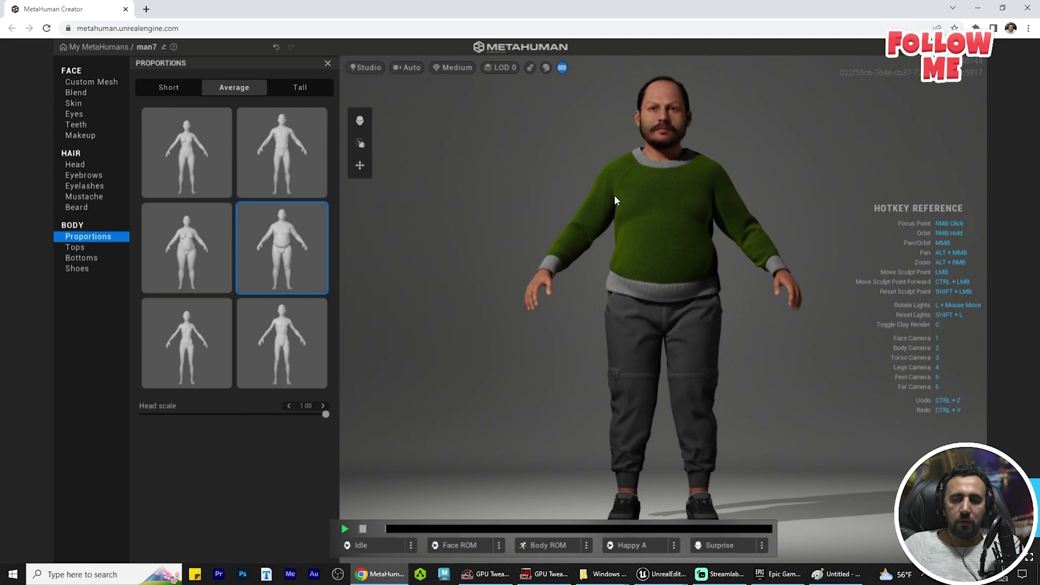
{"action": "right_click_drag", "start_coordinate": [614, 196], "coordinate": [739, 327]}
{"action": "scroll", "coordinate": [665, 353], "scroll_direction": "up", "scroll_amount": 5}
{"action": "middle_click_drag", "start_coordinate": [665, 353], "coordinate": [783, 409]}
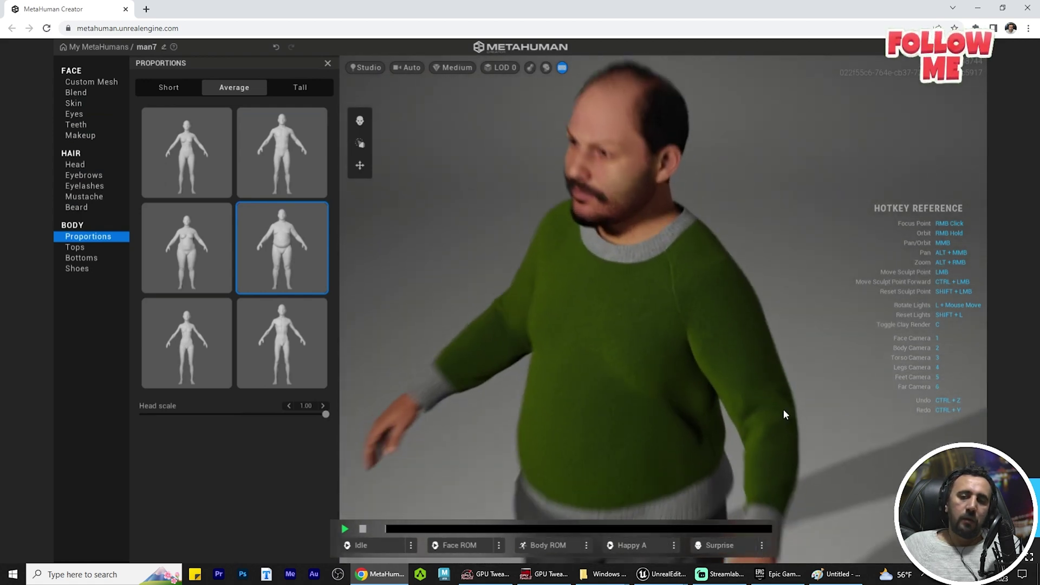
{"action": "right_click_drag", "start_coordinate": [784, 410], "coordinate": [607, 341]}
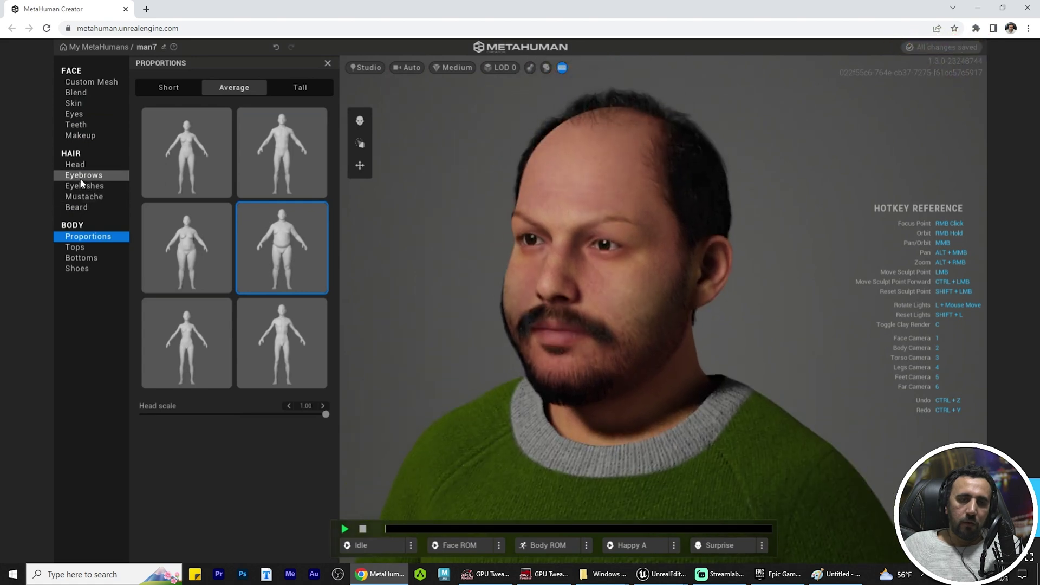
- Apply Medium Flat Thick eyebrows and bring up the Tops clothing options
{"action": "left_click", "coordinate": [82, 174]}
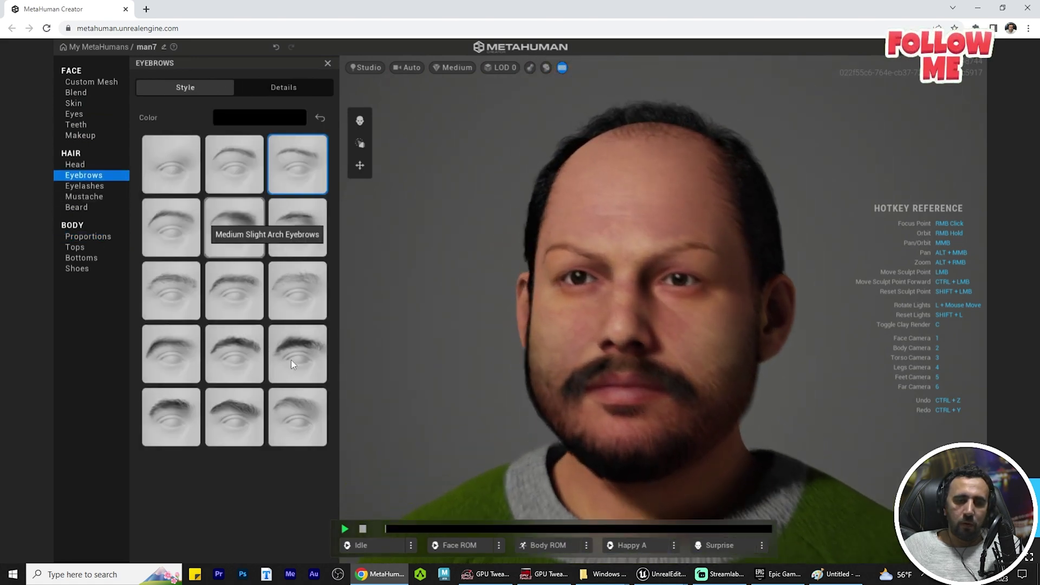
{"action": "left_click", "coordinate": [290, 359]}
{"action": "right_click_drag", "start_coordinate": [680, 325], "coordinate": [654, 402]}
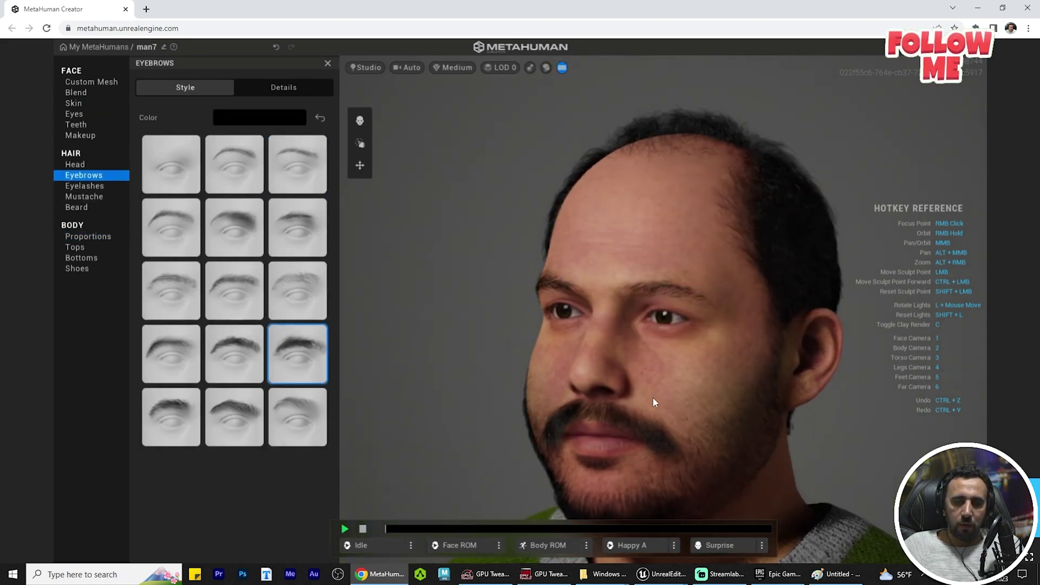
{"action": "left_click", "coordinate": [81, 257]}
{"action": "left_click", "coordinate": [75, 247]}
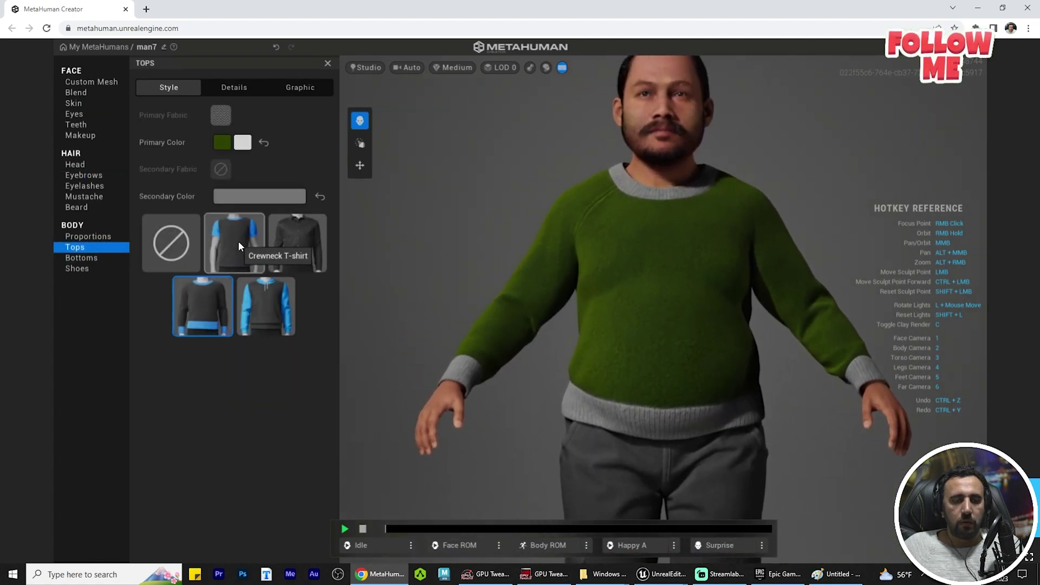
- Swap the sweater for the Crewneck T-shirt with a plaid fabric
{"action": "left_click", "coordinate": [238, 240]}
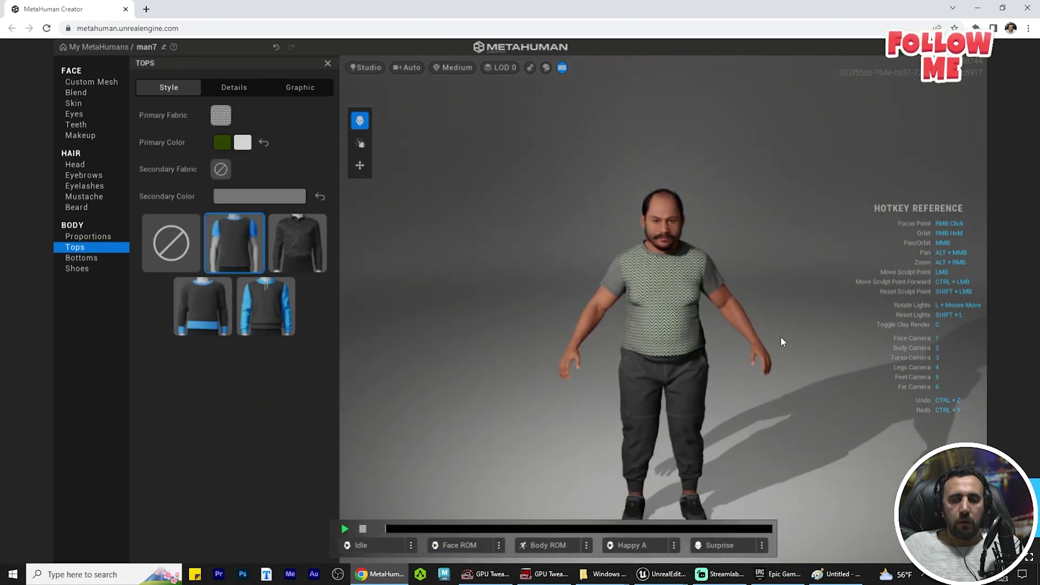
{"action": "scroll", "coordinate": [783, 352], "scroll_direction": "up", "scroll_amount": 4}
{"action": "left_click", "coordinate": [222, 115]}
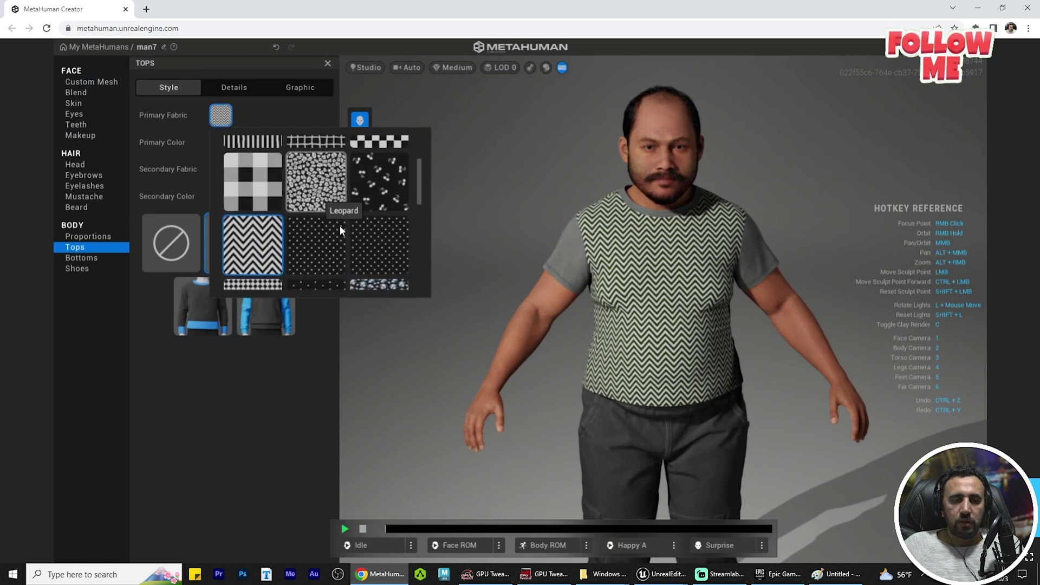
{"action": "scroll", "coordinate": [340, 226], "scroll_direction": "down", "scroll_amount": 5}
{"action": "scroll", "coordinate": [384, 253], "scroll_direction": "down", "scroll_amount": 1}
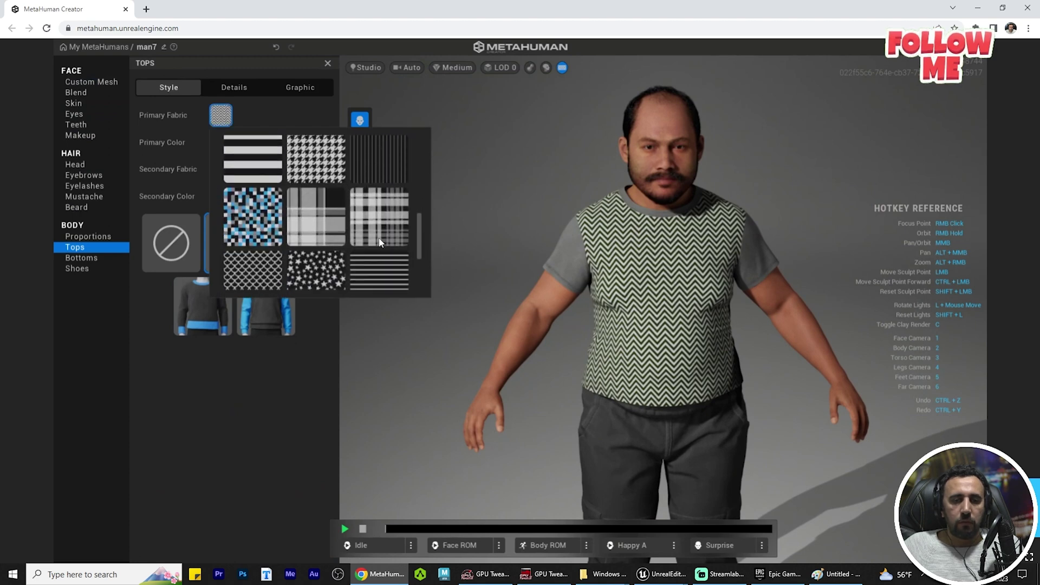
{"action": "left_click", "coordinate": [378, 224]}
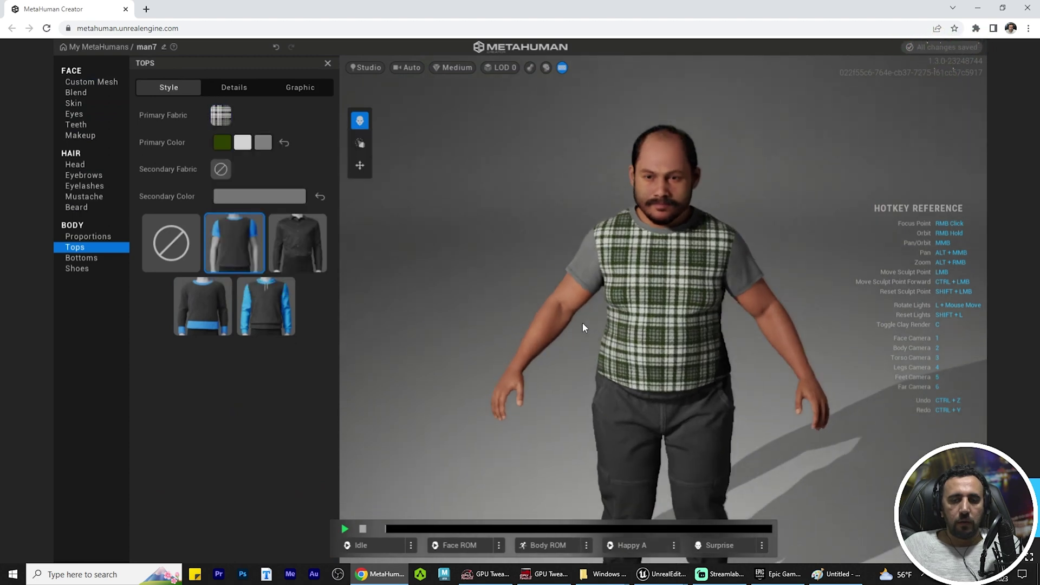
{"action": "left_click", "coordinate": [213, 114]}
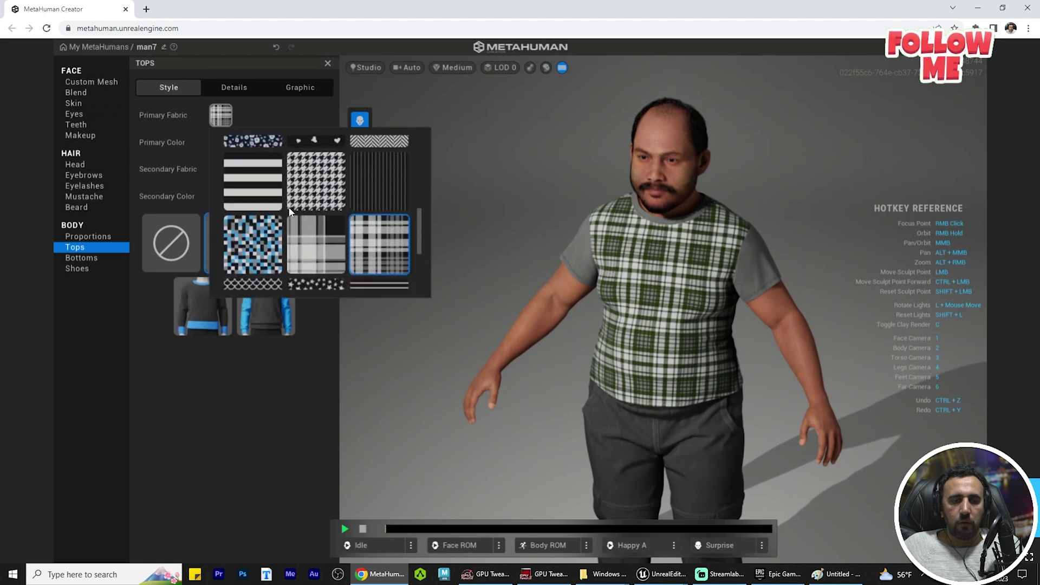
{"action": "left_click", "coordinate": [324, 244]}
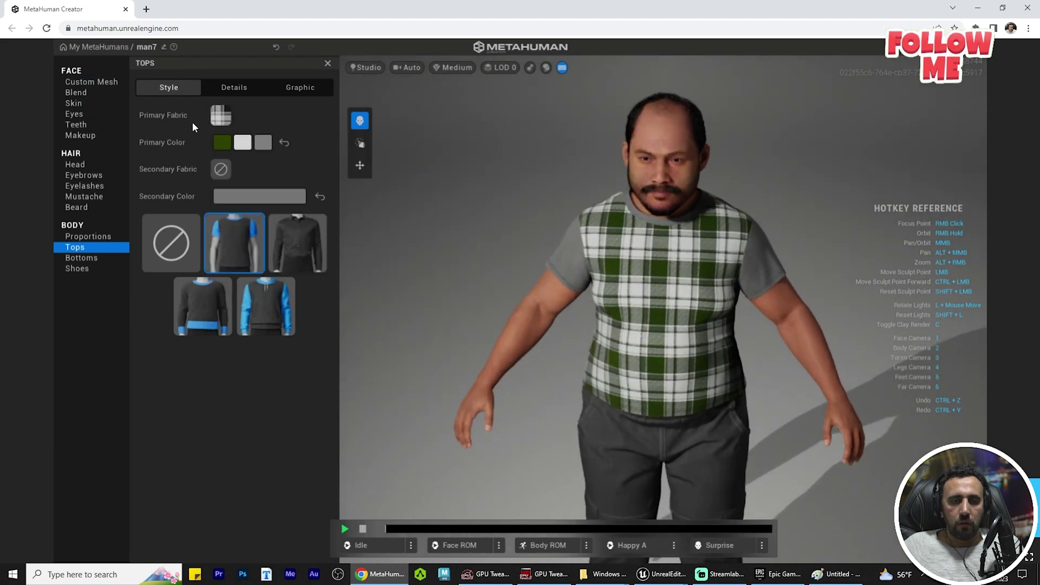
- Recolour the plaid with a black first colour and a grey second colour
{"action": "left_click", "coordinate": [222, 142]}
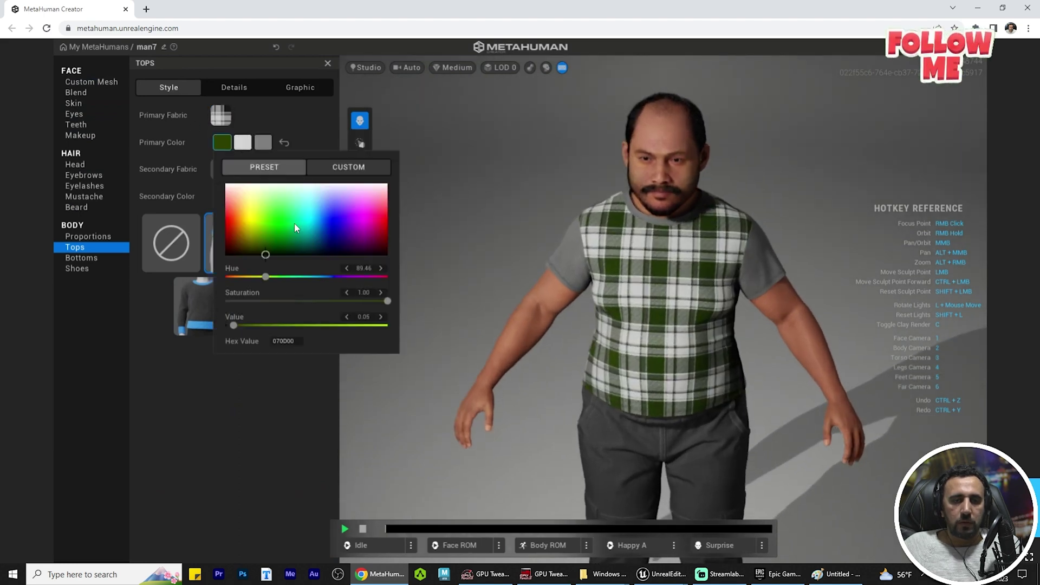
{"action": "mouse_move", "coordinate": [294, 223]}
{"action": "left_mouse_down"}
{"action": "mouse_move", "coordinate": [273, 198]}
{"action": "mouse_move", "coordinate": [433, 147]}
{"action": "left_mouse_up"}
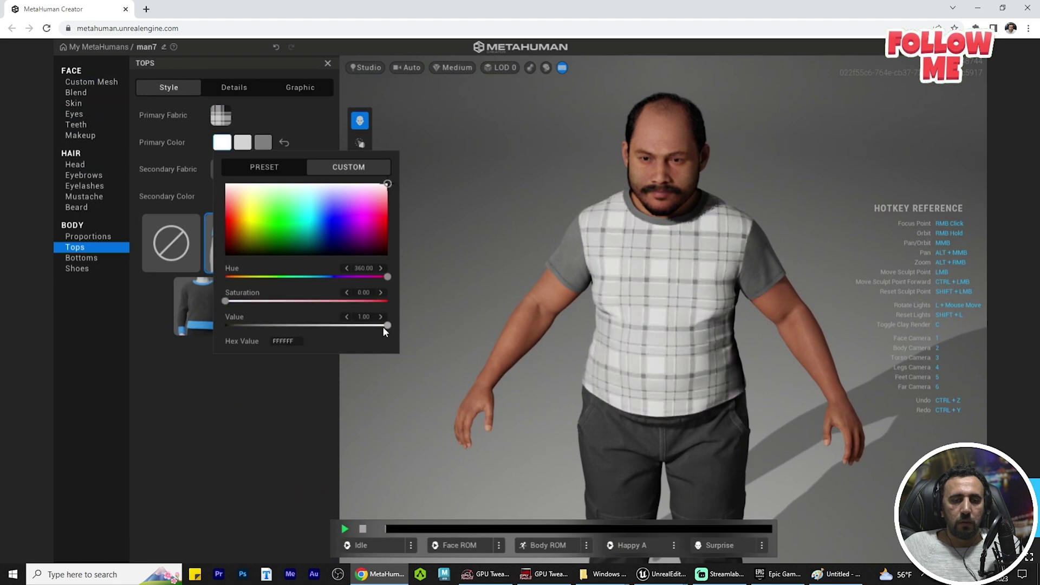
{"action": "left_click_drag", "start_coordinate": [382, 326], "coordinate": [219, 330]}
{"action": "left_click", "coordinate": [522, 235]}
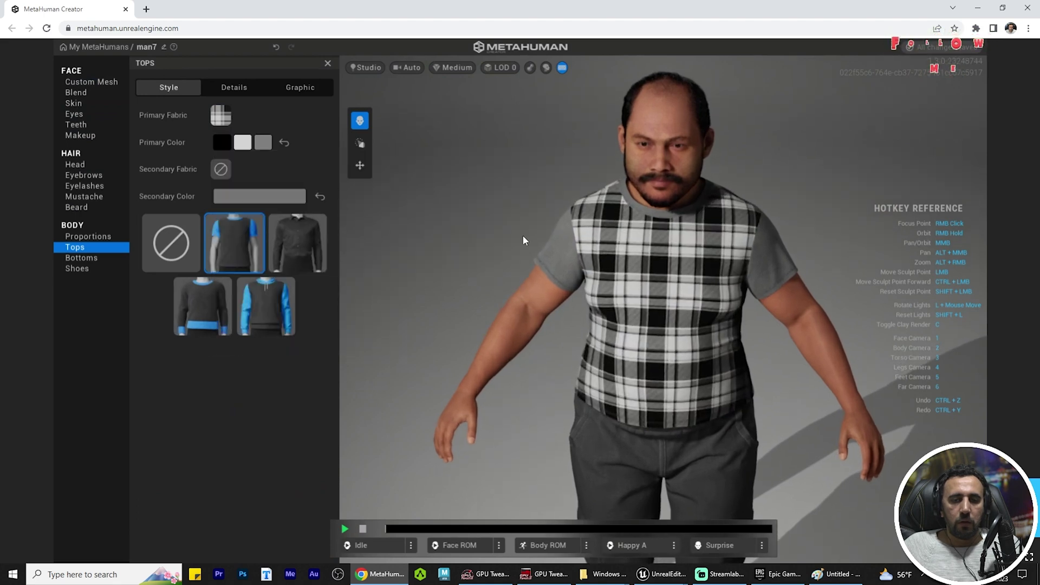
{"action": "left_click", "coordinate": [244, 146]}
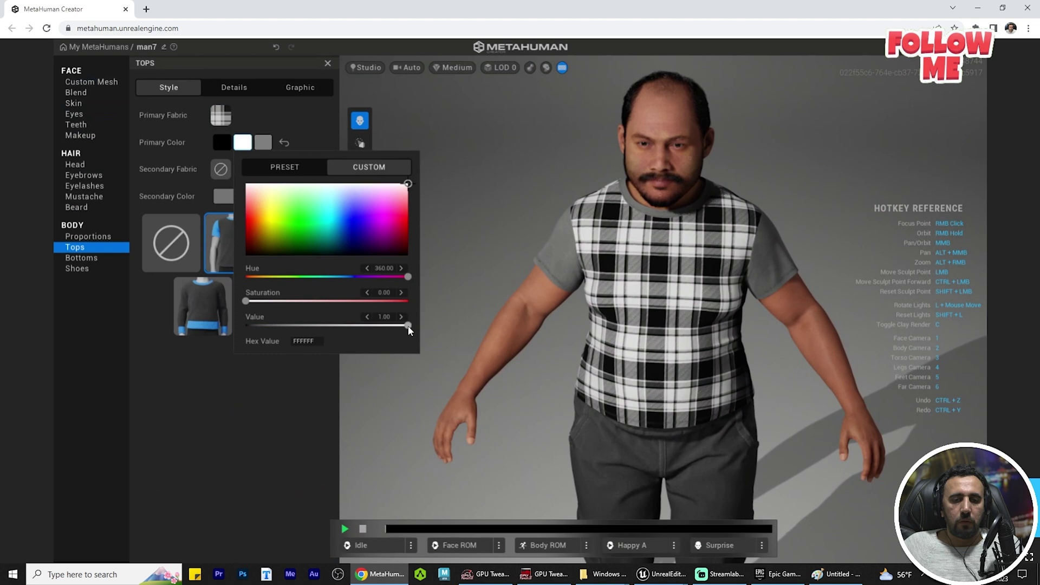
{"action": "left_click_drag", "start_coordinate": [408, 325], "coordinate": [284, 326]}
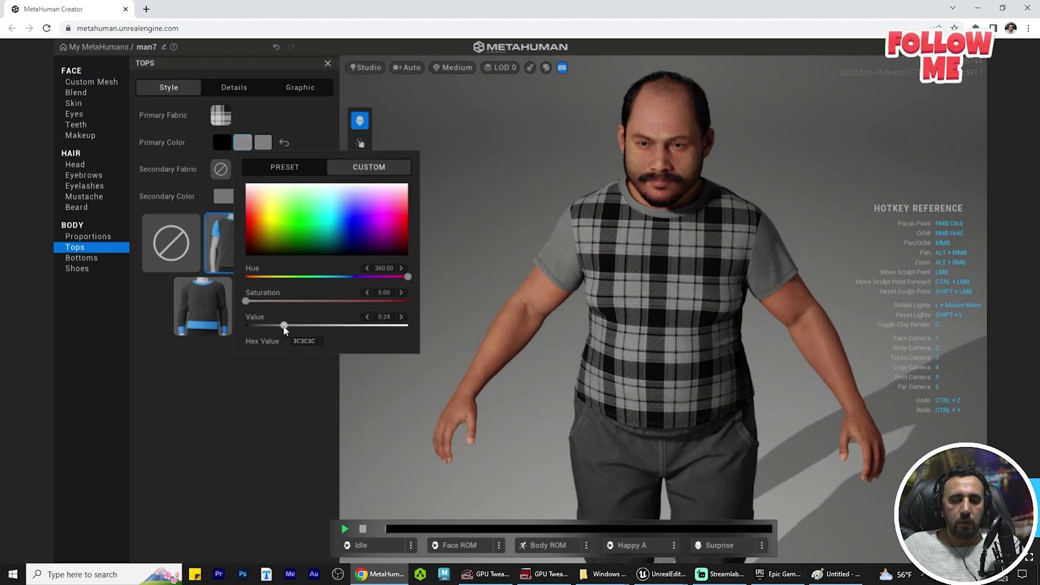
{"action": "left_click", "coordinate": [548, 326]}
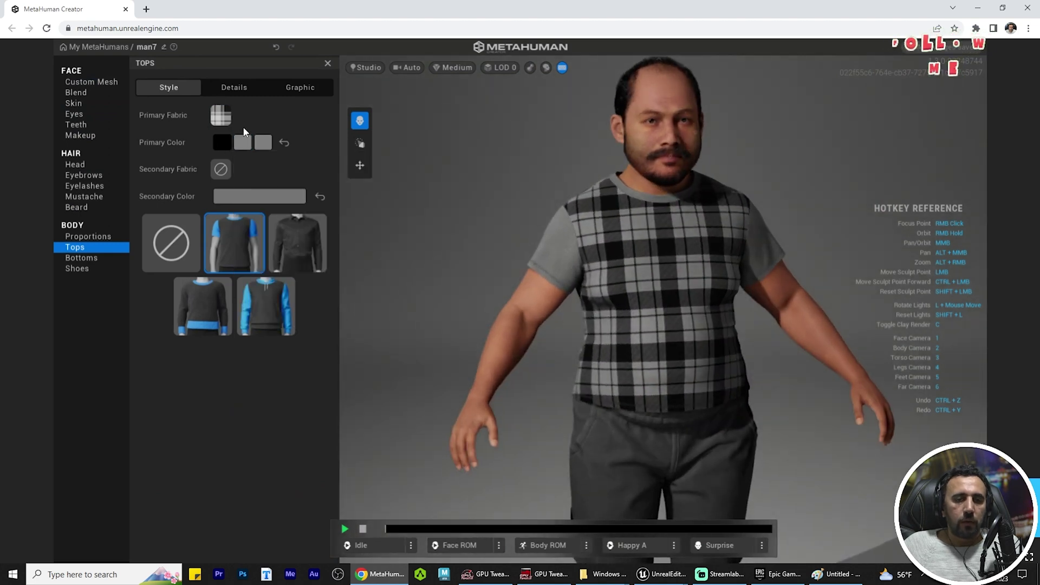
- Set the secondary fabric to Check Gingham with a black secondary colour
{"action": "left_click", "coordinate": [219, 86]}
{"action": "left_click", "coordinate": [260, 268]}
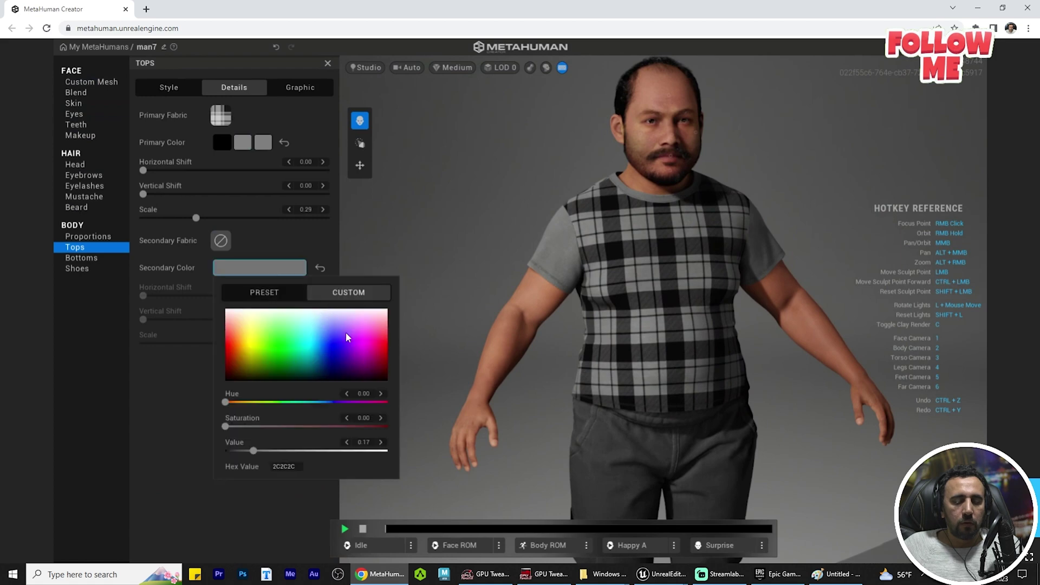
{"action": "left_click_drag", "start_coordinate": [347, 360], "coordinate": [387, 304]}
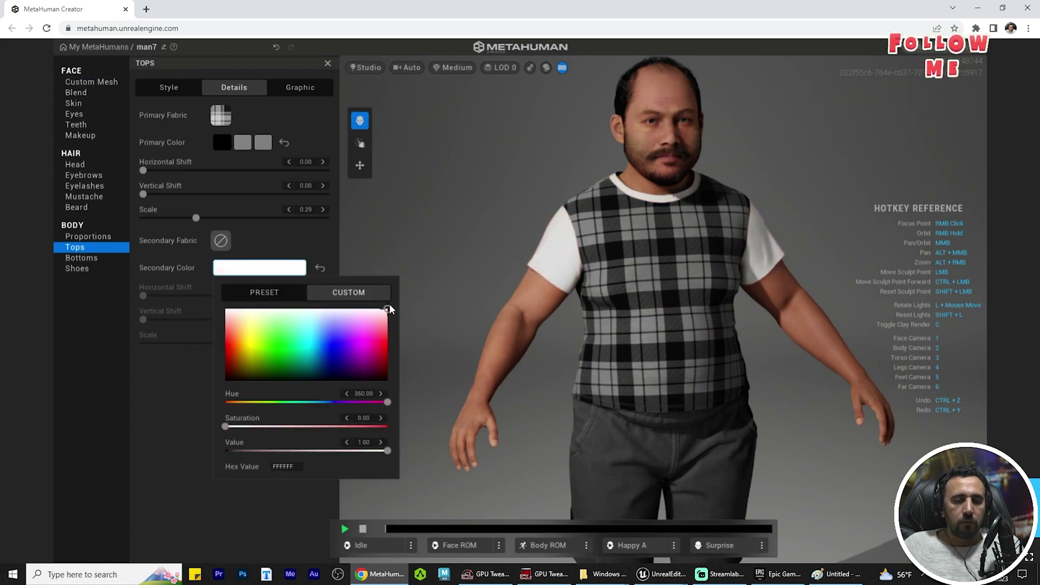
{"action": "left_click", "coordinate": [220, 240]}
{"action": "scroll", "coordinate": [353, 371], "scroll_direction": "down", "scroll_amount": 2}
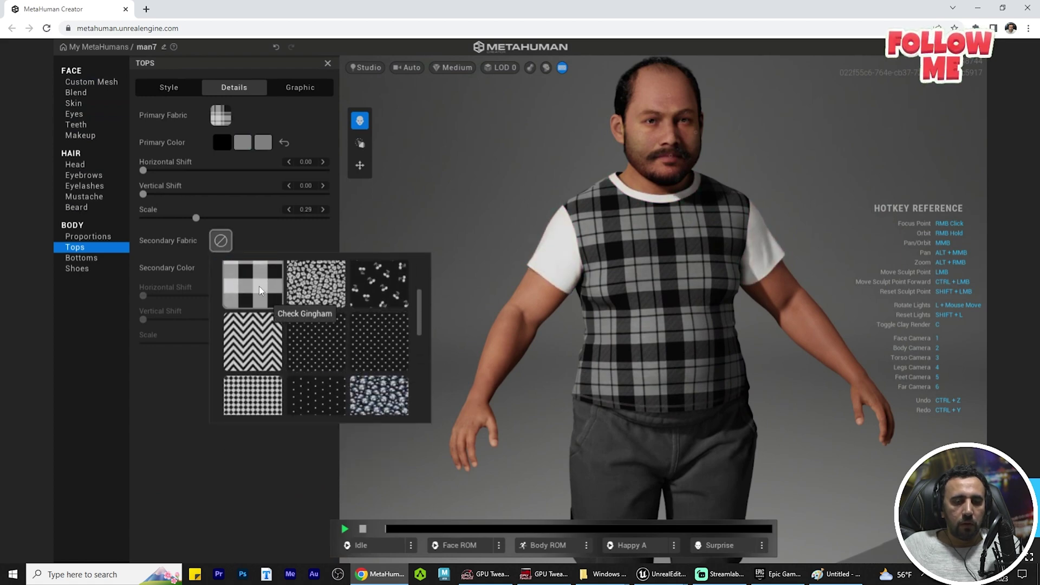
{"action": "left_click", "coordinate": [269, 298]}
{"action": "right_click_drag", "start_coordinate": [666, 297], "coordinate": [649, 307]}
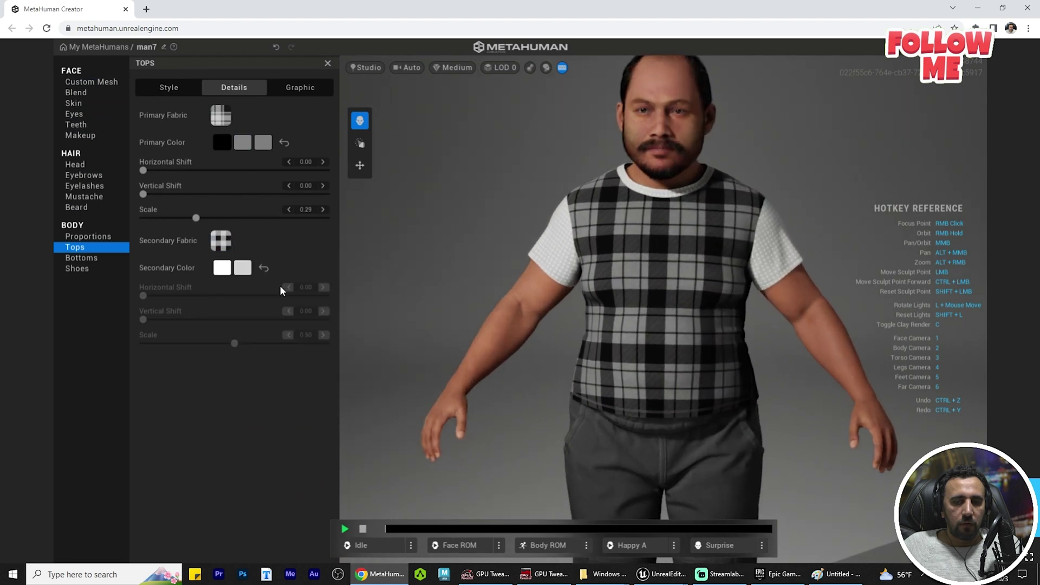
{"action": "left_click", "coordinate": [227, 270]}
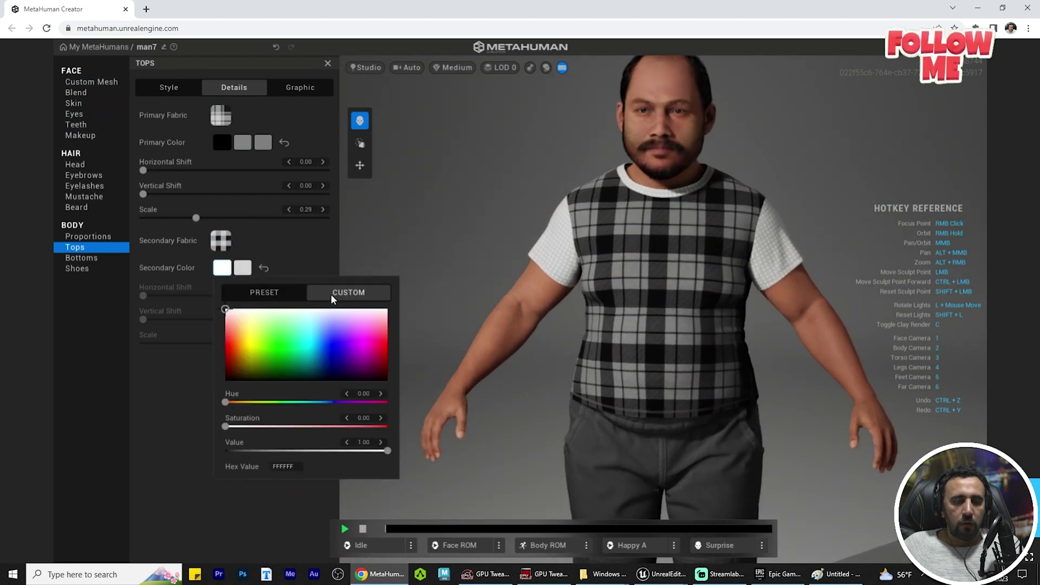
{"action": "left_click_drag", "start_coordinate": [307, 457], "coordinate": [231, 446]}
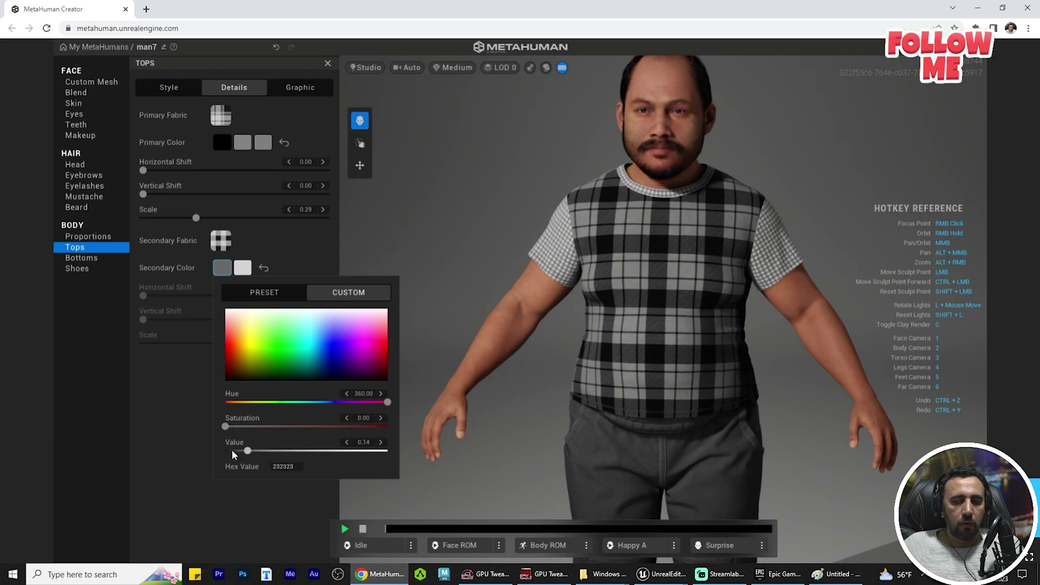
{"action": "left_click", "coordinate": [247, 507]}
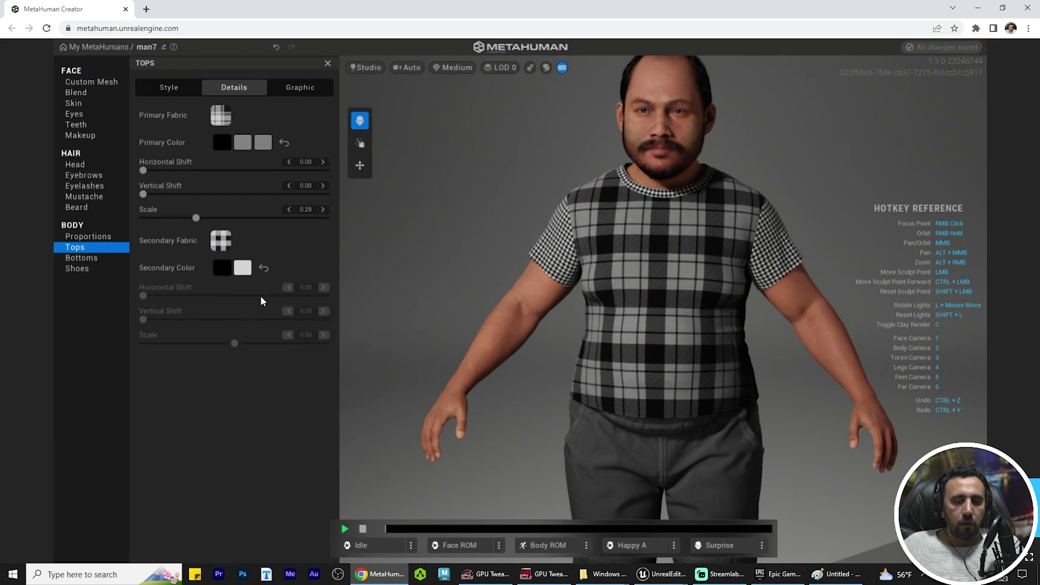
- Keep the secondary fabric and nudge the primary plaid scale to 0.31
{"action": "left_click", "coordinate": [169, 87]}
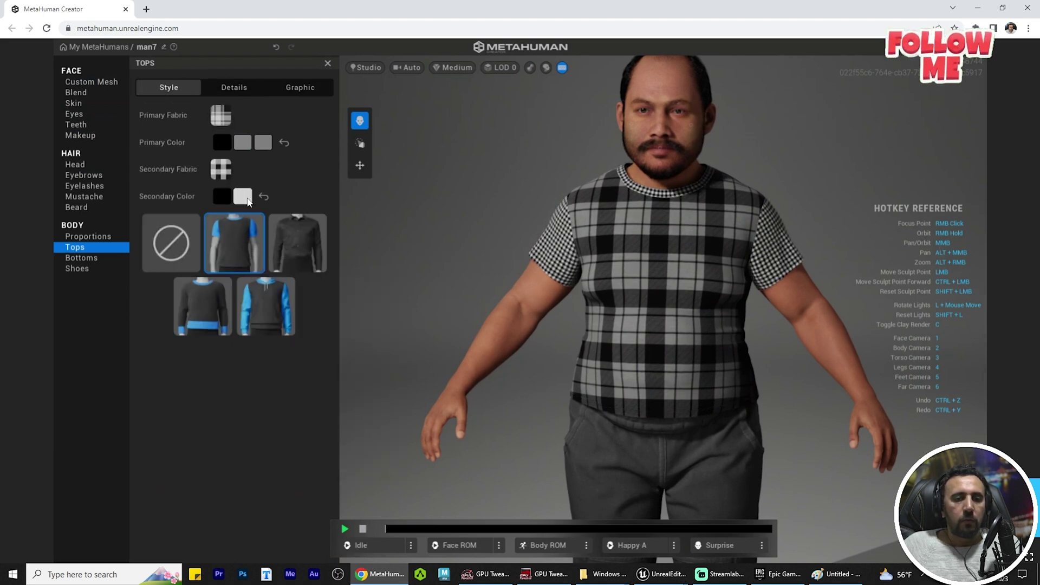
{"action": "left_click", "coordinate": [222, 169]}
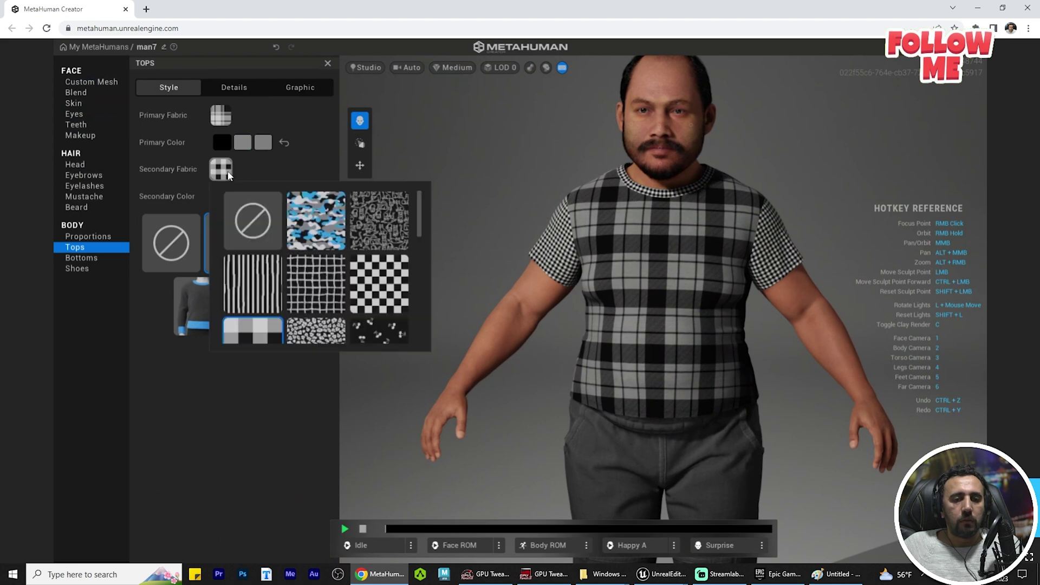
{"action": "left_click", "coordinate": [297, 164]}
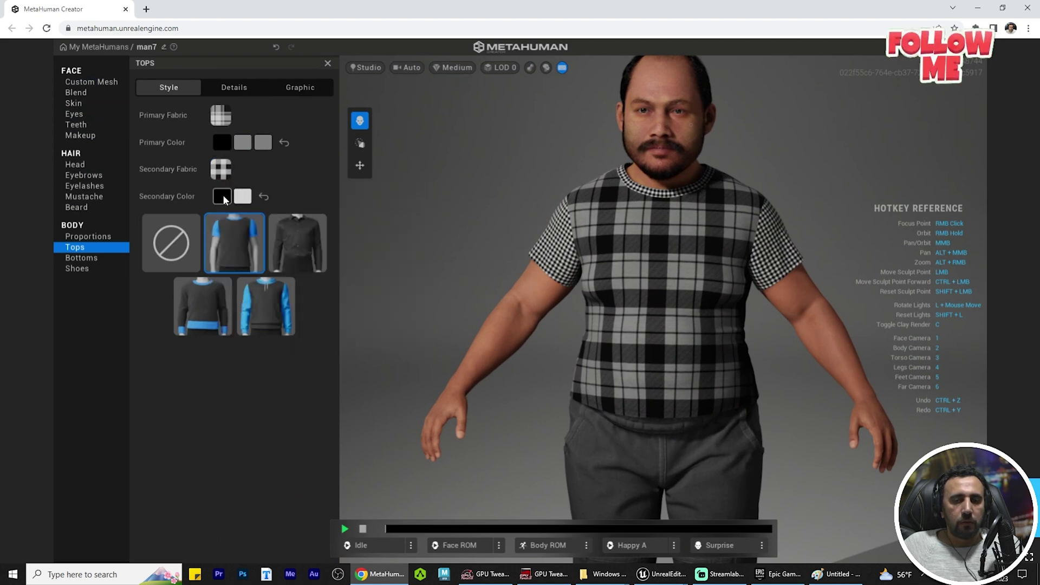
{"action": "left_click", "coordinate": [241, 88]}
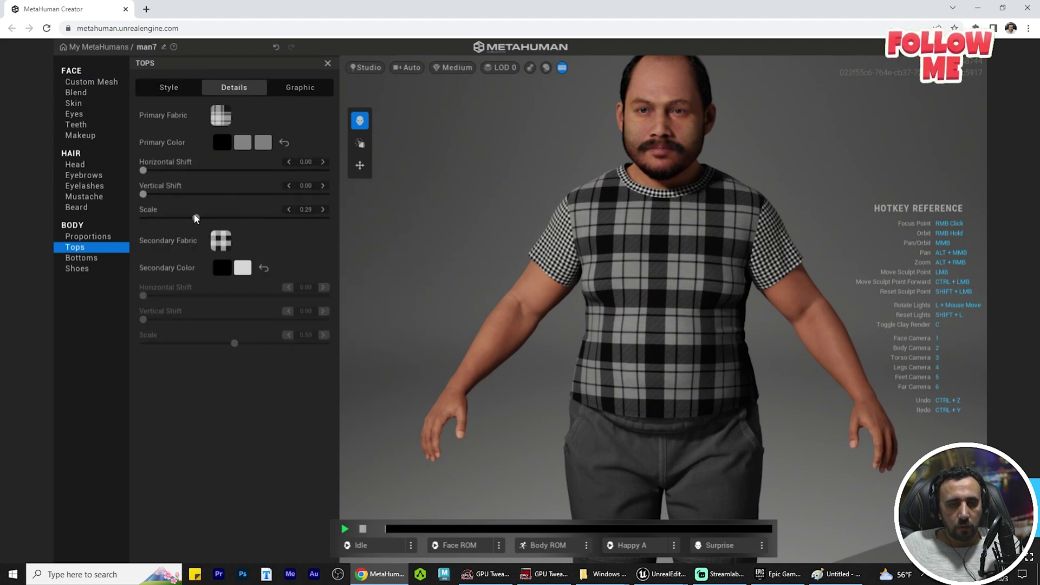
{"action": "left_click_drag", "start_coordinate": [195, 218], "coordinate": [228, 218]}
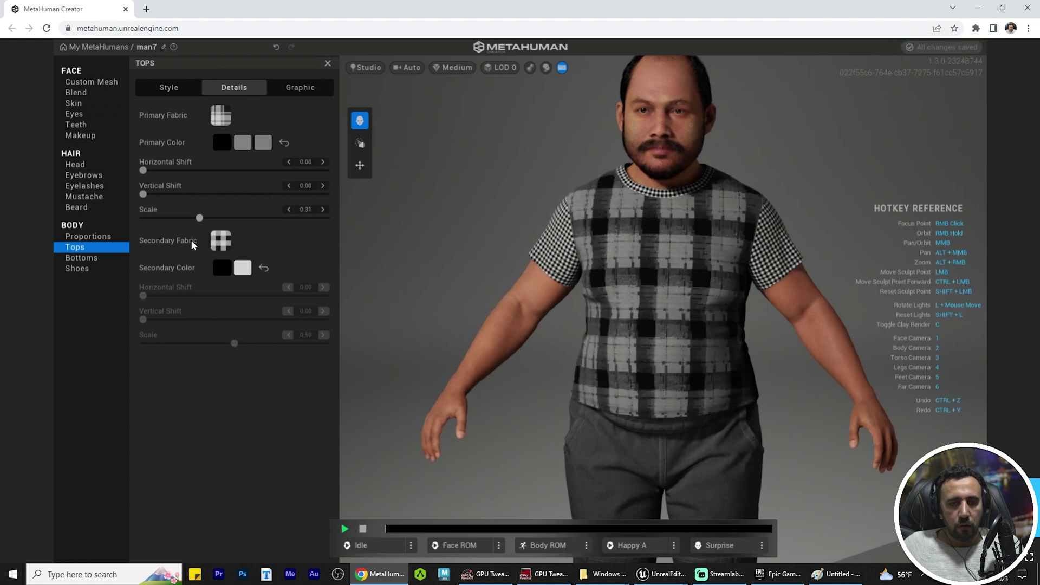
{"action": "left_click", "coordinate": [259, 217]}
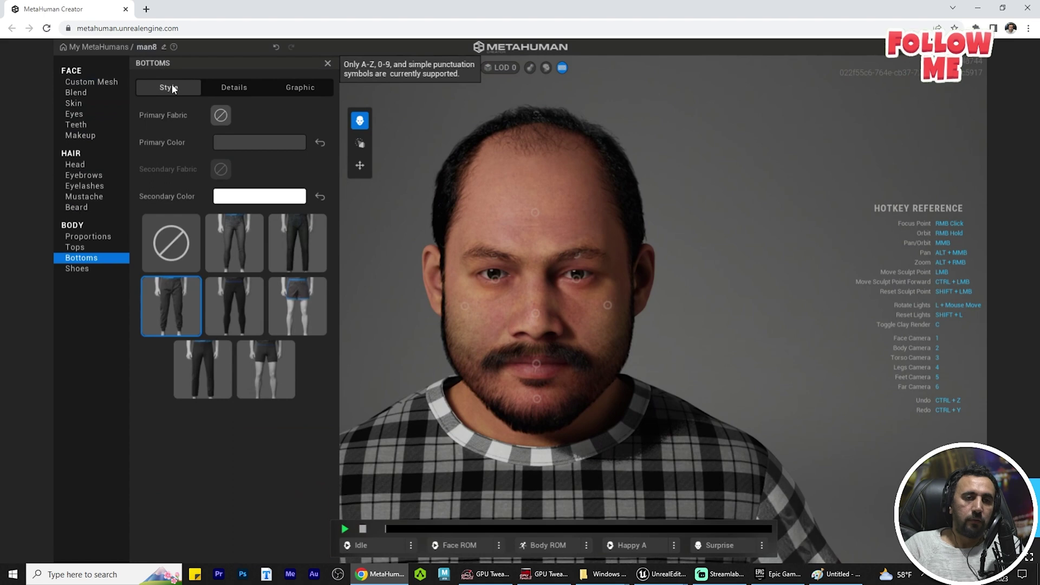
- Go back to the My MetaHumans gallery, select man8 and duplicate it
{"action": "left_click", "coordinate": [99, 46]}
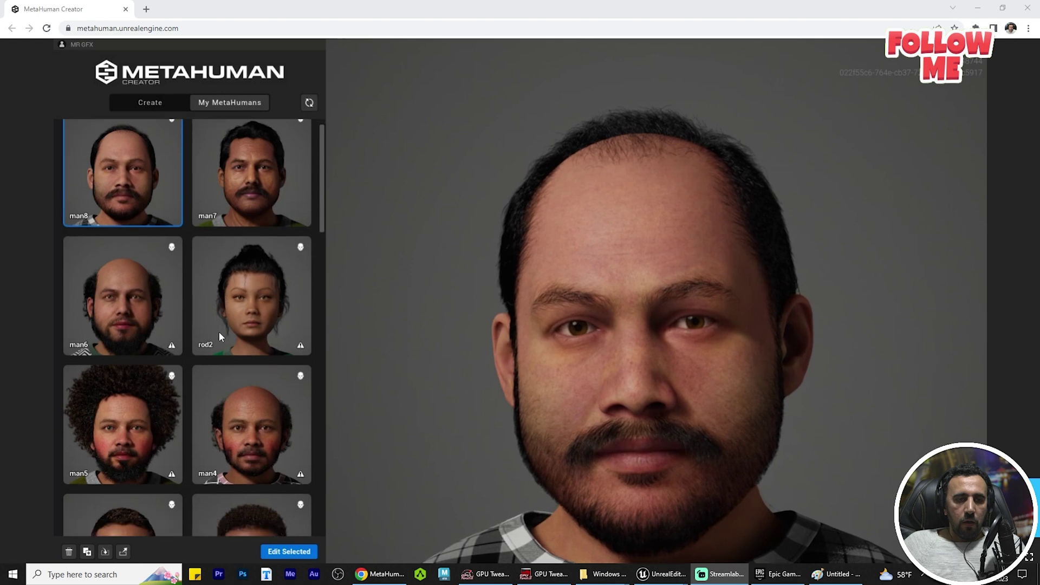
{"action": "scroll", "coordinate": [219, 332], "scroll_direction": "down", "scroll_amount": 2}
{"action": "scroll", "coordinate": [641, 325], "scroll_direction": "down", "scroll_amount": 4}
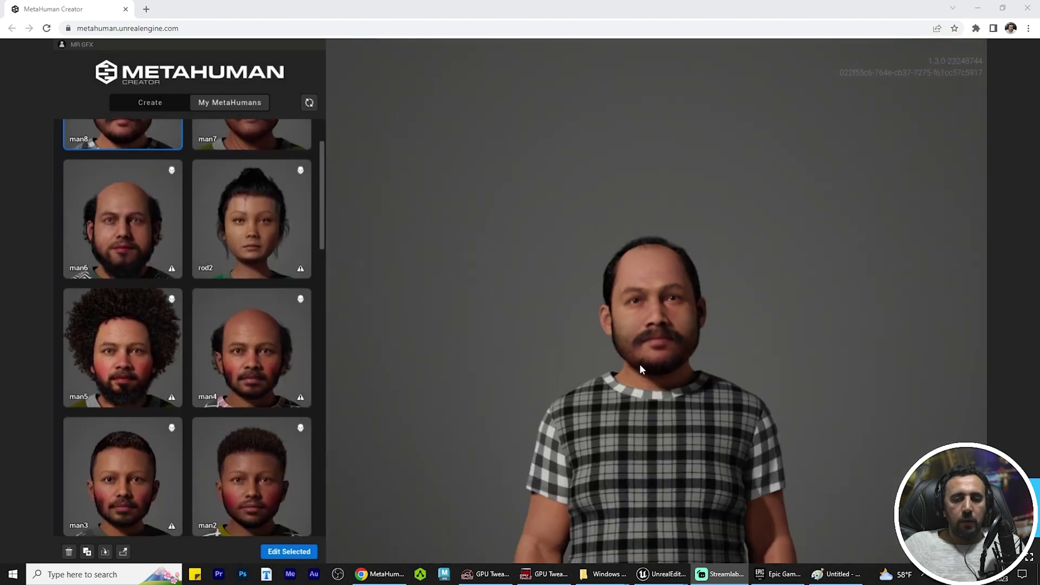
{"action": "left_click", "coordinate": [640, 364]}
{"action": "scroll", "coordinate": [206, 487], "scroll_direction": "down", "scroll_amount": 1}
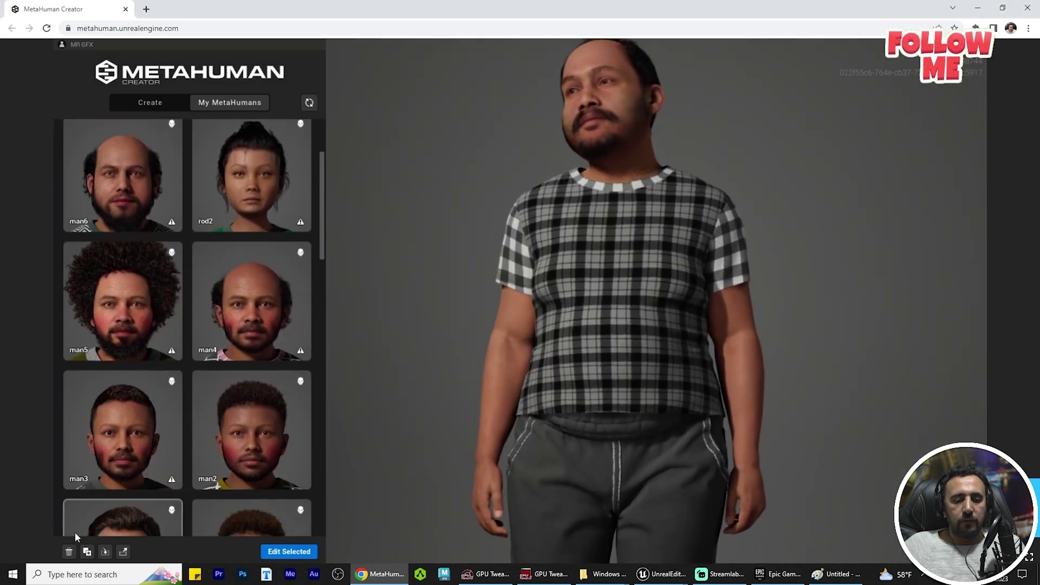
{"action": "left_click", "coordinate": [86, 551]}
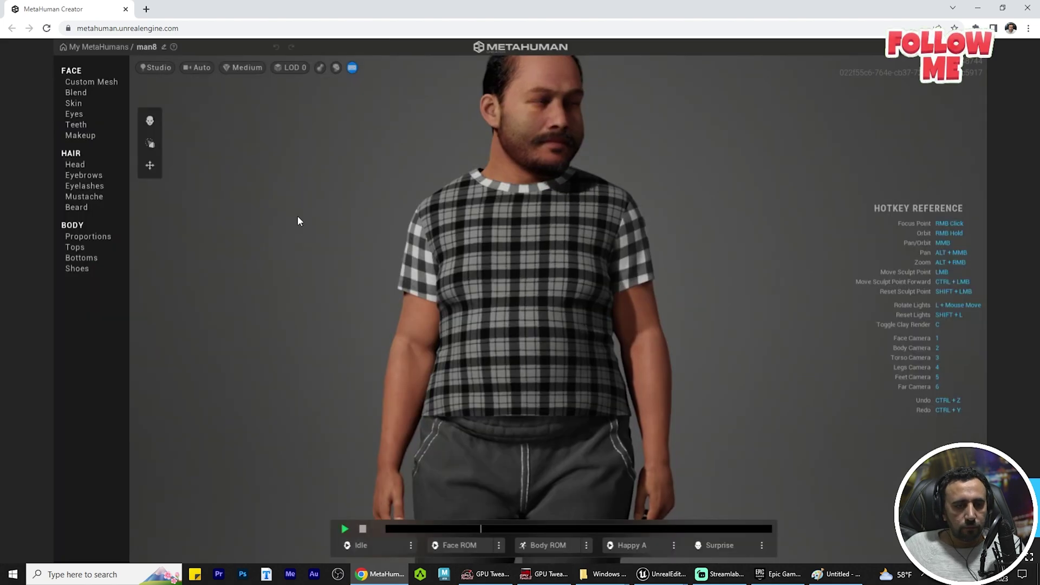
- Darken the man's skin colour in Face > Skin and turn to face him
{"action": "left_click", "coordinate": [73, 93]}
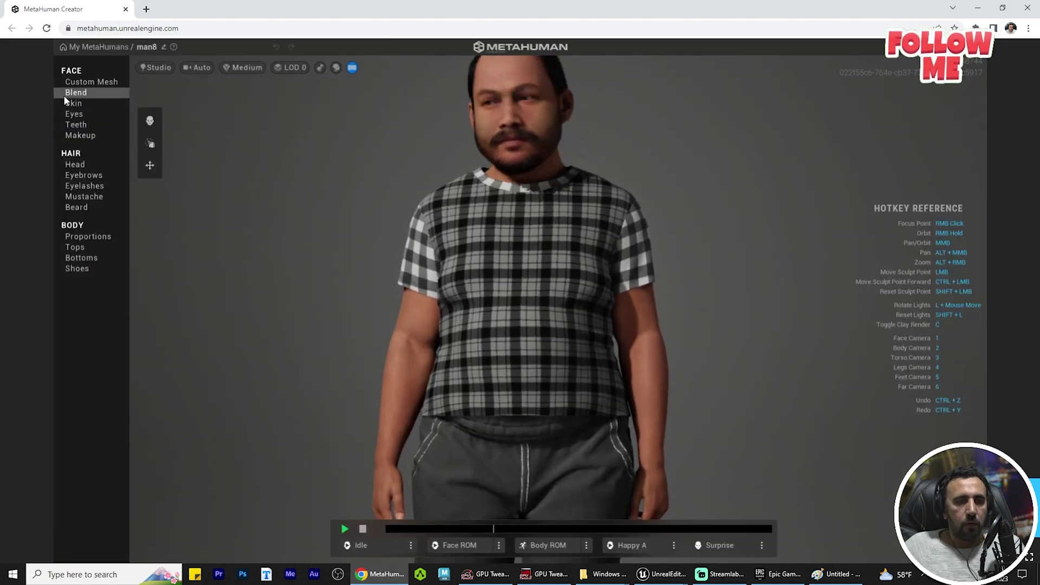
{"action": "left_click", "coordinate": [73, 104]}
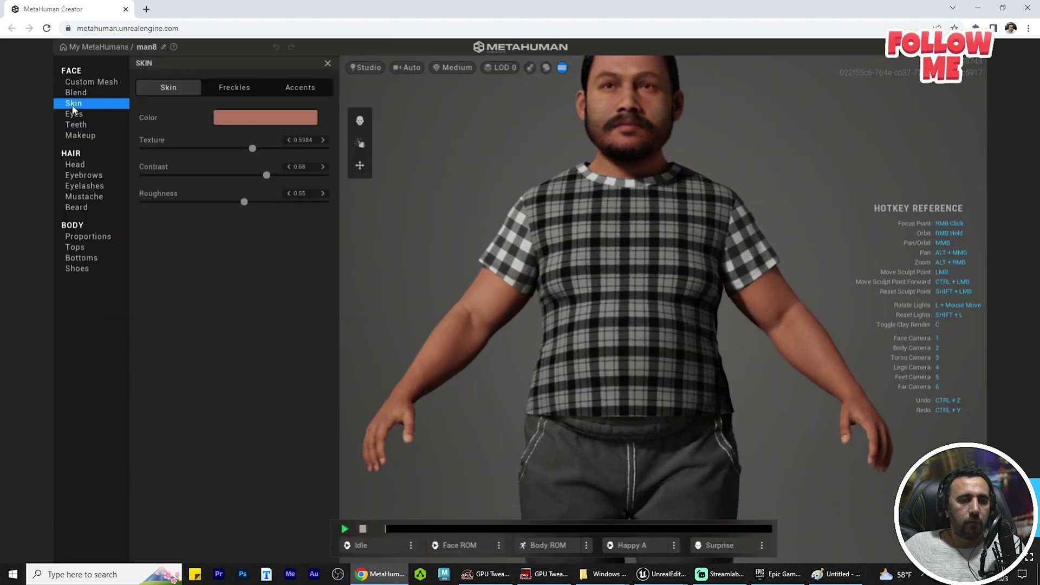
{"action": "left_click", "coordinate": [285, 120]}
{"action": "mouse_move", "coordinate": [335, 155]}
{"action": "left_mouse_down"}
{"action": "mouse_move", "coordinate": [346, 147]}
{"action": "mouse_move", "coordinate": [343, 164]}
{"action": "mouse_move", "coordinate": [345, 156]}
{"action": "left_mouse_up"}
{"action": "middle_click_drag", "start_coordinate": [737, 184], "coordinate": [712, 355]}
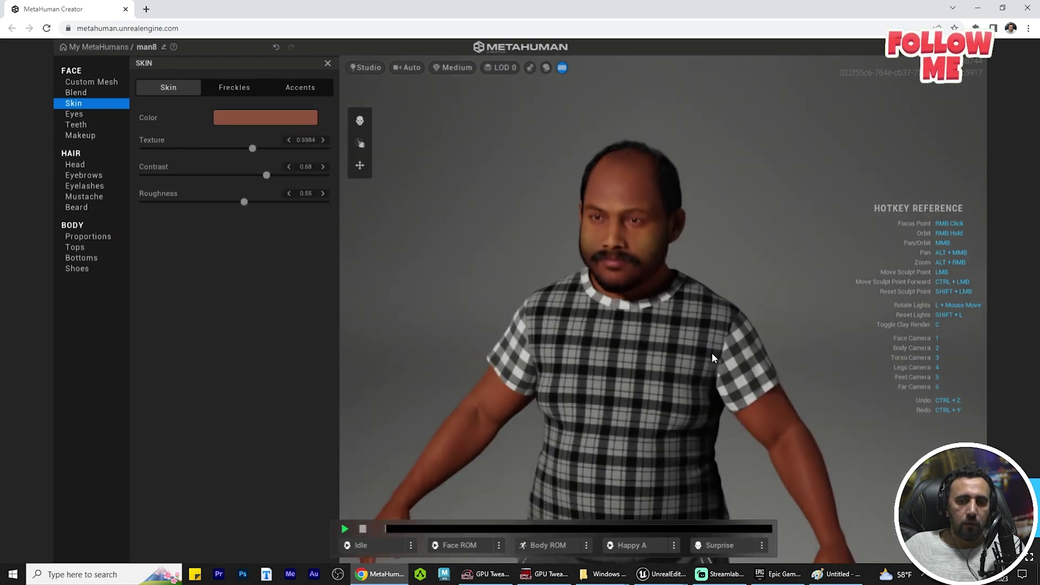
{"action": "scroll", "coordinate": [713, 357], "scroll_direction": "up", "scroll_amount": 2}
{"action": "middle_click_drag", "start_coordinate": [534, 230], "coordinate": [657, 387]}
{"action": "scroll", "coordinate": [727, 415], "scroll_direction": "up", "scroll_amount": 4}
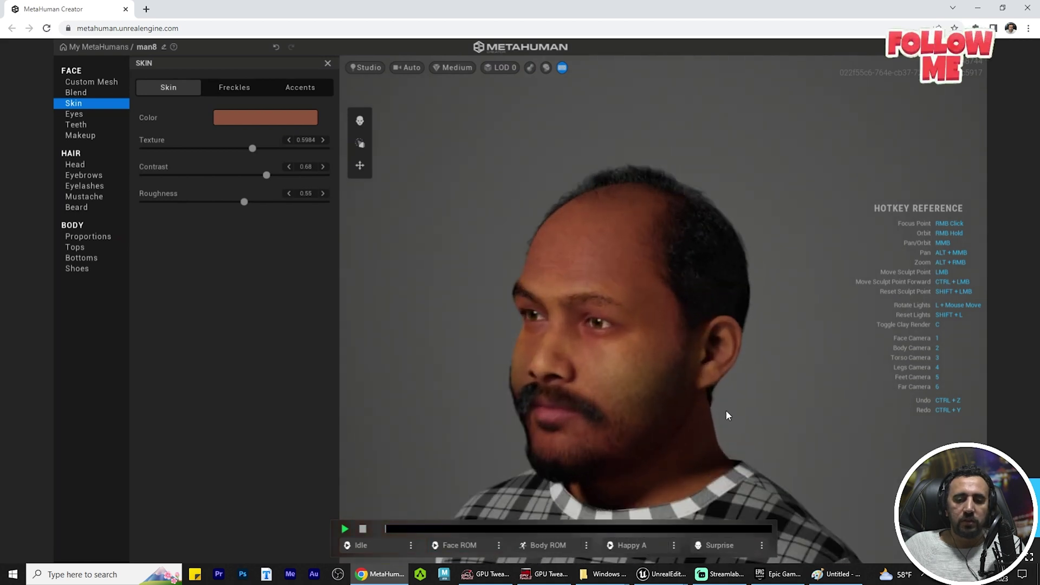
{"action": "middle_click_drag", "start_coordinate": [727, 416], "coordinate": [687, 284]}
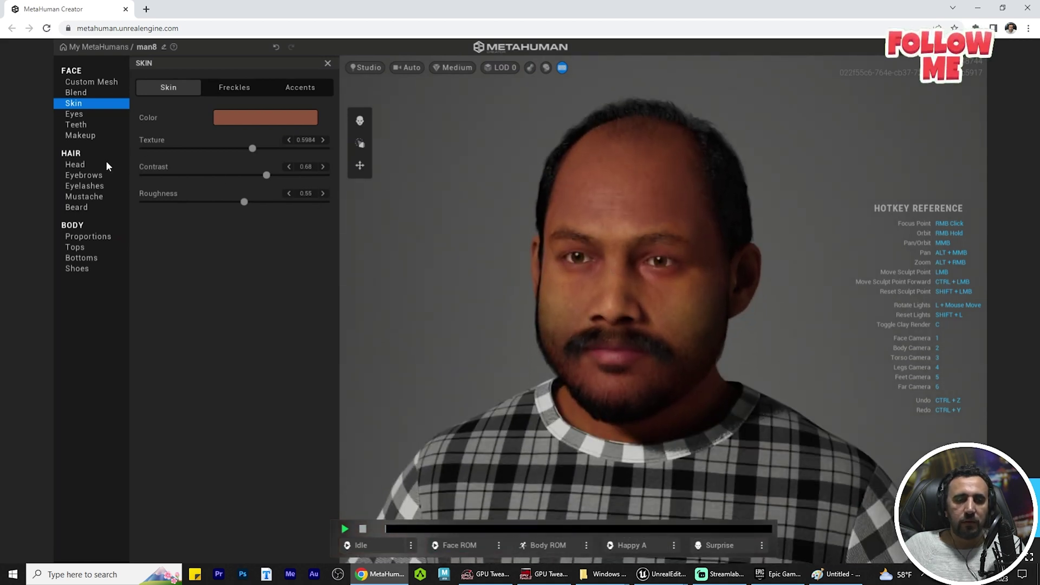
- Apply an amber golden-brown eye preset and bring up the head hairstyle options
{"action": "left_click", "coordinate": [74, 113]}
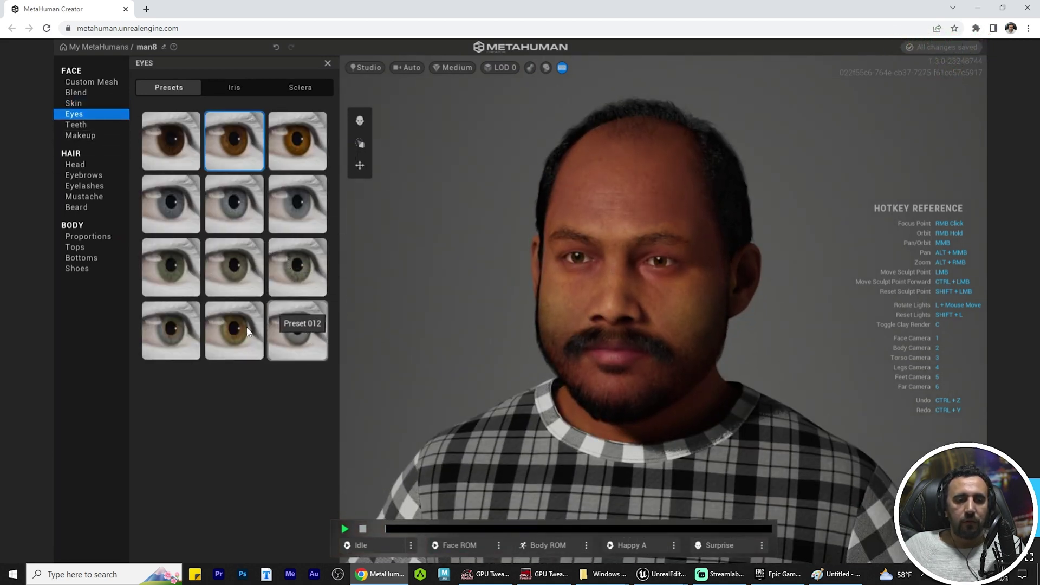
{"action": "left_click", "coordinate": [234, 330]}
{"action": "right_click_drag", "start_coordinate": [614, 313], "coordinate": [749, 355]}
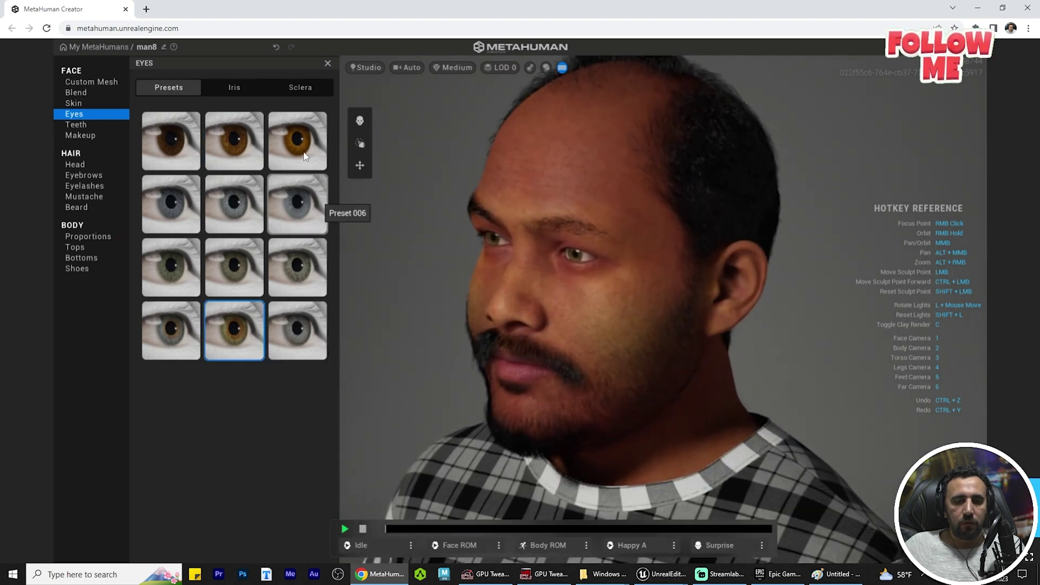
{"action": "right_click_drag", "start_coordinate": [572, 264], "coordinate": [510, 247]}
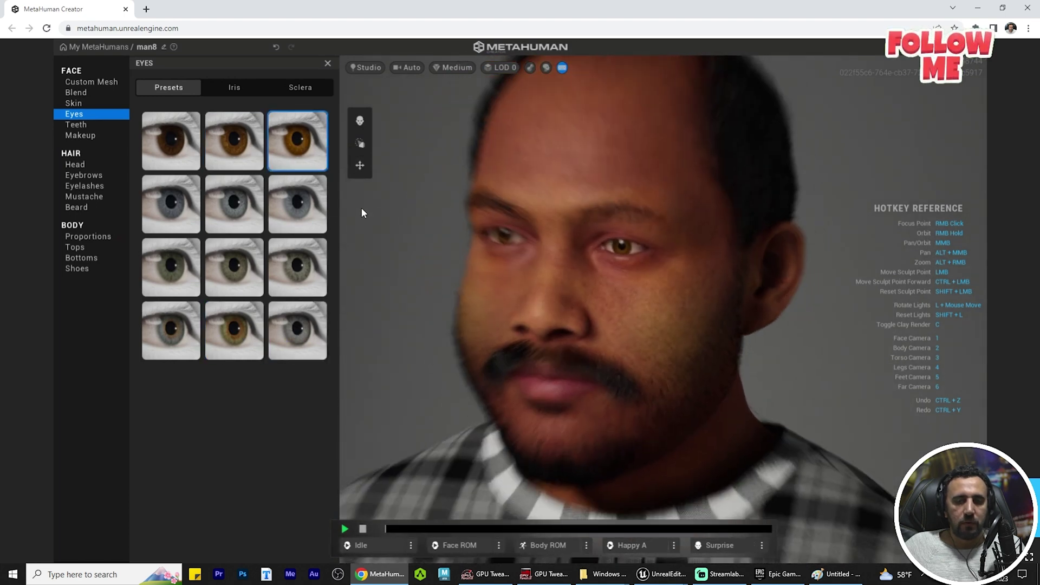
{"action": "left_click", "coordinate": [74, 164]}
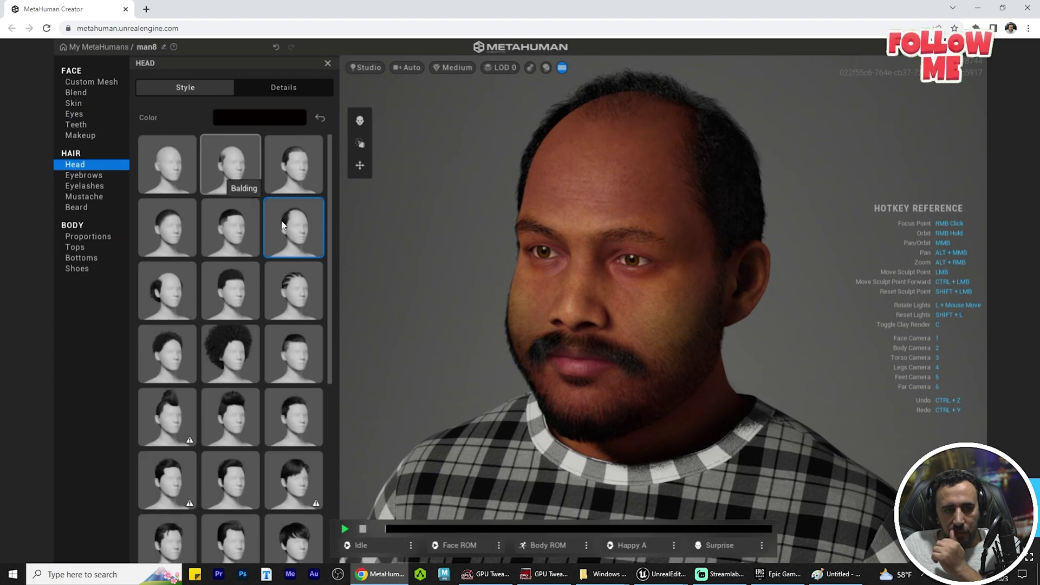
- Give him the Short Afro Fade hairstyle and Medium Wide eyebrows
{"action": "left_click", "coordinate": [238, 284]}
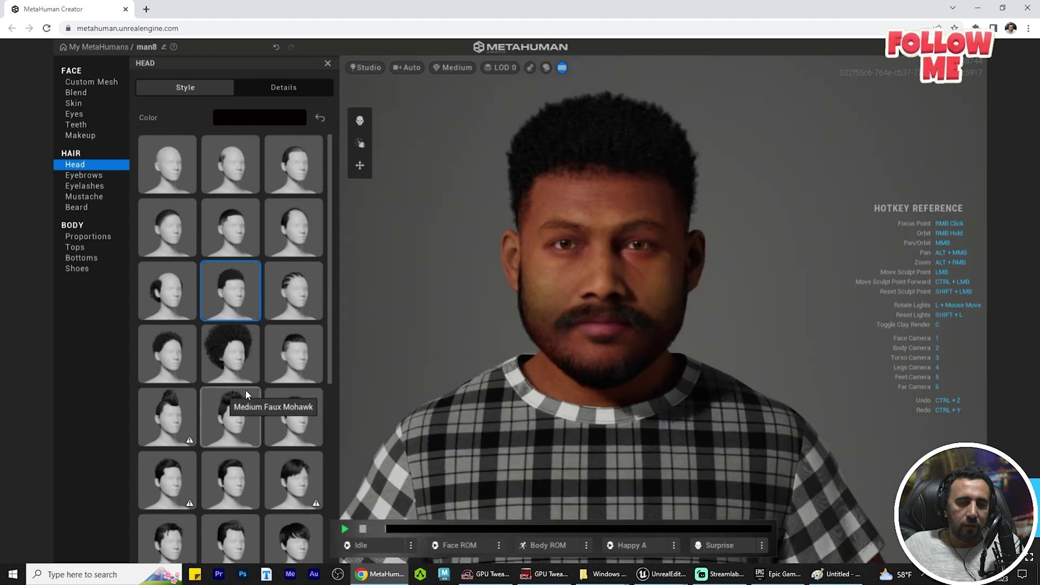
{"action": "scroll", "coordinate": [227, 396], "scroll_direction": "down", "scroll_amount": 2}
{"action": "left_click", "coordinate": [87, 175]}
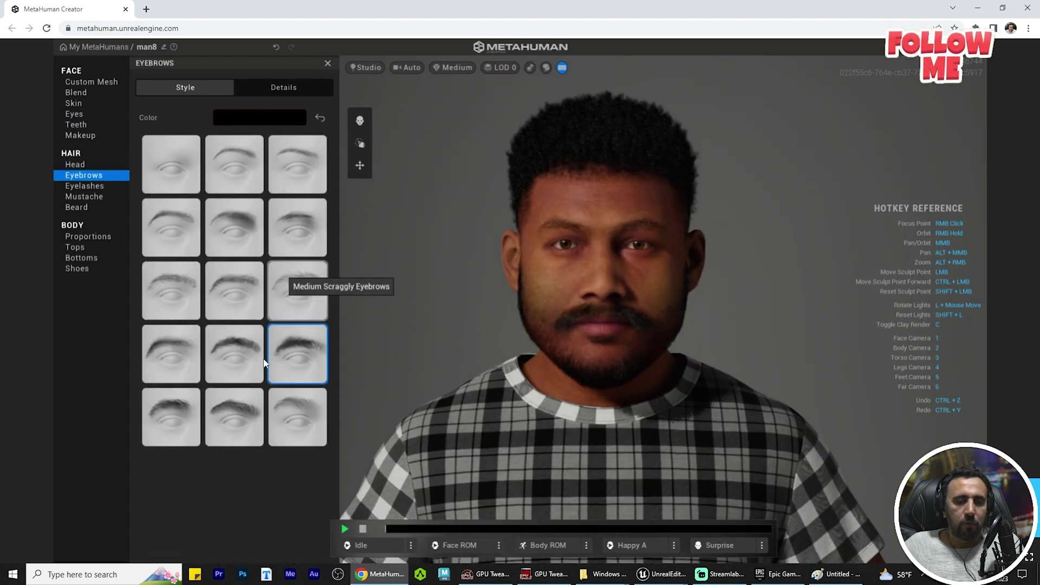
{"action": "left_click", "coordinate": [144, 410]}
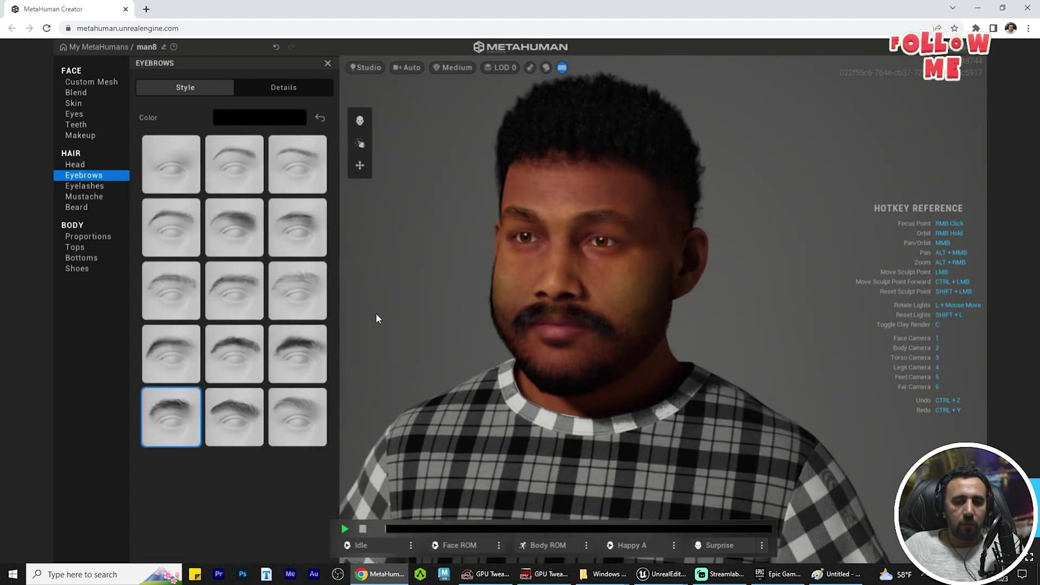
- Check the eyelash and mustache style options while framing the face
{"action": "left_click", "coordinate": [84, 185]}
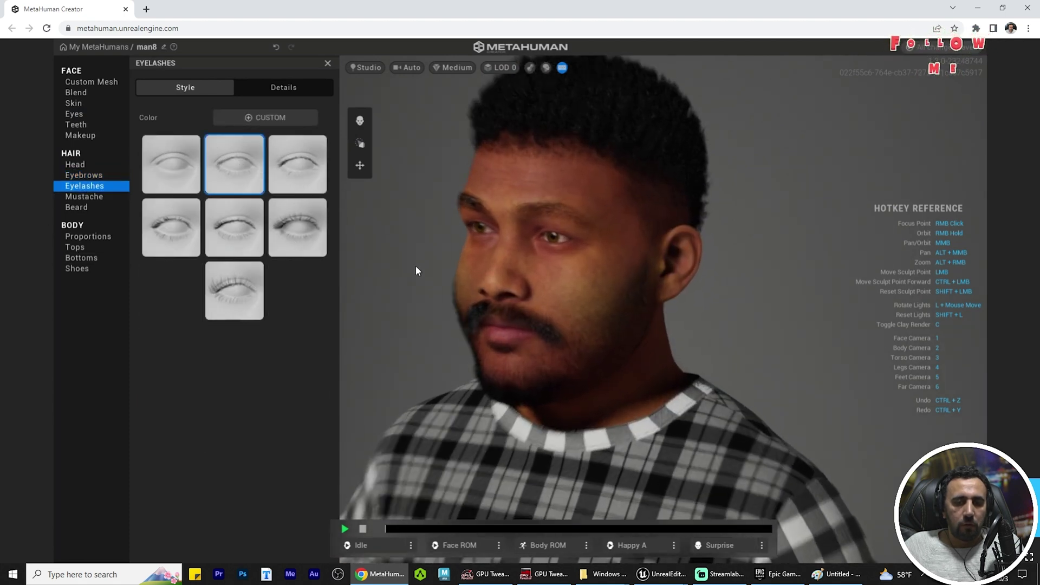
{"action": "left_click", "coordinate": [86, 196]}
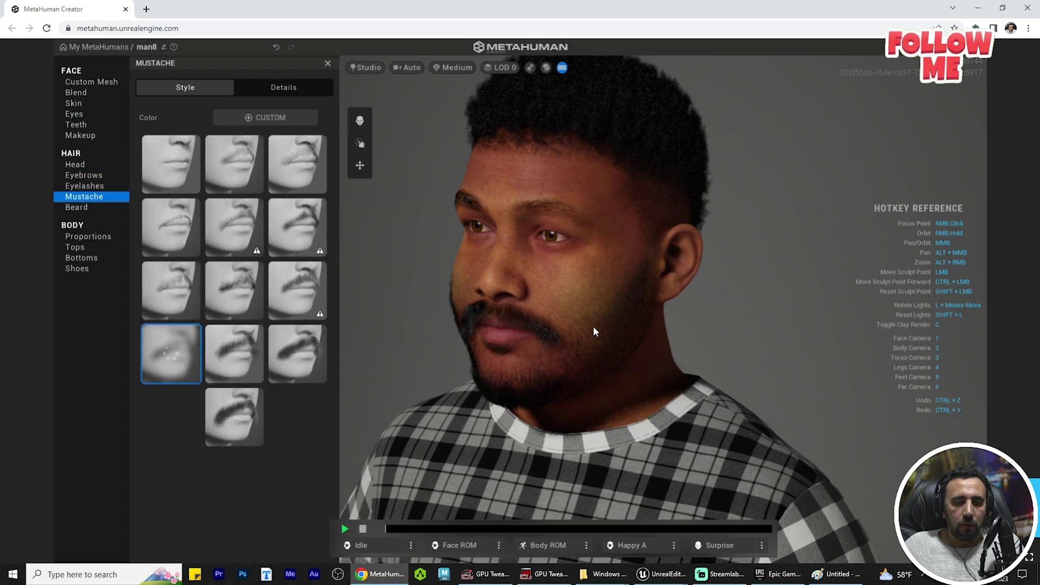
{"action": "right_click_drag", "start_coordinate": [593, 326], "coordinate": [535, 313]}
{"action": "scroll", "coordinate": [660, 286], "scroll_direction": "down", "scroll_amount": 3}
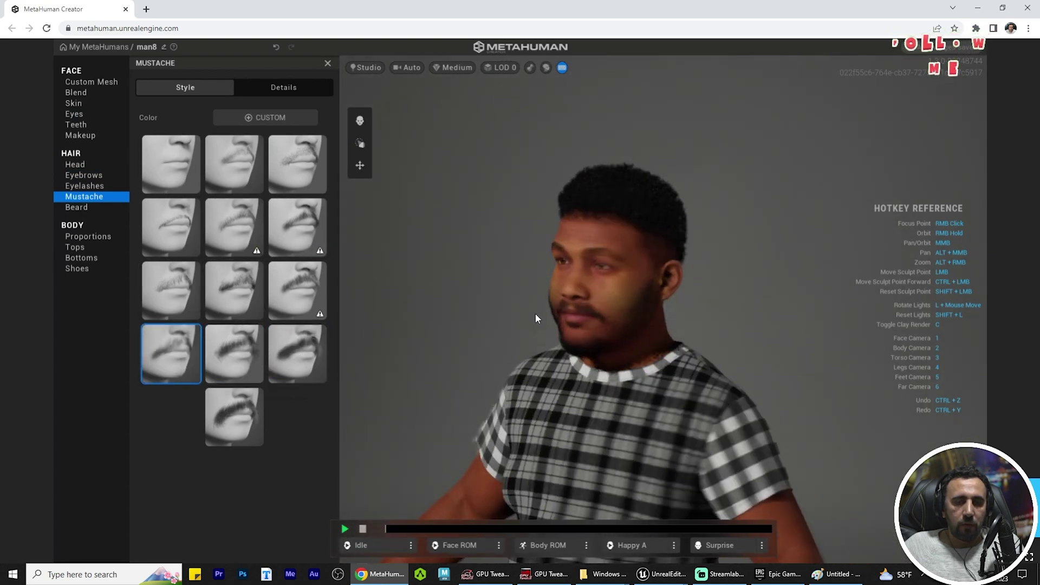
{"action": "scroll", "coordinate": [655, 303], "scroll_direction": "down", "scroll_amount": 5}
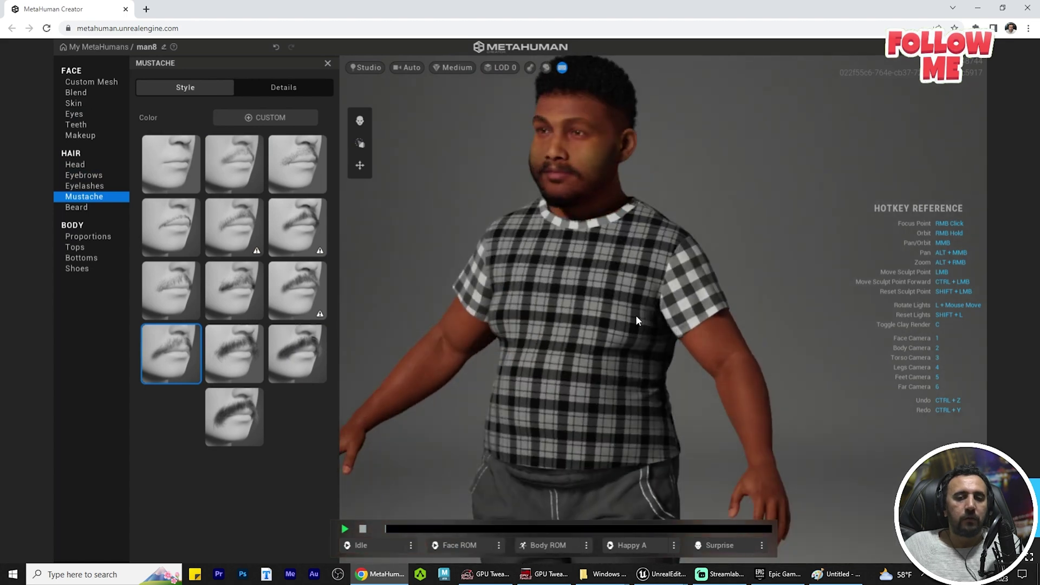
{"action": "scroll", "coordinate": [636, 321], "scroll_direction": "down", "scroll_amount": 5}
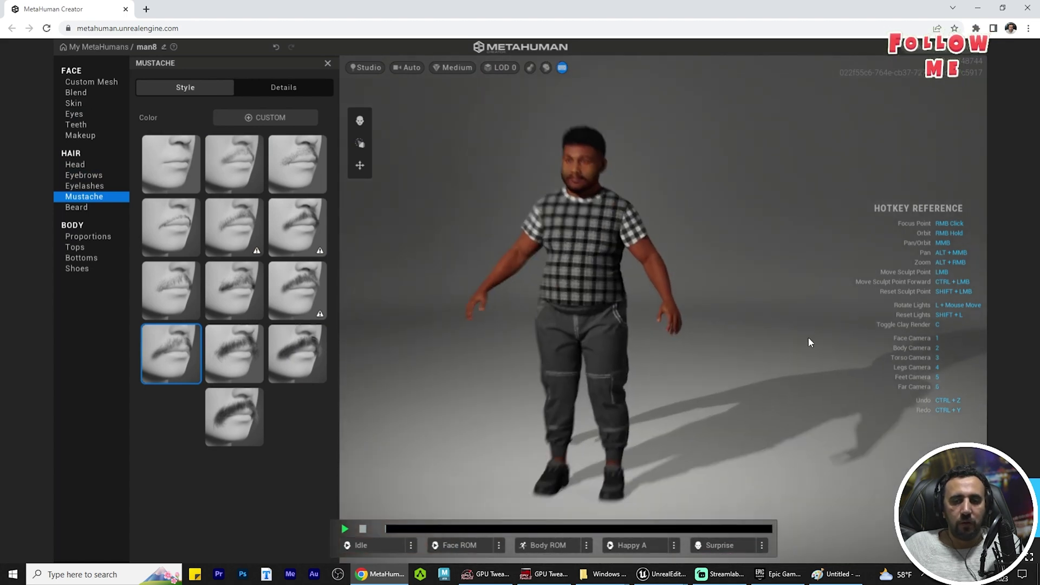
{"action": "scroll", "coordinate": [619, 310], "scroll_direction": "up", "scroll_amount": 5}
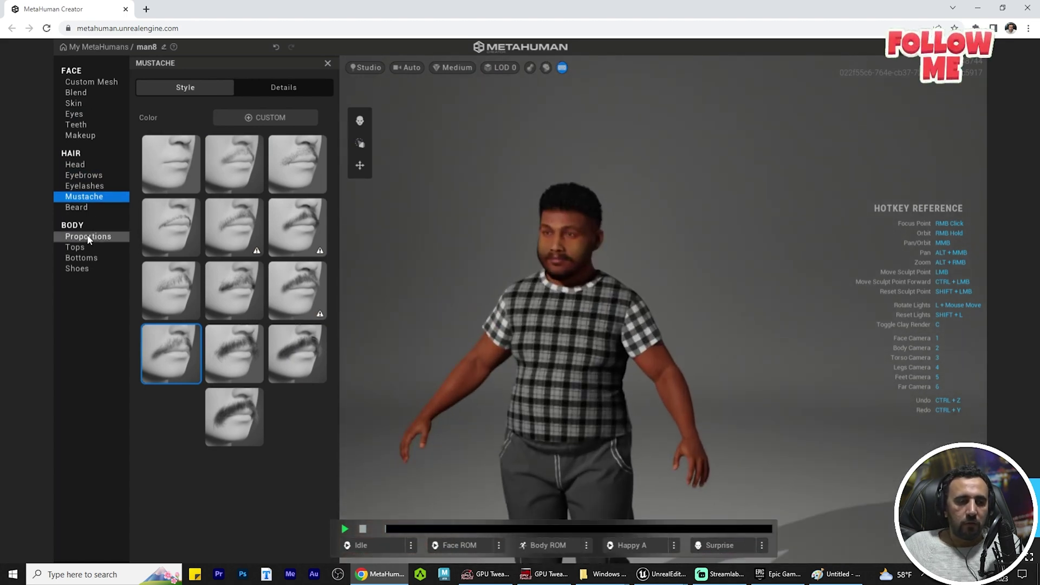
- Try vertical stripes as the secondary fabric on the sleeves and collar
{"action": "left_click", "coordinate": [89, 237]}
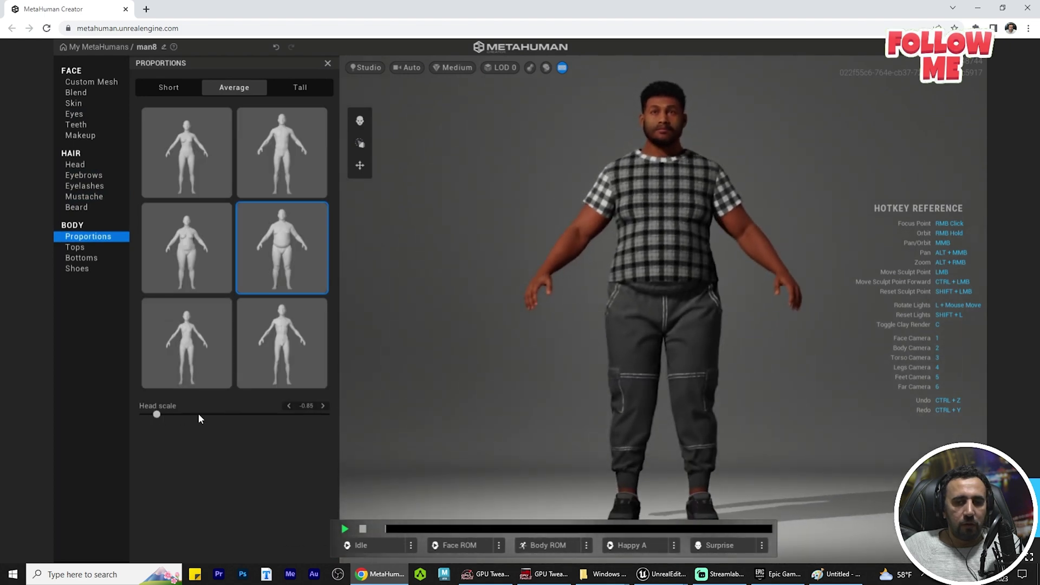
{"action": "scroll", "coordinate": [707, 353], "scroll_direction": "up", "scroll_amount": 5}
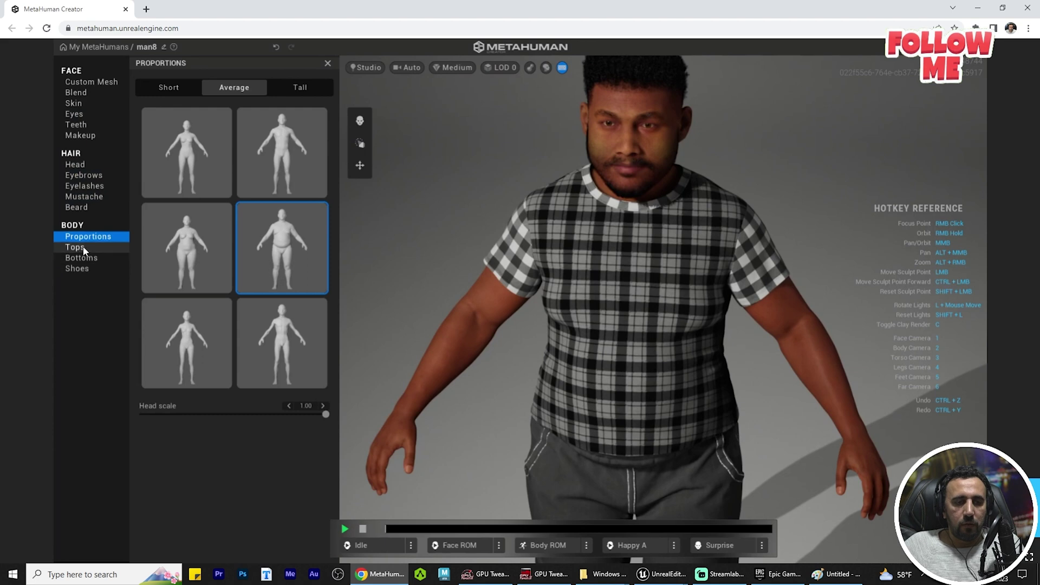
{"action": "left_click", "coordinate": [76, 248]}
{"action": "left_click", "coordinate": [227, 168]}
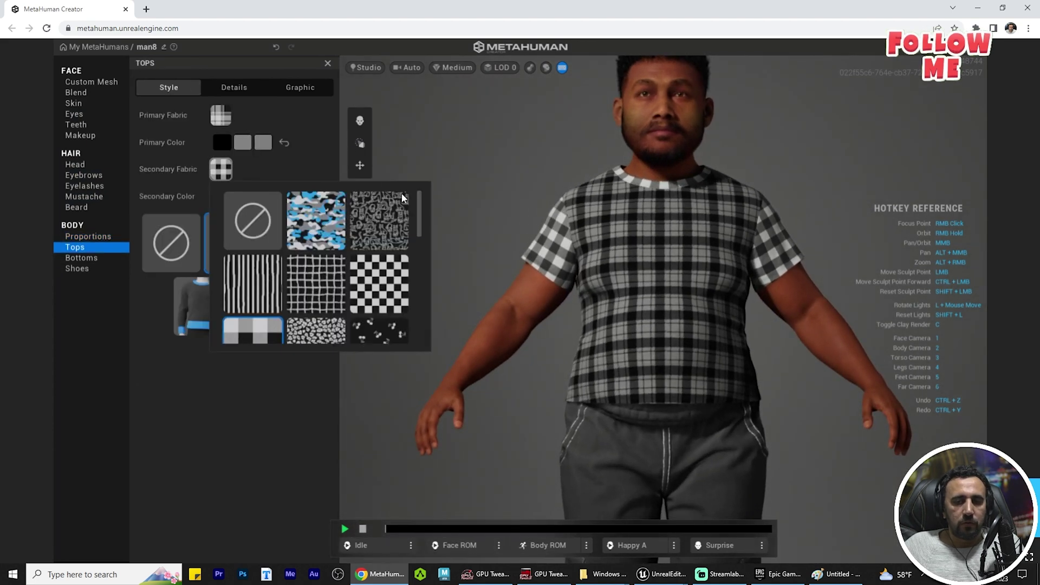
{"action": "scroll", "coordinate": [374, 271], "scroll_direction": "down", "scroll_amount": 2}
{"action": "scroll", "coordinate": [370, 291], "scroll_direction": "up", "scroll_amount": 1}
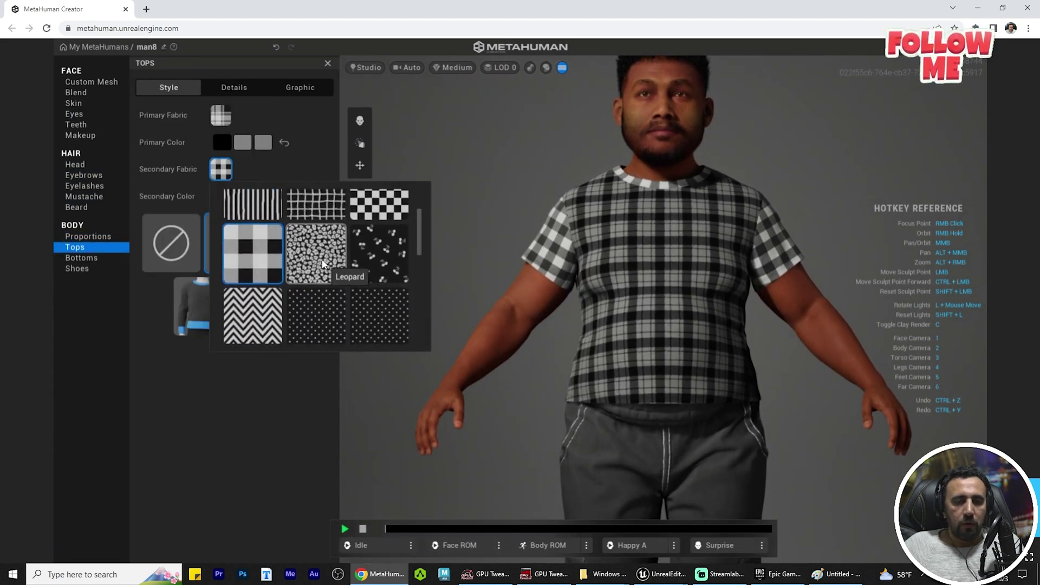
{"action": "scroll", "coordinate": [385, 275], "scroll_direction": "down", "scroll_amount": 5}
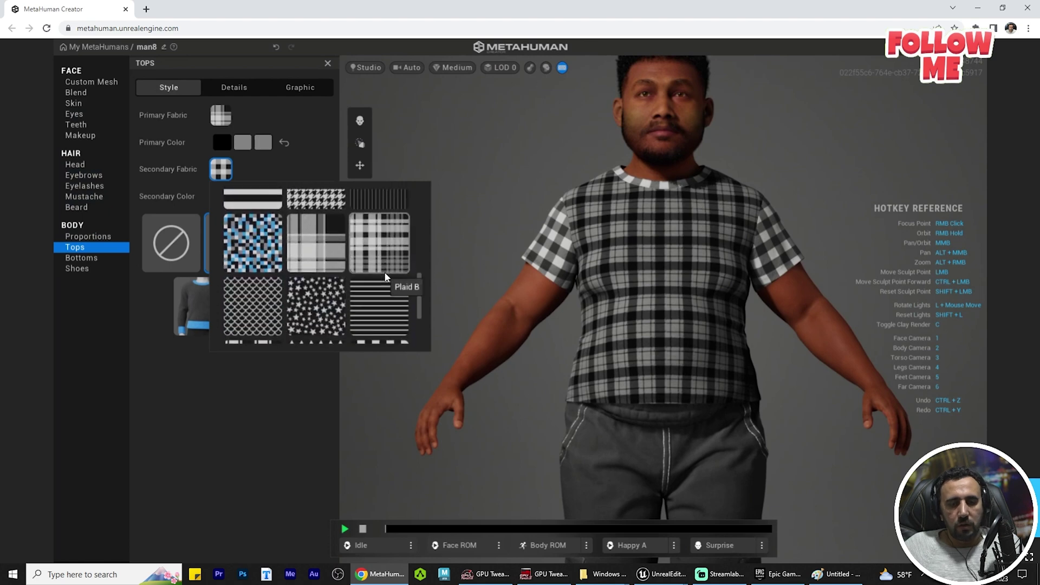
{"action": "left_click", "coordinate": [382, 254]}
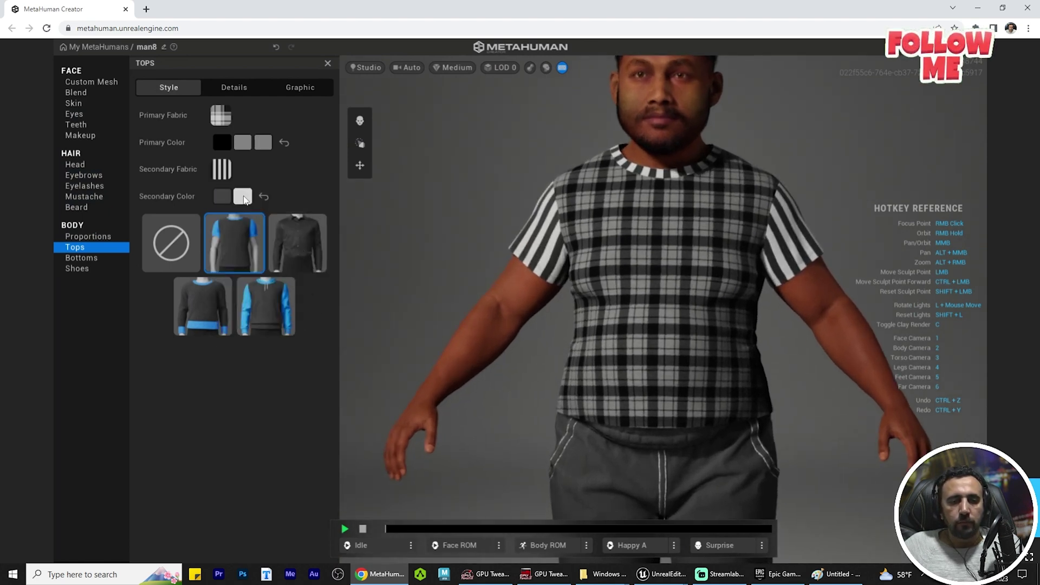
- Try floral sleeves, then settle on Diamond Dots Outline for the sleeves
{"action": "left_click", "coordinate": [222, 169]}
{"action": "scroll", "coordinate": [375, 275], "scroll_direction": "up", "scroll_amount": 5}
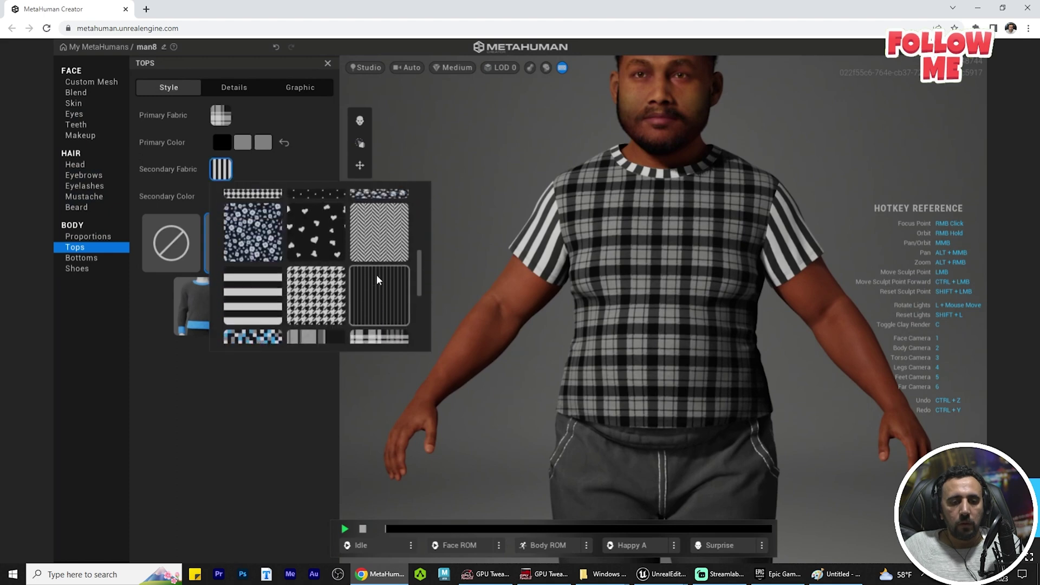
{"action": "scroll", "coordinate": [376, 275], "scroll_direction": "up", "scroll_amount": 3}
{"action": "left_click", "coordinate": [271, 325]}
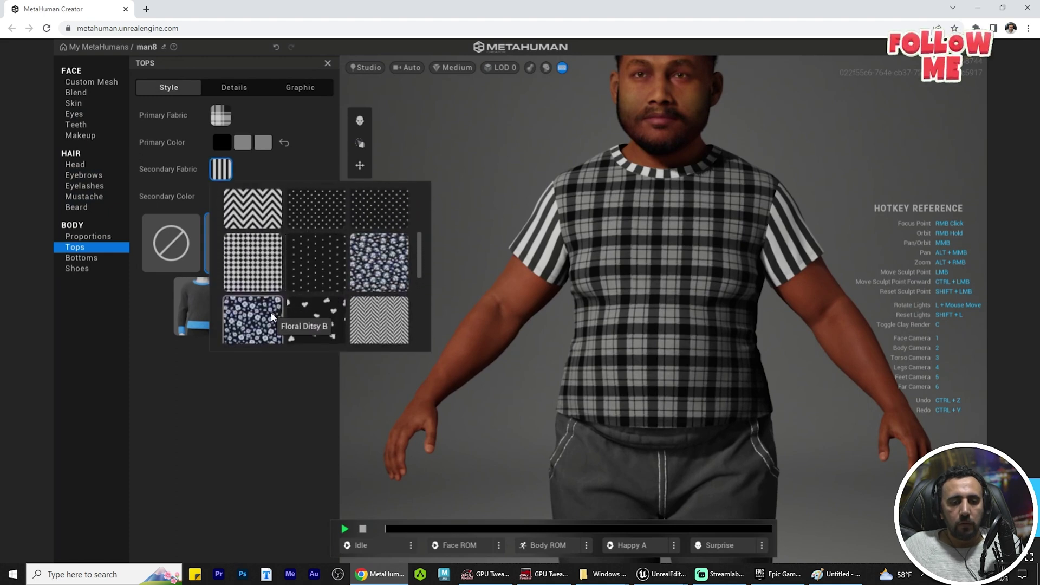
{"action": "left_click", "coordinate": [714, 242]}
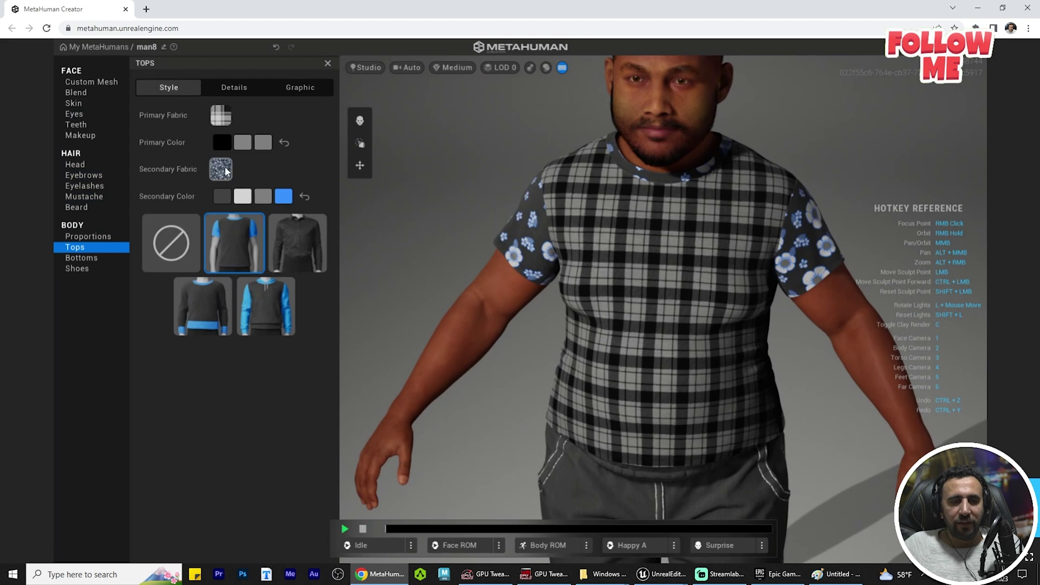
{"action": "left_click", "coordinate": [227, 171]}
{"action": "scroll", "coordinate": [371, 259], "scroll_direction": "up", "scroll_amount": 2}
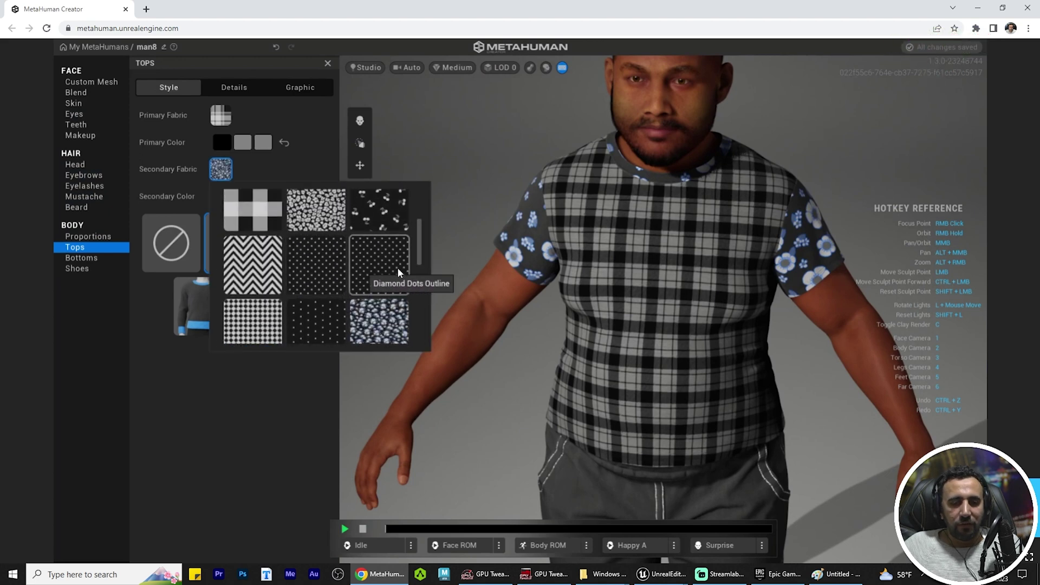
{"action": "left_click", "coordinate": [398, 267]}
{"action": "left_click", "coordinate": [754, 254]}
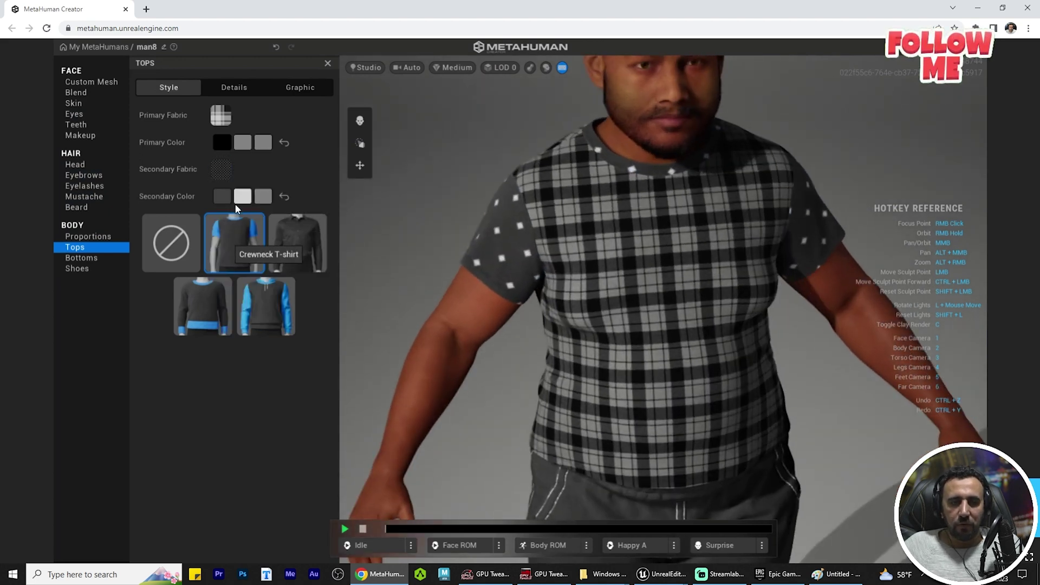
- Try Thin Horizontal Stripe on the shirt body, then revert it to plaid
{"action": "left_click", "coordinate": [219, 118]}
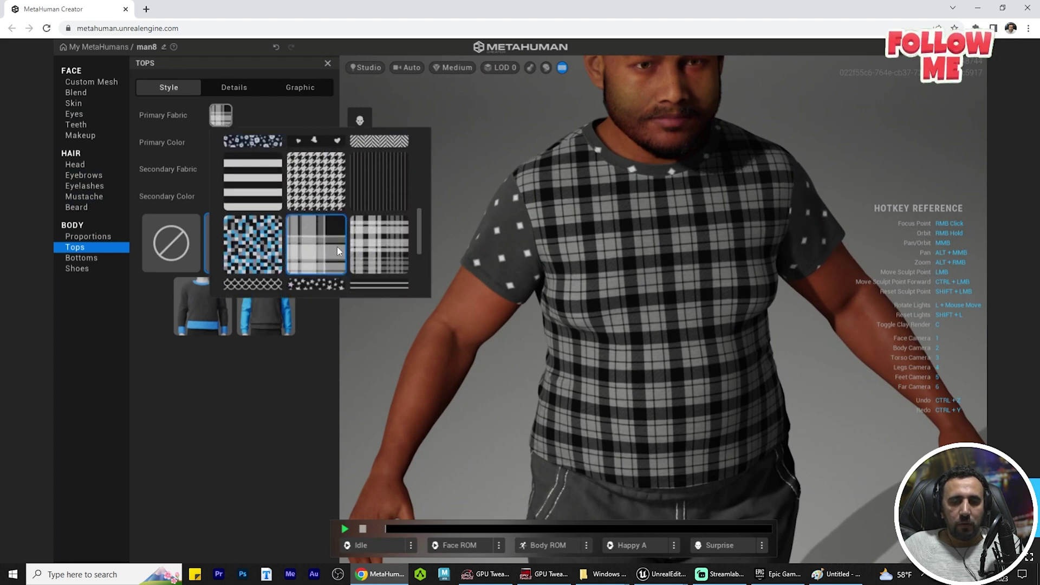
{"action": "scroll", "coordinate": [337, 250], "scroll_direction": "down", "scroll_amount": 2}
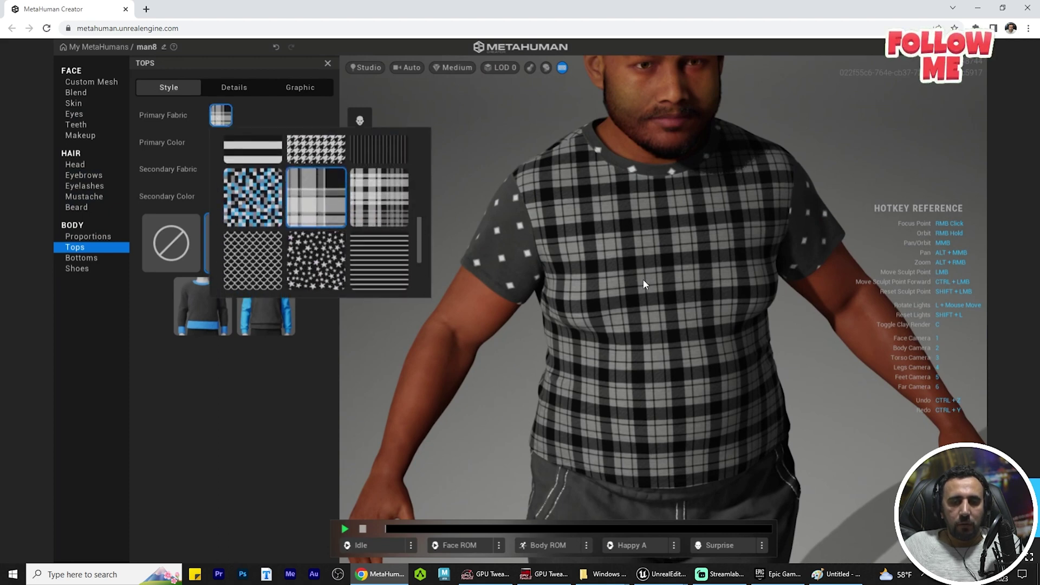
{"action": "scroll", "coordinate": [359, 236], "scroll_direction": "down", "scroll_amount": 1}
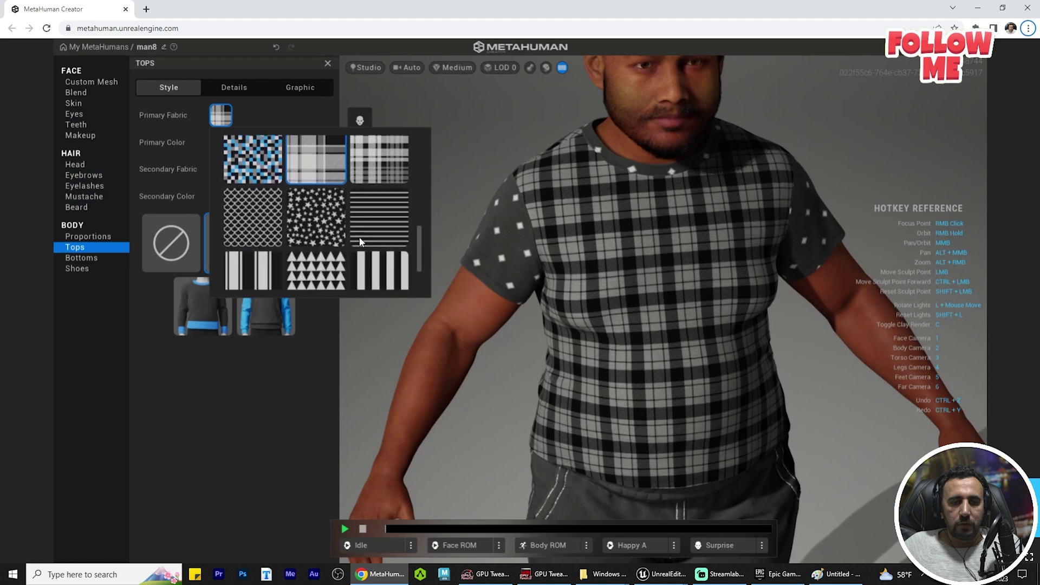
{"action": "left_click", "coordinate": [385, 222]}
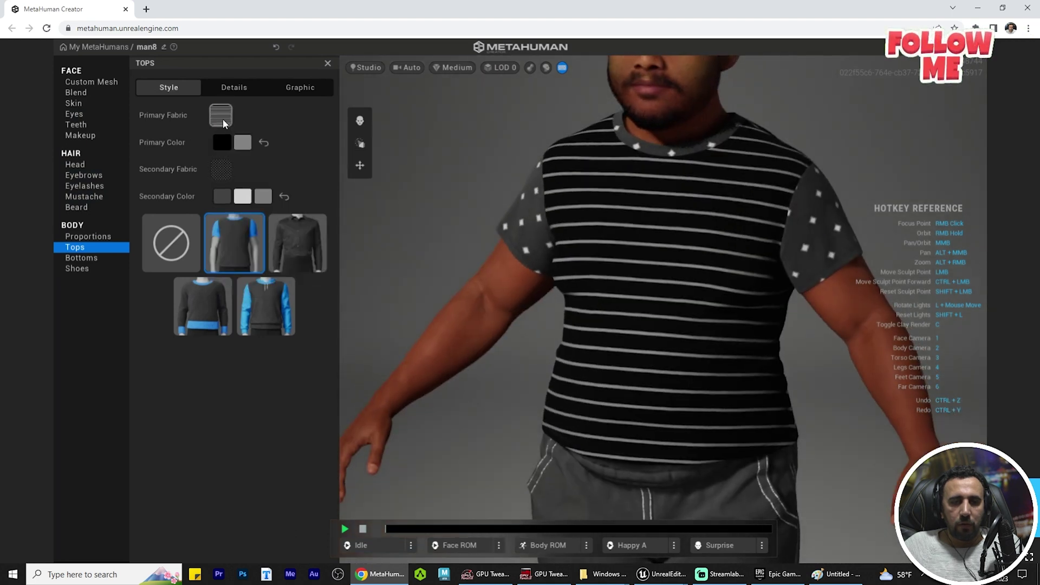
{"action": "left_click", "coordinate": [224, 117]}
{"action": "left_click", "coordinate": [315, 173]}
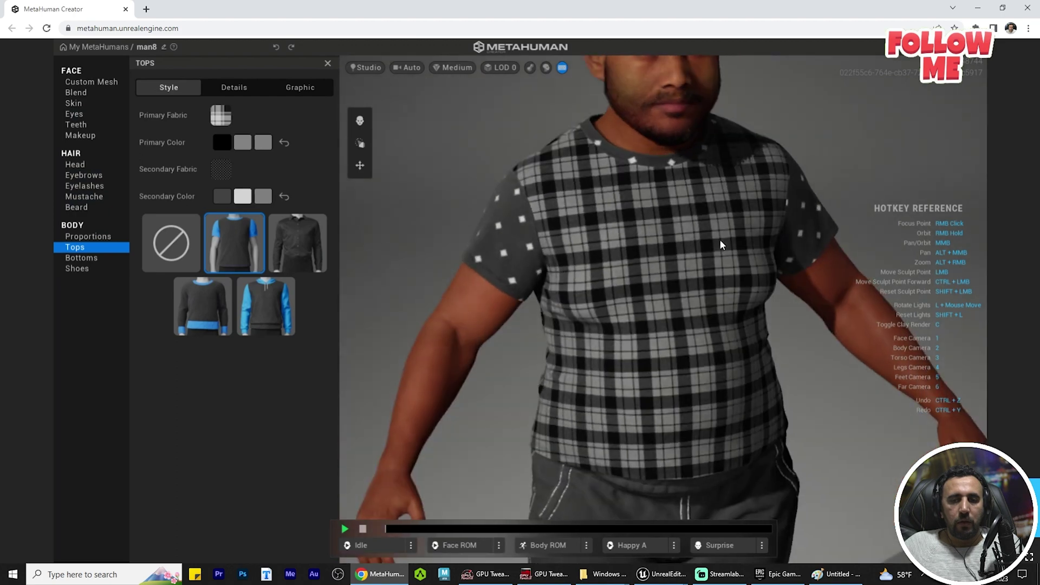
{"action": "right_click_drag", "start_coordinate": [721, 240], "coordinate": [438, 199]}
- Lower the primary fabric scale to 0.31 for a denser plaid and view the full figure
{"action": "left_click", "coordinate": [234, 87]}
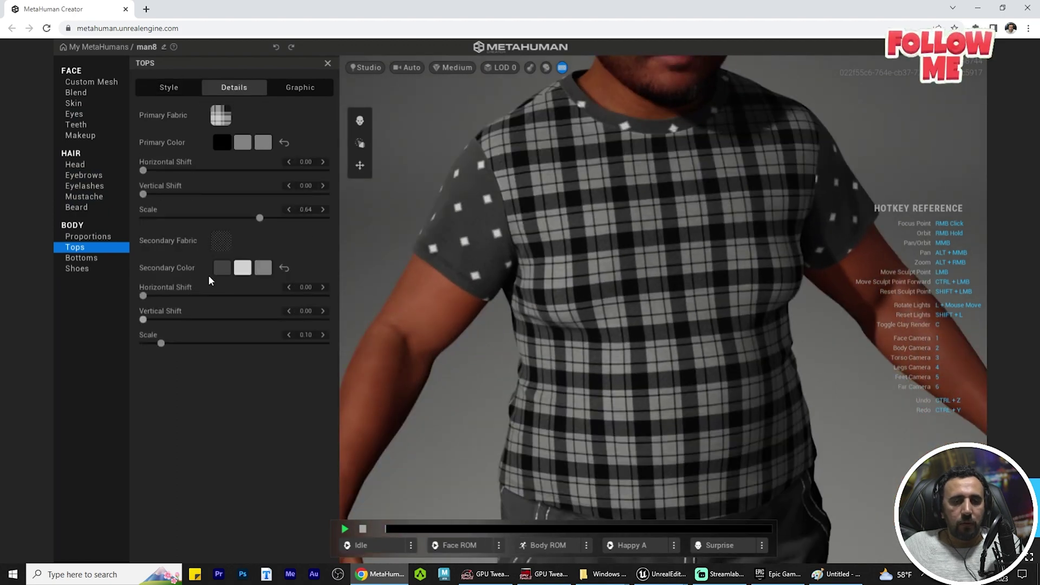
{"action": "left_click_drag", "start_coordinate": [261, 218], "coordinate": [198, 219]}
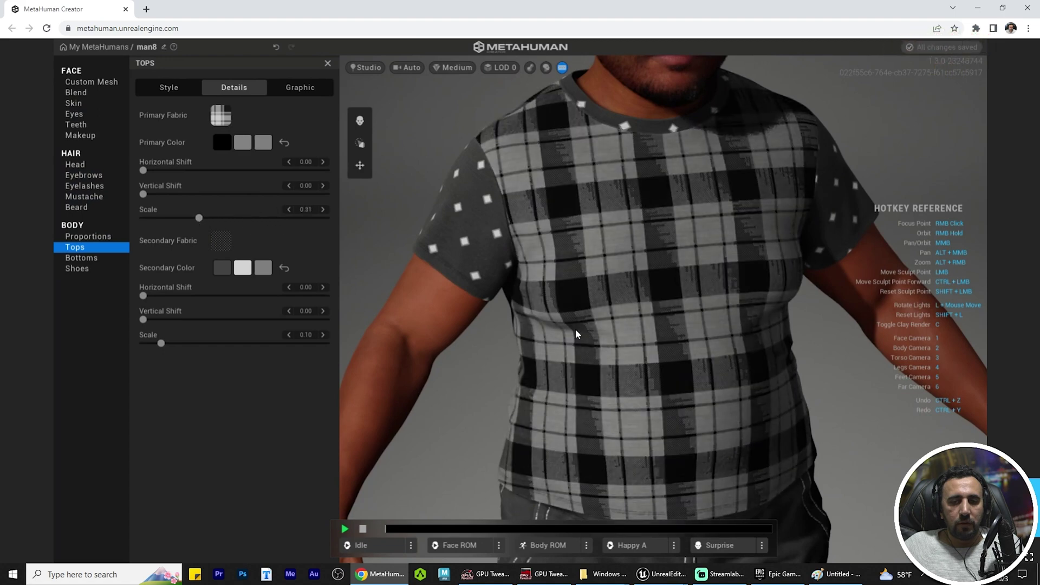
{"action": "scroll", "coordinate": [575, 330], "scroll_direction": "down", "scroll_amount": 3}
{"action": "scroll", "coordinate": [633, 350], "scroll_direction": "up", "scroll_amount": 2}
{"action": "middle_click_drag", "start_coordinate": [632, 352], "coordinate": [718, 236]}
{"action": "scroll", "coordinate": [612, 304], "scroll_direction": "down", "scroll_amount": 5}
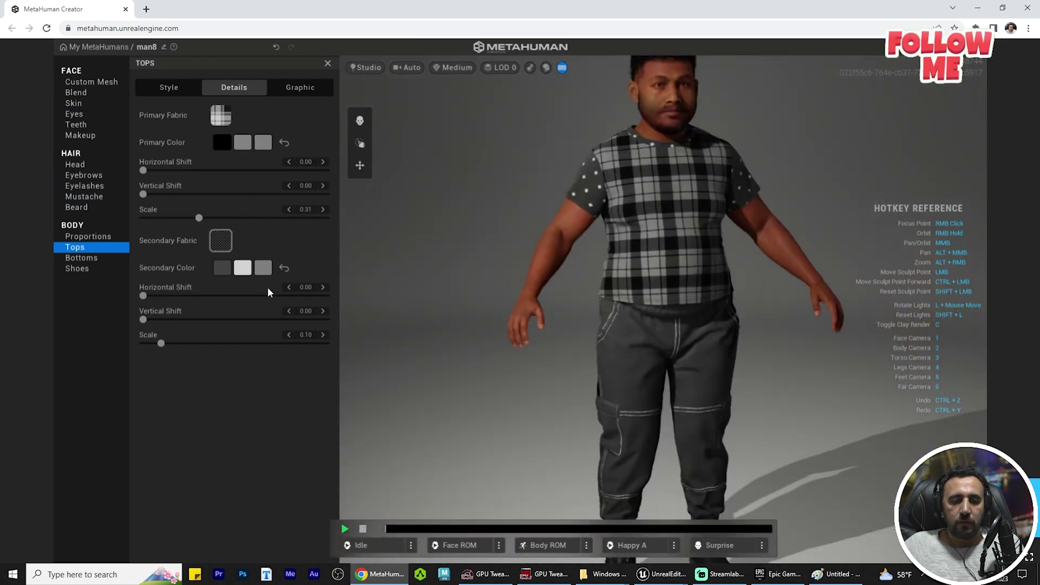
- Tint the cargo joggers' primary colour a deep teal, then darken it toward near black
{"action": "left_click", "coordinate": [81, 258]}
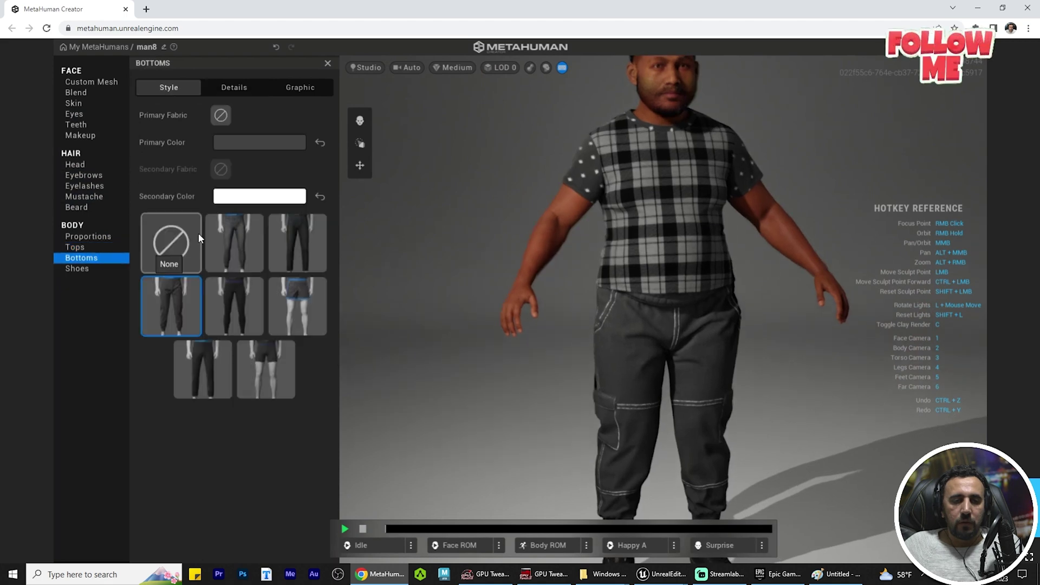
{"action": "left_click", "coordinate": [271, 147]}
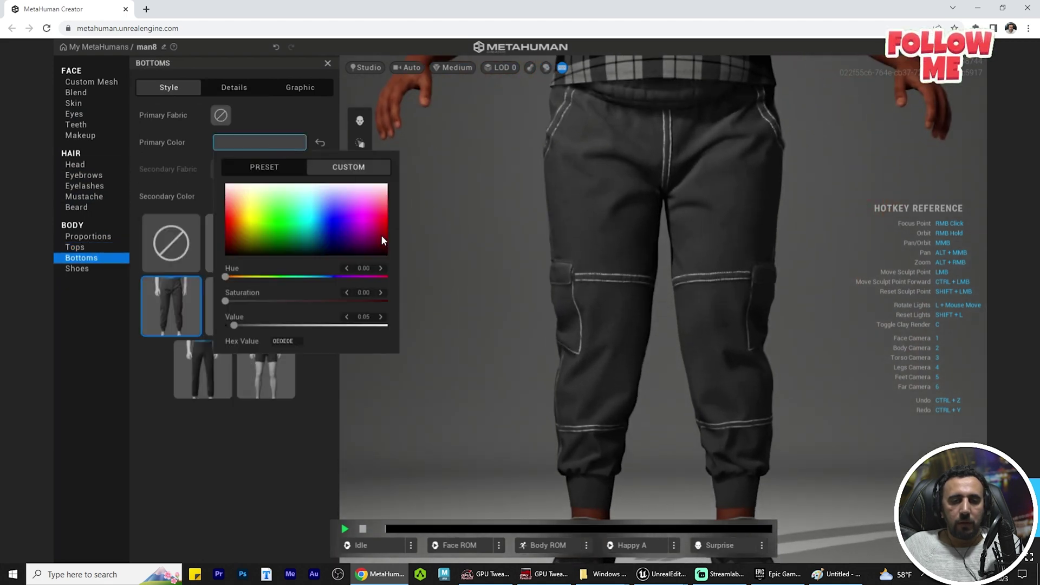
{"action": "left_click_drag", "start_coordinate": [382, 240], "coordinate": [321, 258]}
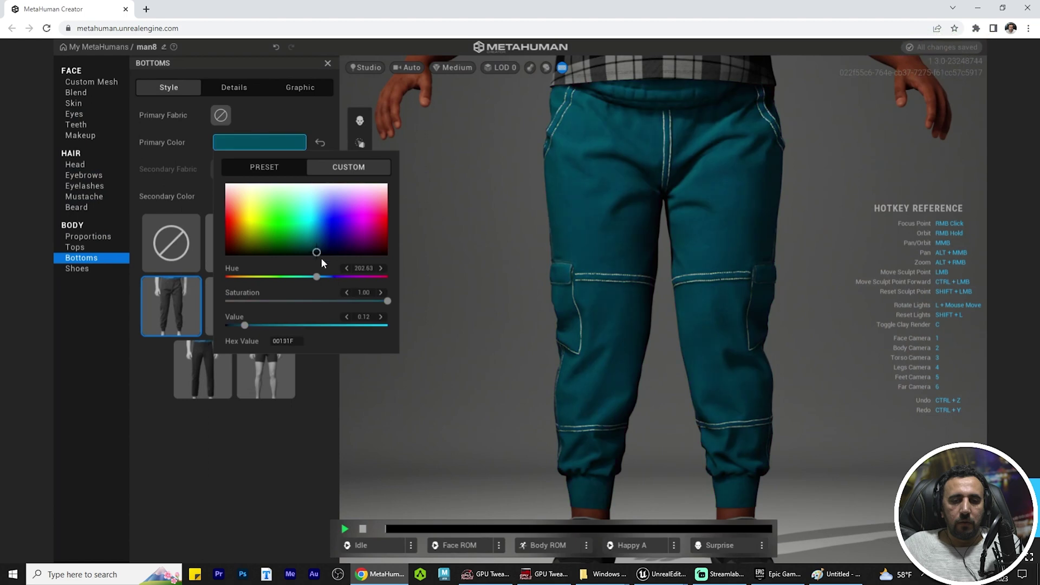
{"action": "left_click_drag", "start_coordinate": [245, 325], "coordinate": [229, 326]}
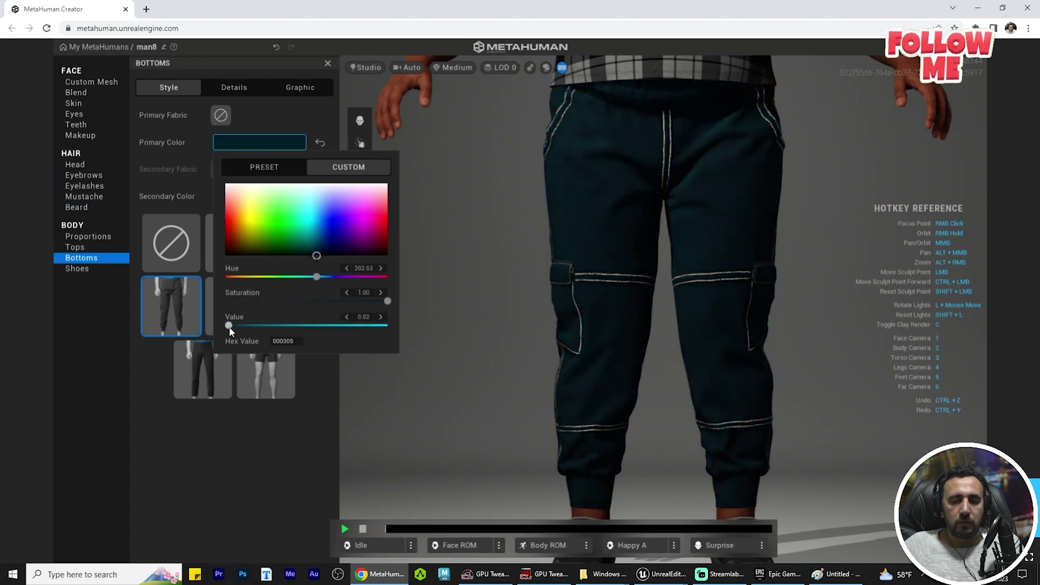
{"action": "scroll", "coordinate": [575, 245], "scroll_direction": "down", "scroll_amount": 5}
{"action": "right_click_drag", "start_coordinate": [667, 257], "coordinate": [740, 225]}
{"action": "middle_click_drag", "start_coordinate": [740, 226], "coordinate": [566, 354]}
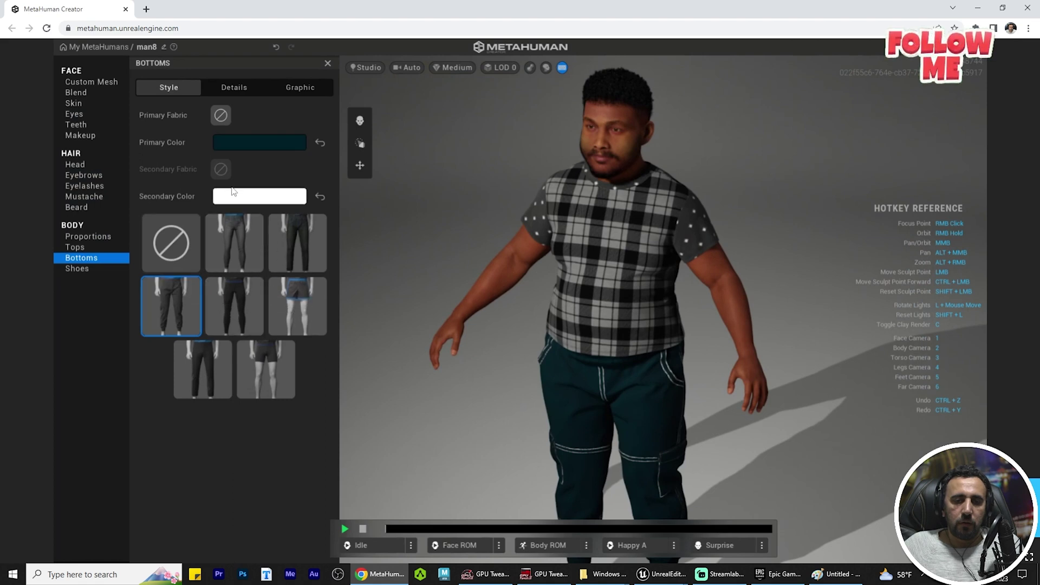
- Change the joggers to white, then darken them to dark grey at value 0.08 (hex 151515)
{"action": "left_click", "coordinate": [239, 142]}
{"action": "left_click_drag", "start_coordinate": [374, 210], "coordinate": [408, 160]}
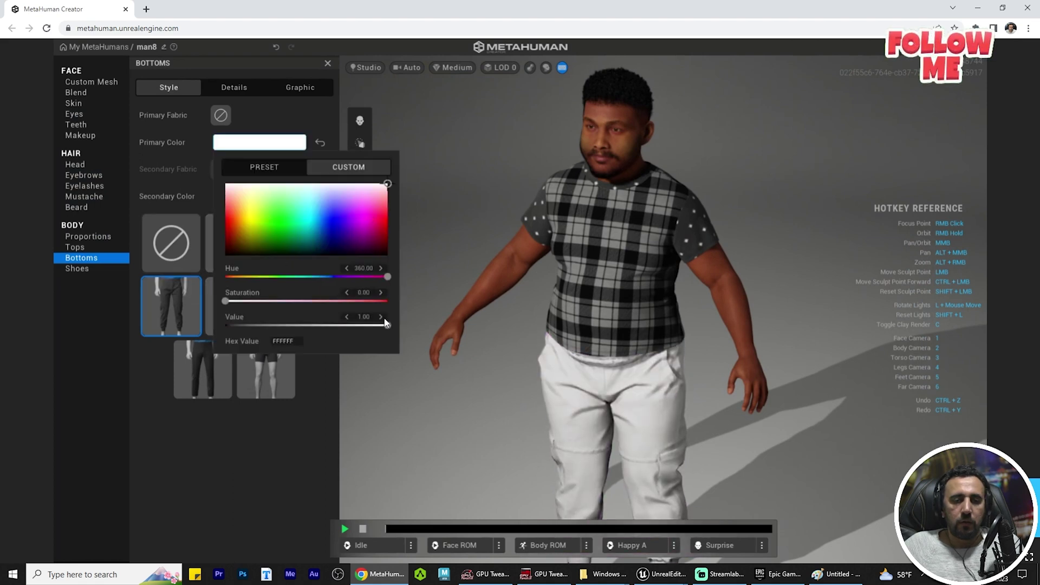
{"action": "left_click_drag", "start_coordinate": [383, 327], "coordinate": [238, 331]}
{"action": "right_click_drag", "start_coordinate": [856, 380], "coordinate": [820, 413]}
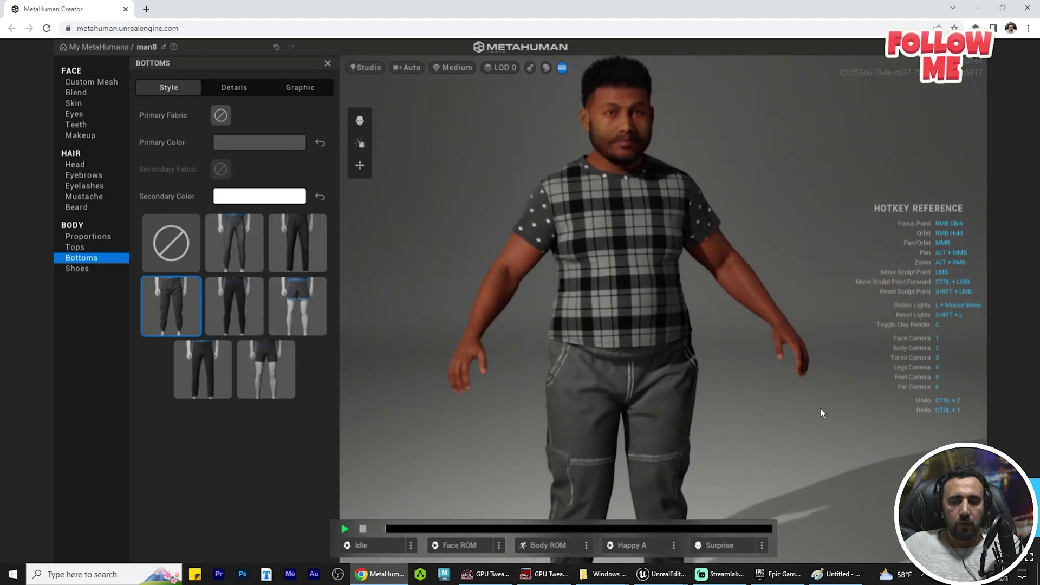
{"action": "scroll", "coordinate": [820, 413], "scroll_direction": "up", "scroll_amount": 3}
{"action": "left_click", "coordinate": [76, 247]}
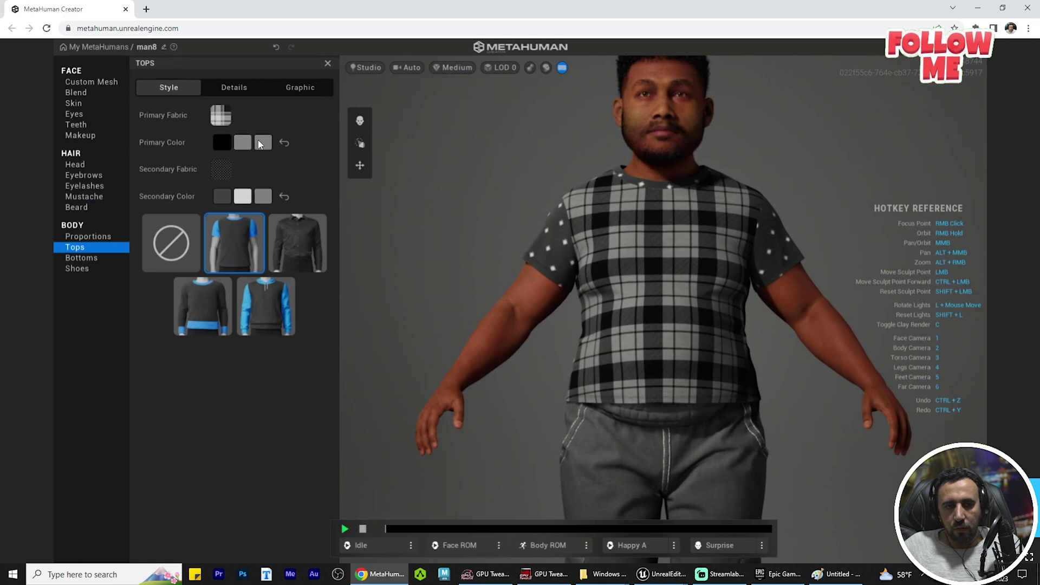
- Check the T-shirt's secondary pattern colour in Details, then return to the joggers' settings
{"action": "left_click", "coordinate": [220, 88]}
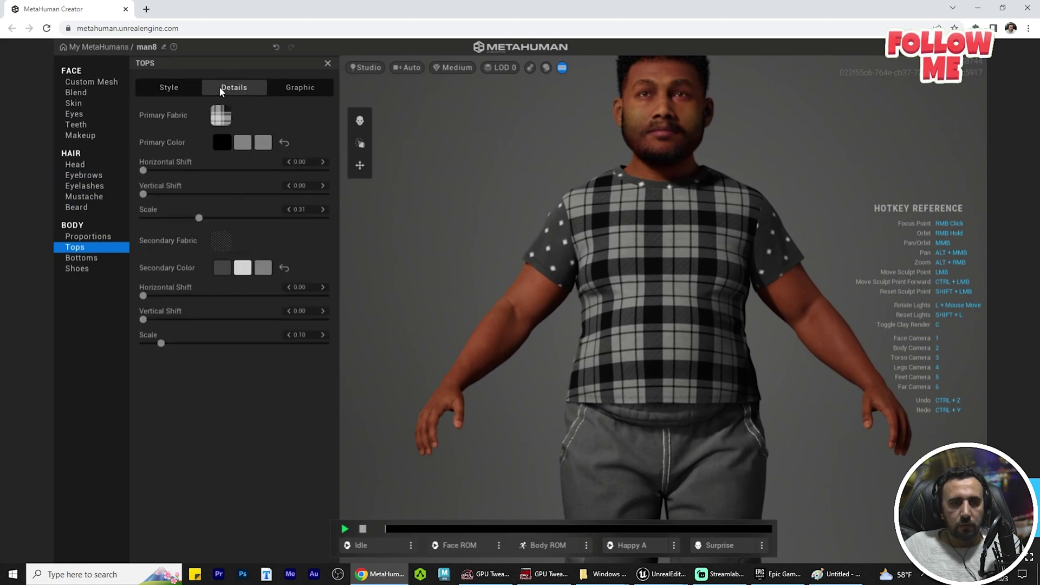
{"action": "left_click", "coordinate": [223, 267]}
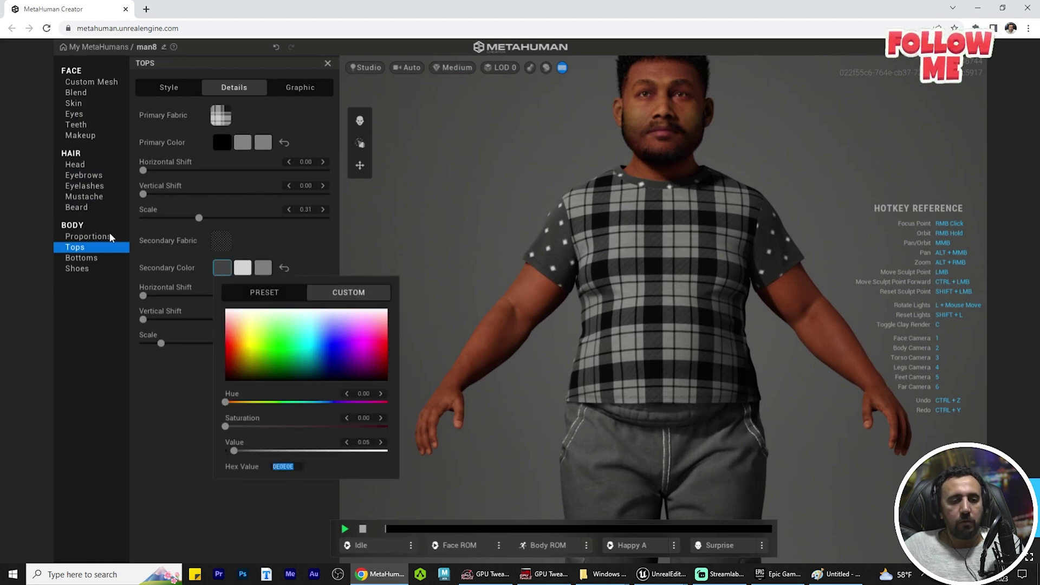
{"action": "left_click", "coordinate": [82, 257]}
- Confirm the joggers' hex value 151515, close the picker, and frame the plaid shirt's torso
{"action": "left_click", "coordinate": [271, 142]}
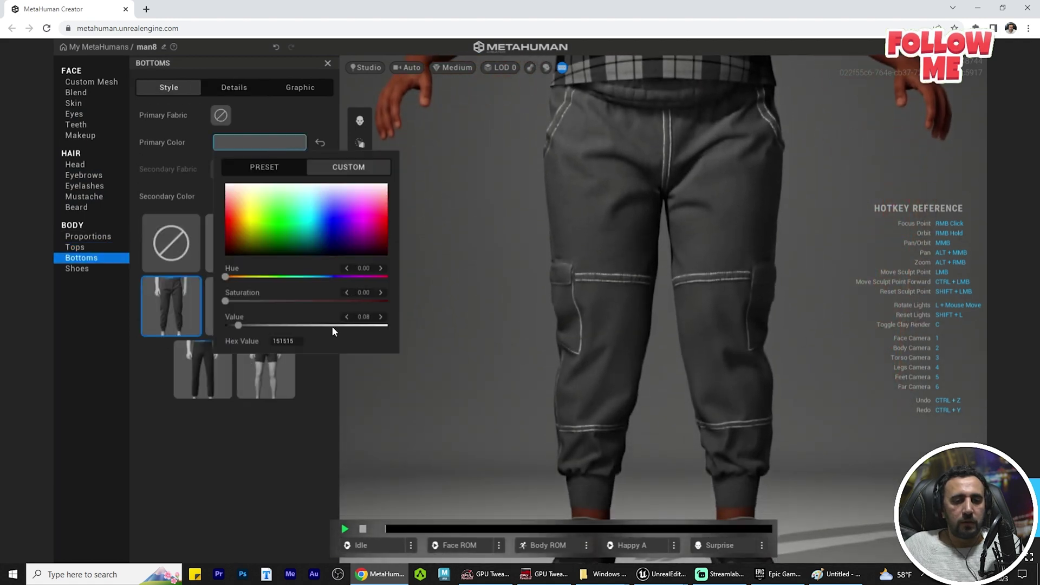
{"action": "double_click", "coordinate": [284, 342]}
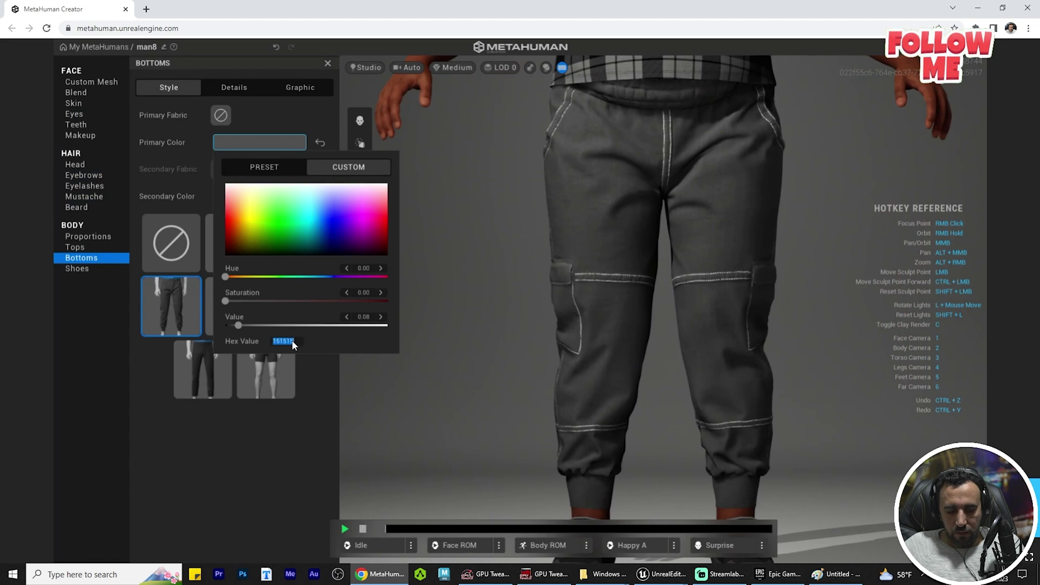
{"action": "left_click", "coordinate": [440, 288]}
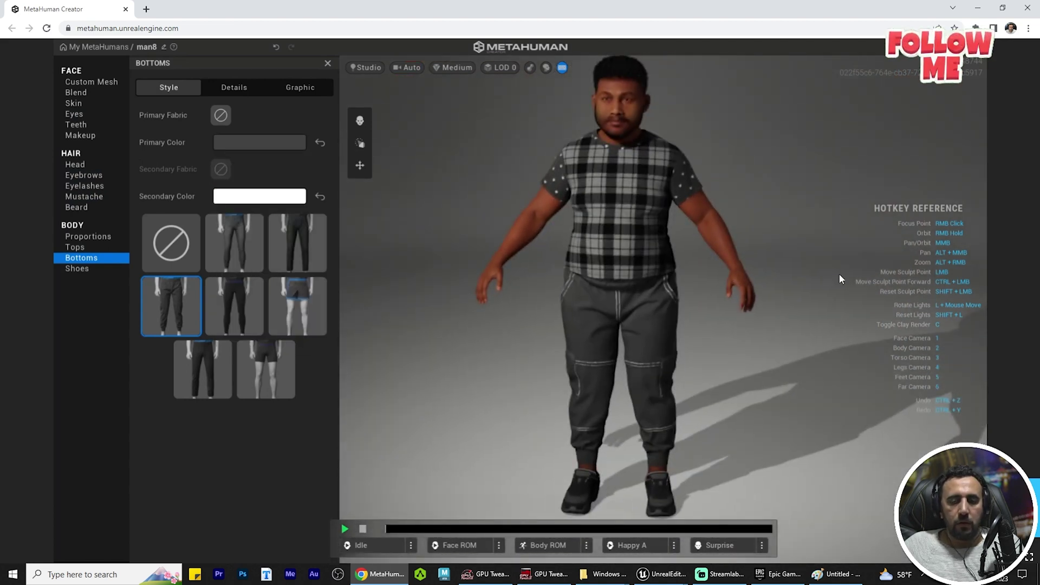
{"action": "scroll", "coordinate": [845, 276], "scroll_direction": "up", "scroll_amount": 3}
{"action": "middle_click_drag", "start_coordinate": [888, 282], "coordinate": [624, 372]}
{"action": "scroll", "coordinate": [624, 372], "scroll_direction": "up", "scroll_amount": 4}
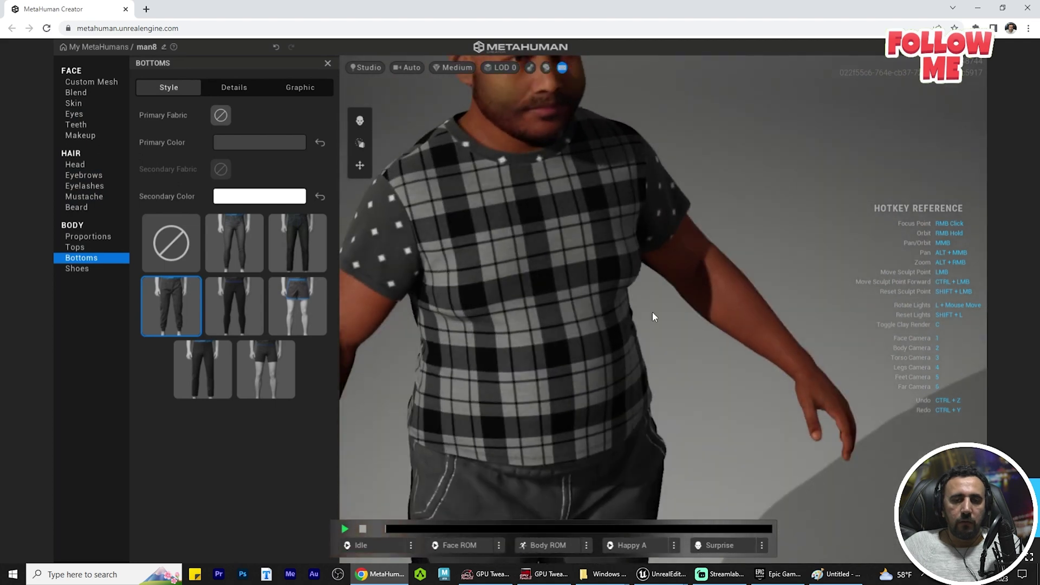
{"action": "right_click_drag", "start_coordinate": [652, 312], "coordinate": [548, 288]}
{"action": "scroll", "coordinate": [745, 325], "scroll_direction": "up", "scroll_amount": 2}
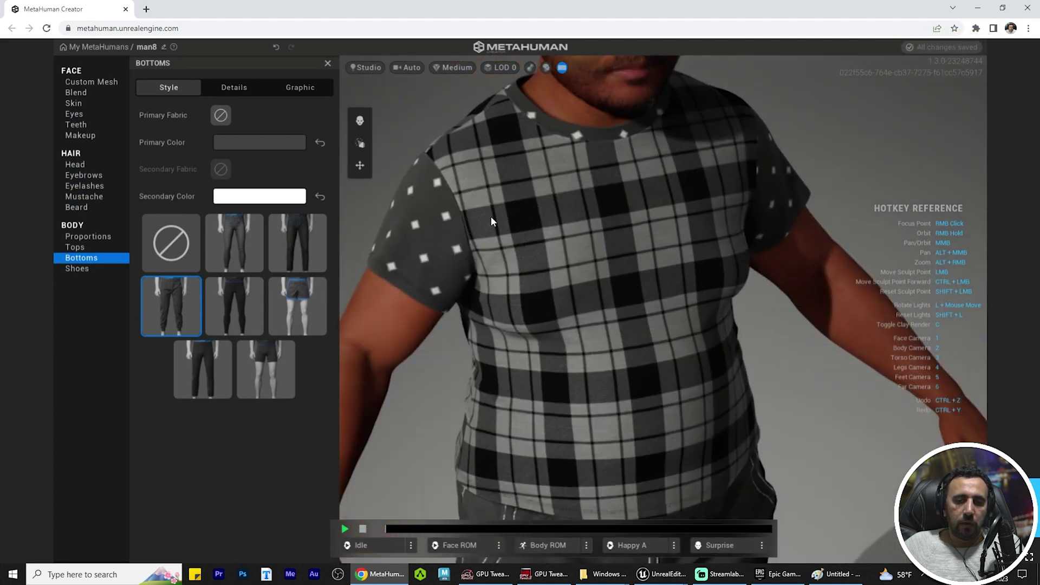
- Open the T-shirt's plaid Details and inspect the third plaid colour's hex value
{"action": "left_click", "coordinate": [76, 248]}
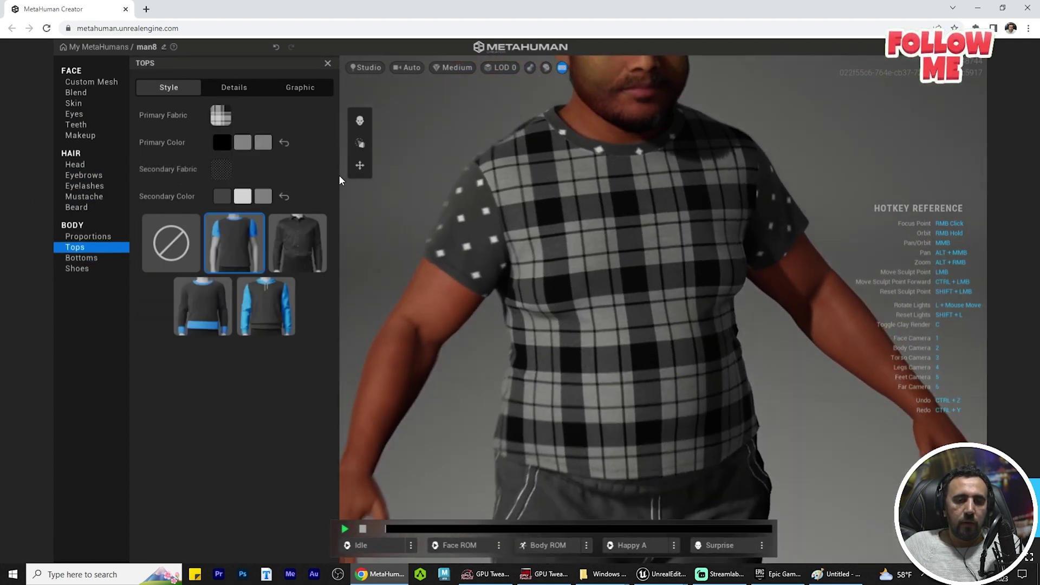
{"action": "left_click", "coordinate": [222, 89]}
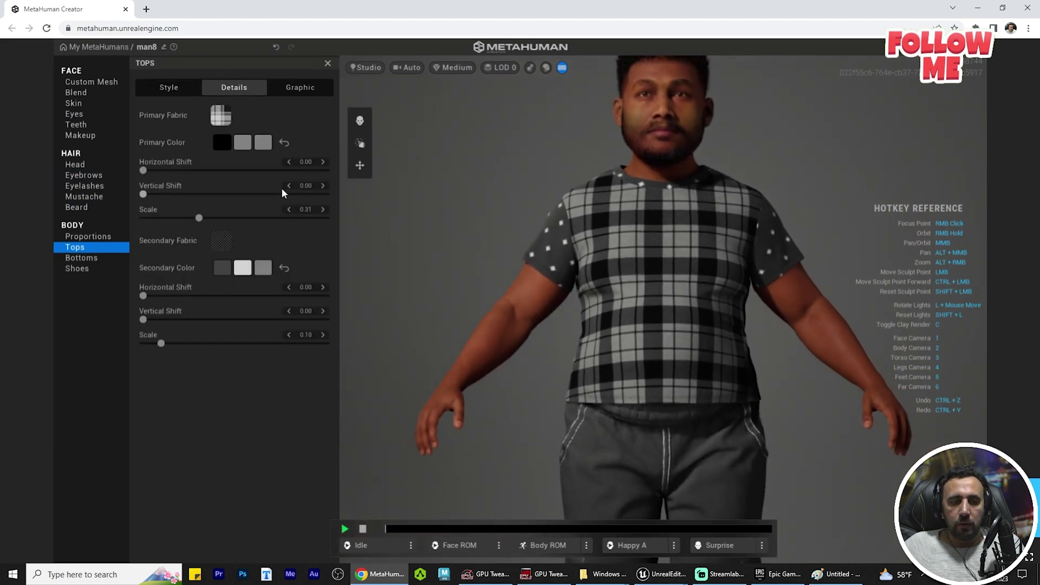
{"action": "left_click", "coordinate": [262, 143]}
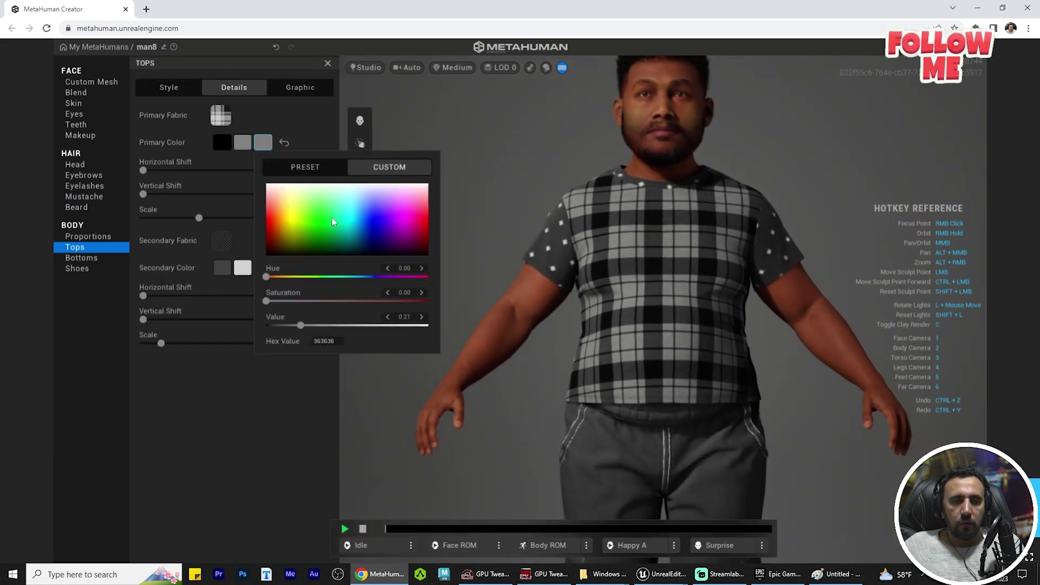
{"action": "left_click", "coordinate": [319, 342]}
{"action": "left_click", "coordinate": [499, 225]}
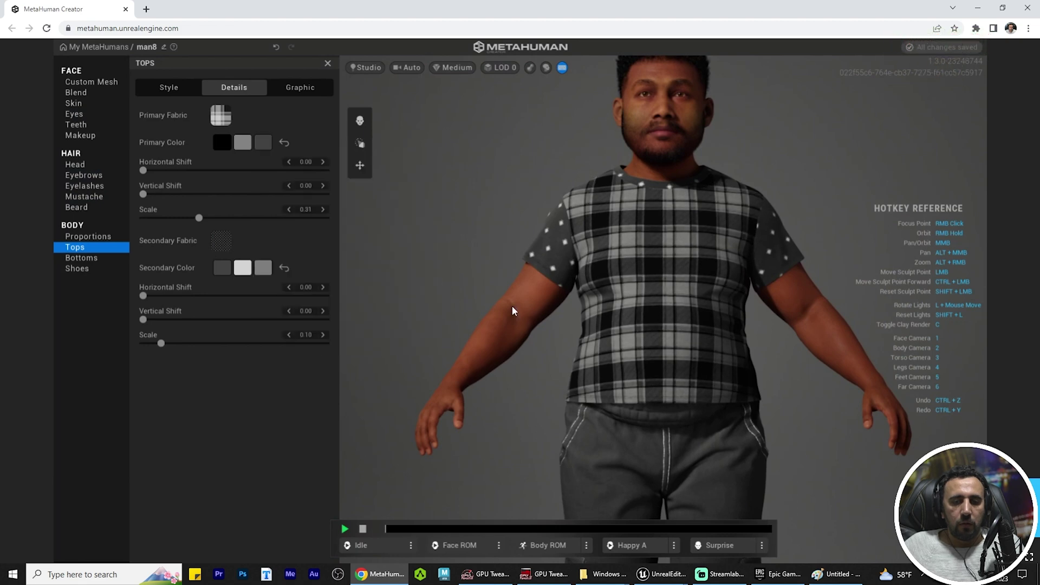
- Replace the plaid's black primary colour with dark grey 0E0E0E and frame the upper body
{"action": "left_click", "coordinate": [221, 143]}
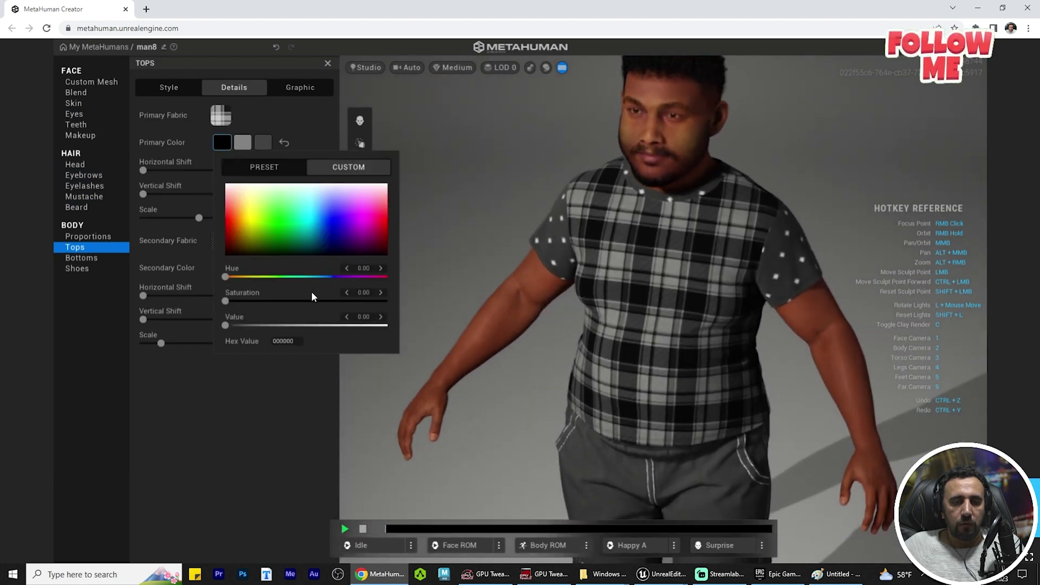
{"action": "left_click", "coordinate": [289, 340]}
{"action": "type", "text": "0E0E0E"}
{"action": "left_click", "coordinate": [507, 236]}
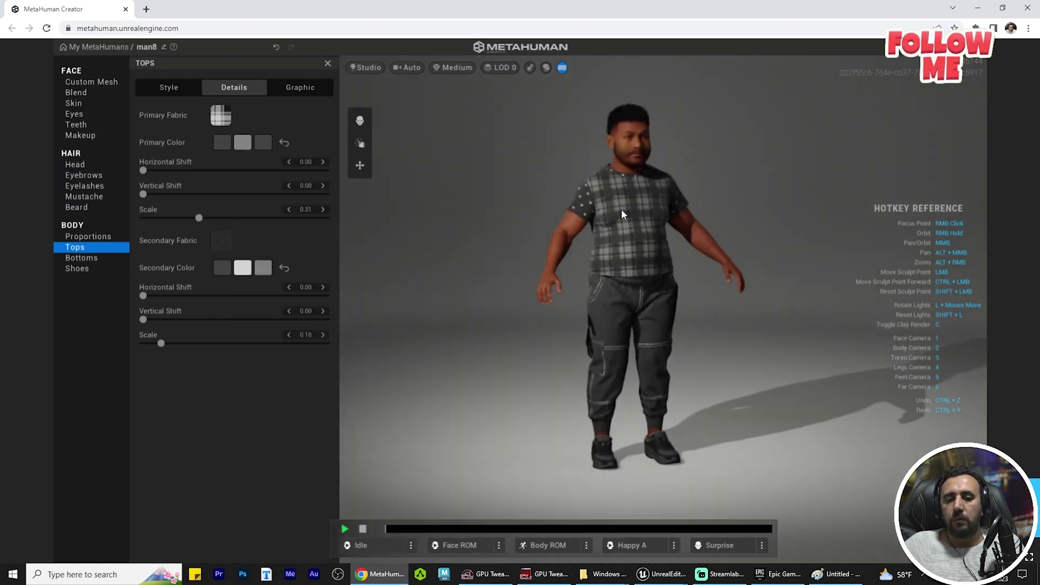
{"action": "right_click_drag", "start_coordinate": [621, 215], "coordinate": [446, 227]}
{"action": "scroll", "coordinate": [642, 302], "scroll_direction": "up", "scroll_amount": 2}
{"action": "right_click_drag", "start_coordinate": [642, 302], "coordinate": [598, 185]}
{"action": "scroll", "coordinate": [602, 287], "scroll_direction": "up", "scroll_amount": 3}
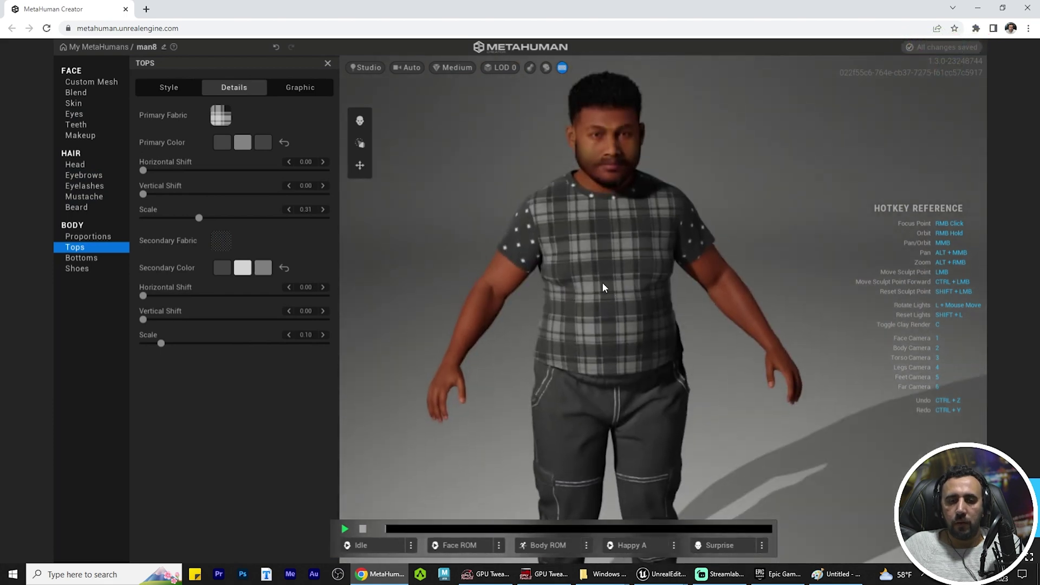
{"action": "left_click", "coordinate": [74, 103]}
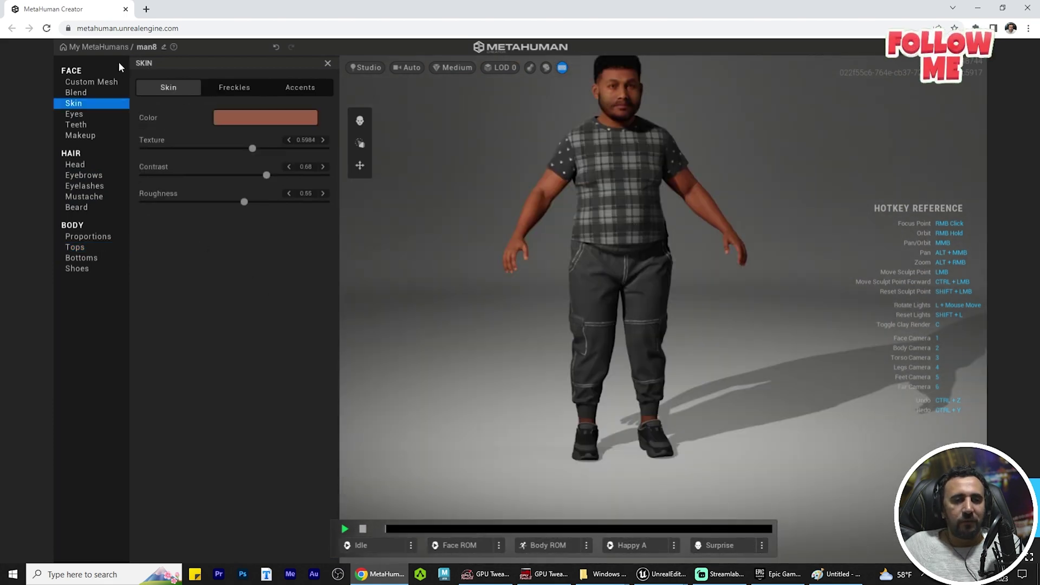
- Return to the My MetaHumans gallery and duplicate the man8 character
{"action": "left_click", "coordinate": [90, 48]}
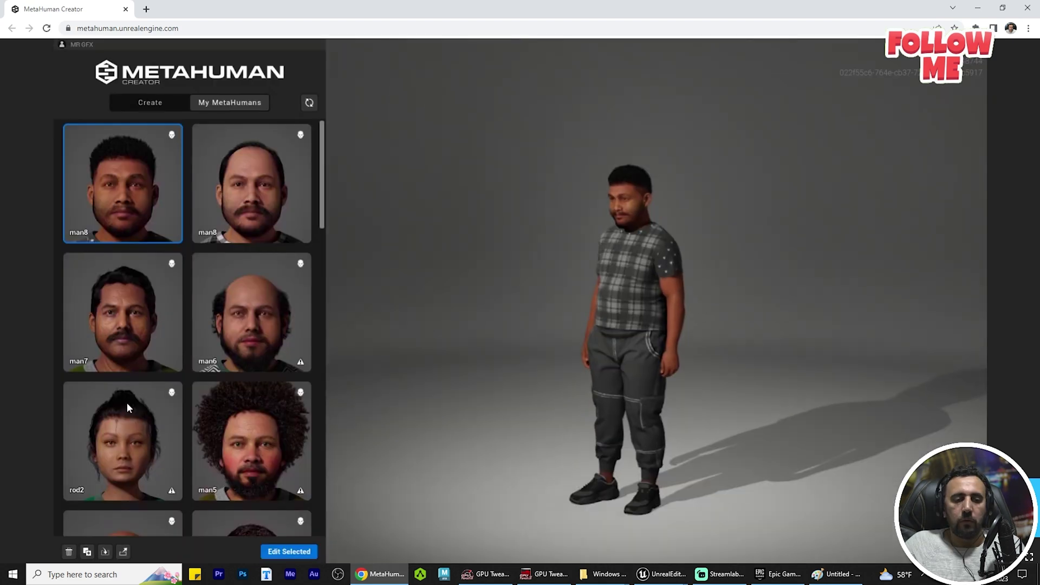
{"action": "left_click", "coordinate": [87, 551]}
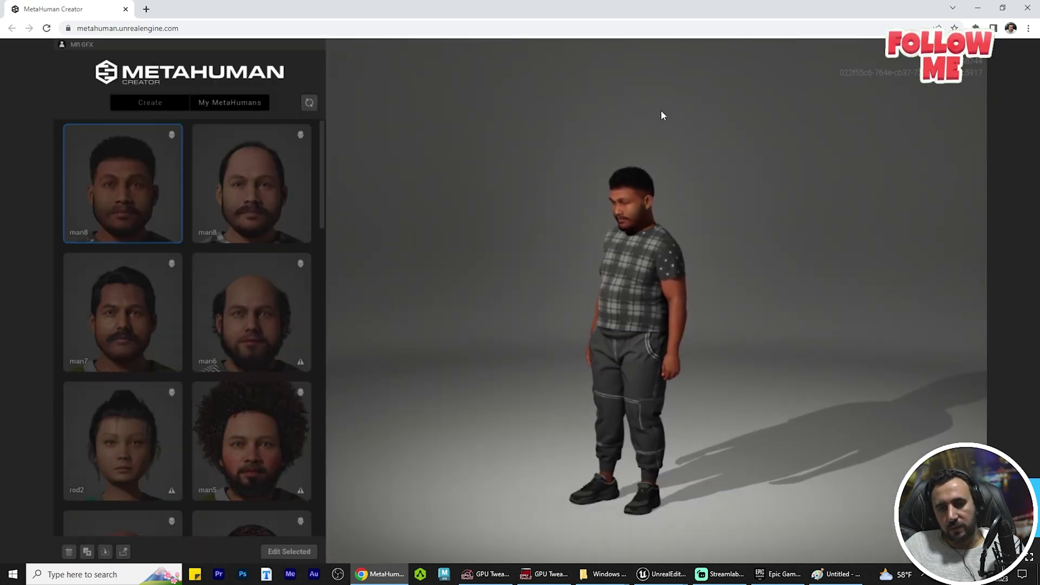